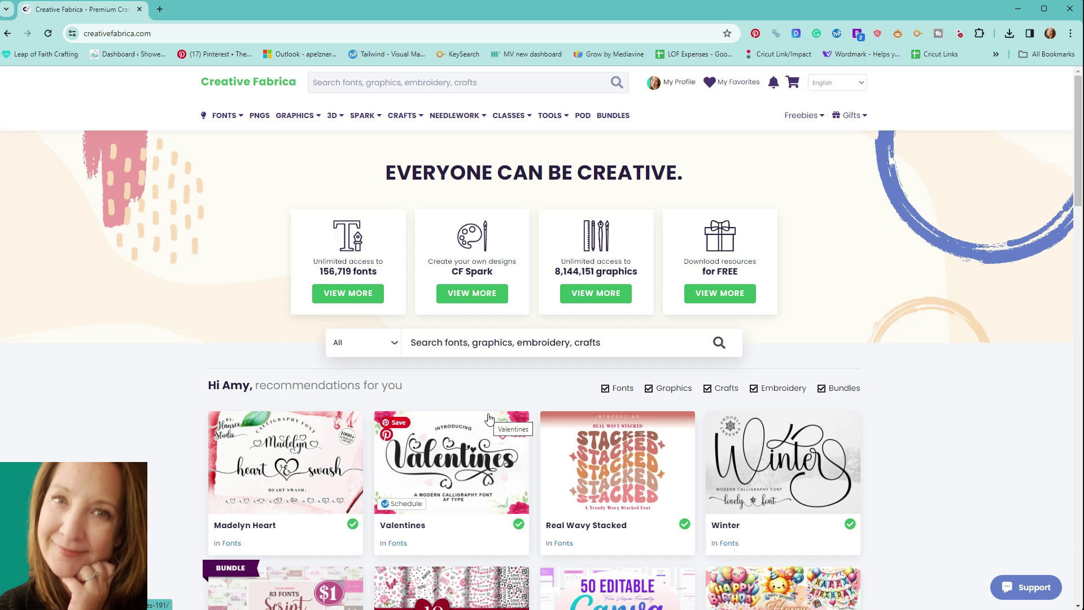
scroll(489, 419, "down", 2)
scroll(489, 418, "down", 1)
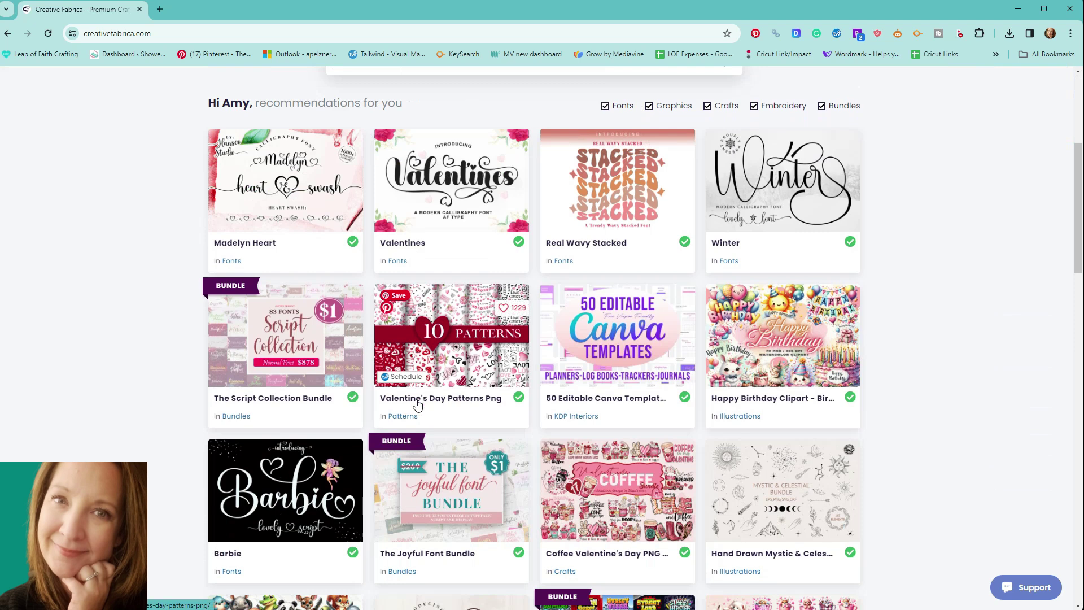
scroll(417, 407, "up", 3)
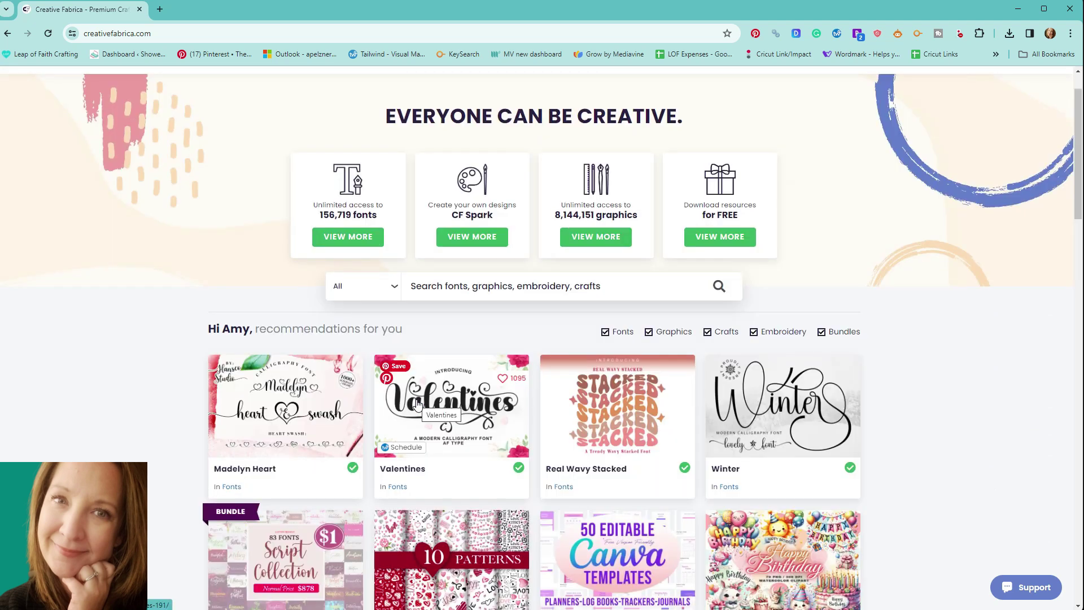
scroll(417, 405, "up", 1)
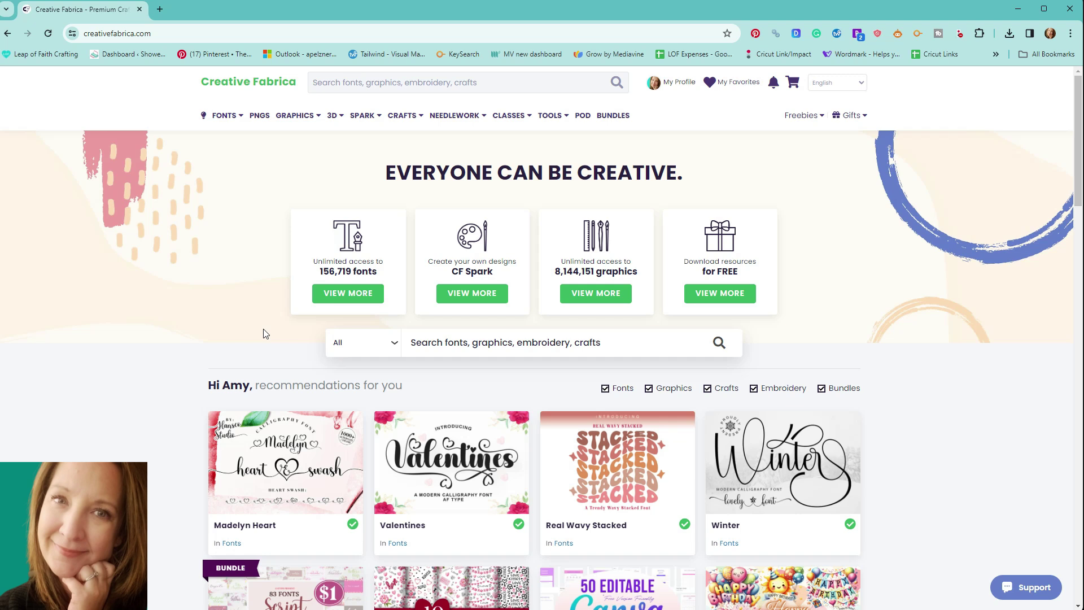
Browse Pixabay dog illustrations in a new tab and download the sitting collie picture.
left_click(160, 10)
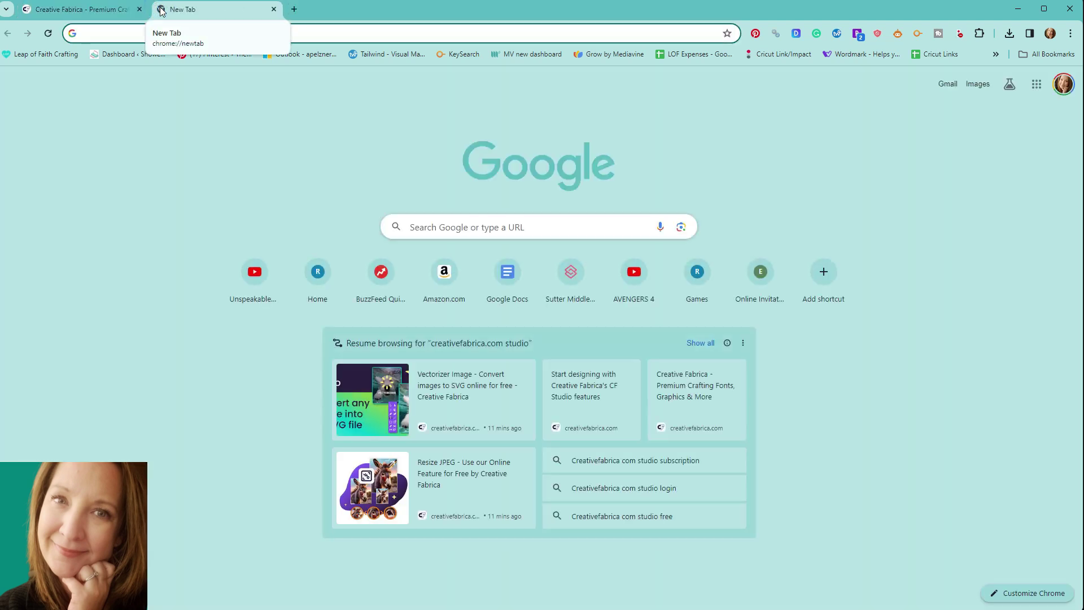
type("pix")
key("Return")
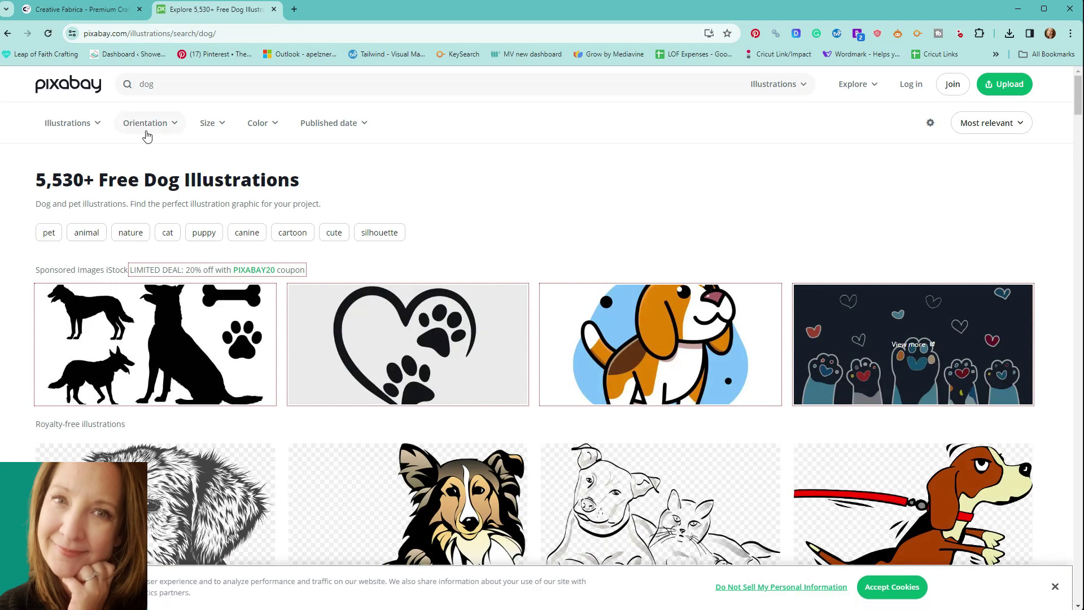
scroll(146, 135, "down", 2)
scroll(145, 136, "down", 1)
mouse_move(408, 502)
left_click(412, 293)
left_click(940, 165)
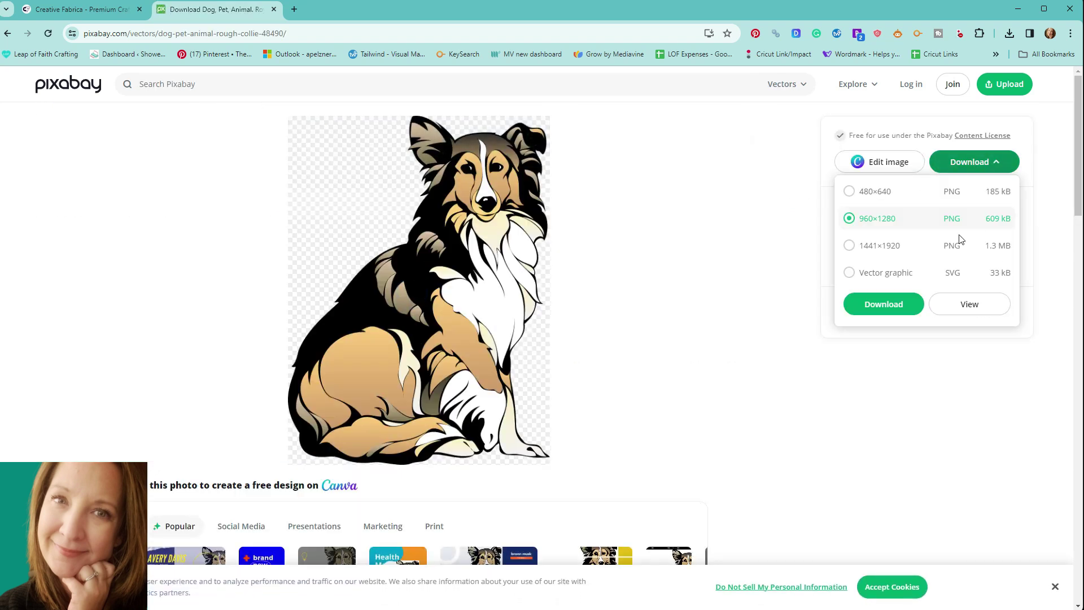
left_click(884, 304)
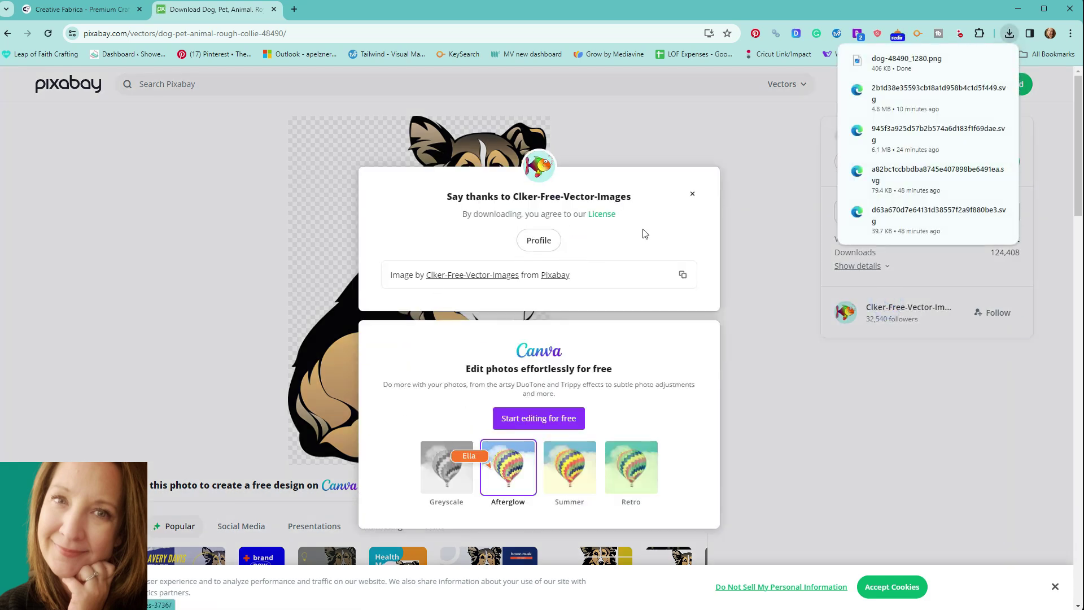
left_click(693, 193)
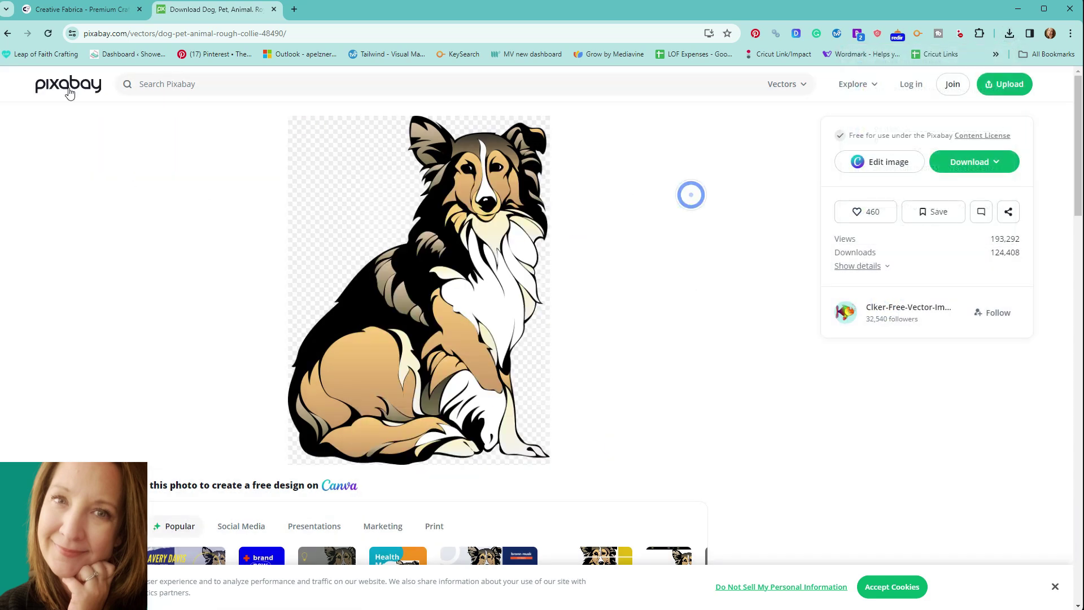
Download the white puppy illustration, then return to the Creative Fabrica tab.
left_click(7, 32)
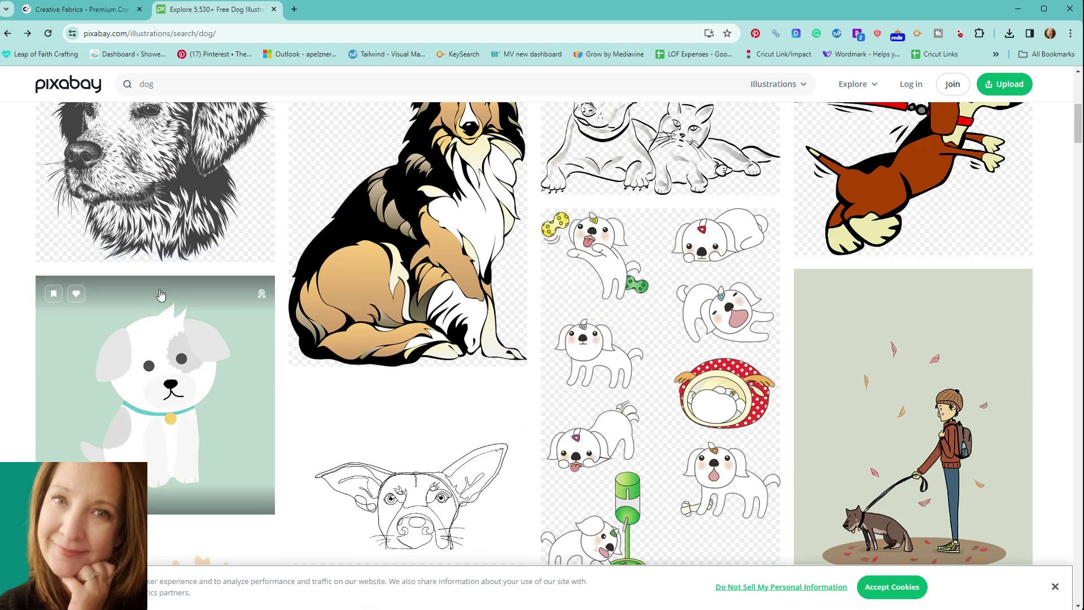
left_click(159, 326)
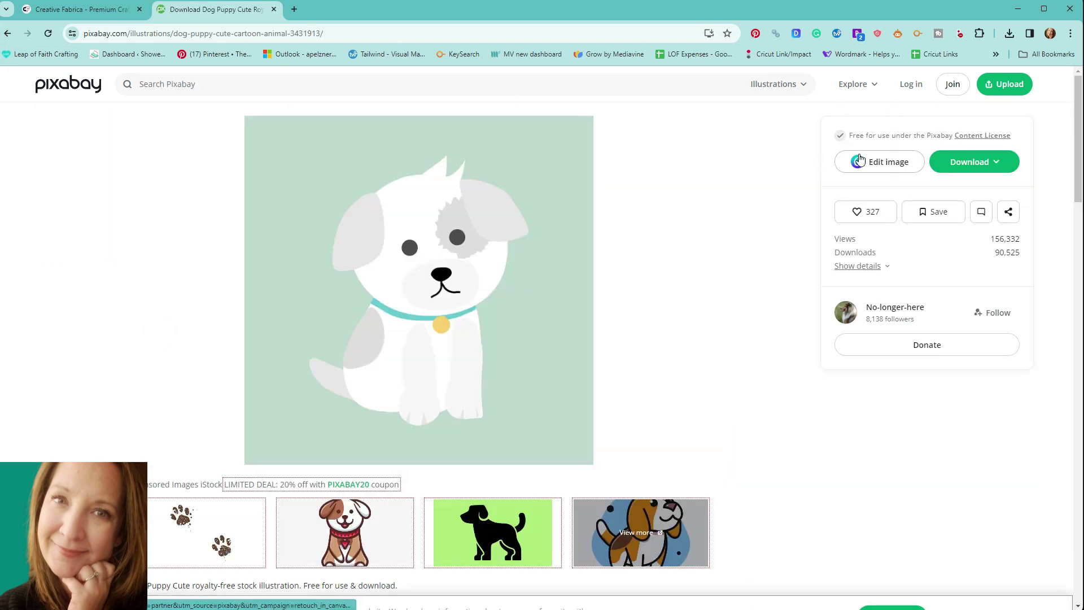
left_click(974, 161)
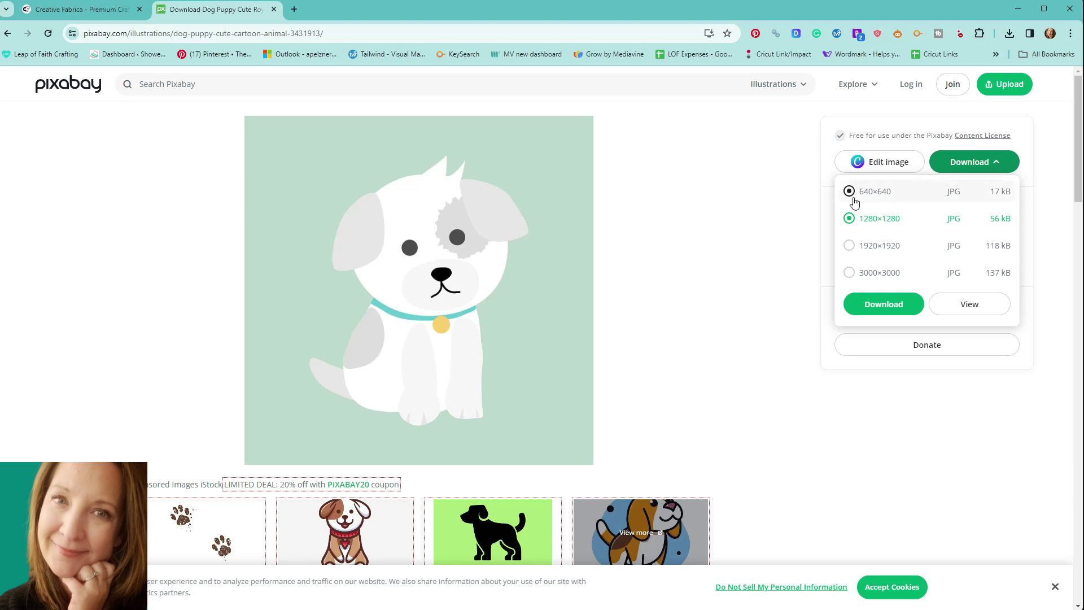
left_click(890, 306)
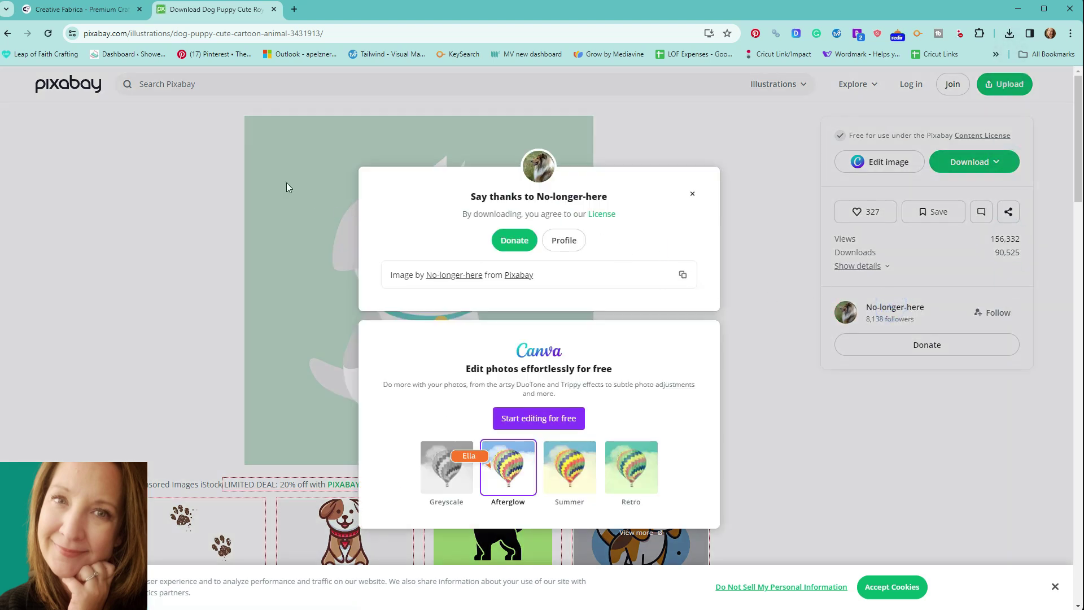
left_click(93, 11)
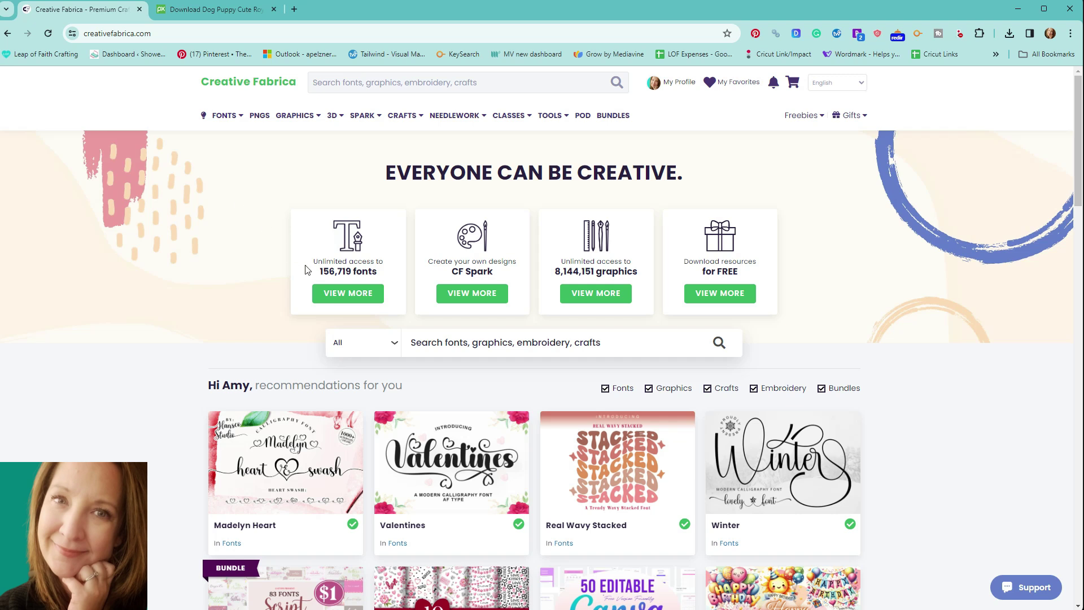
scroll(307, 270, "down", 3)
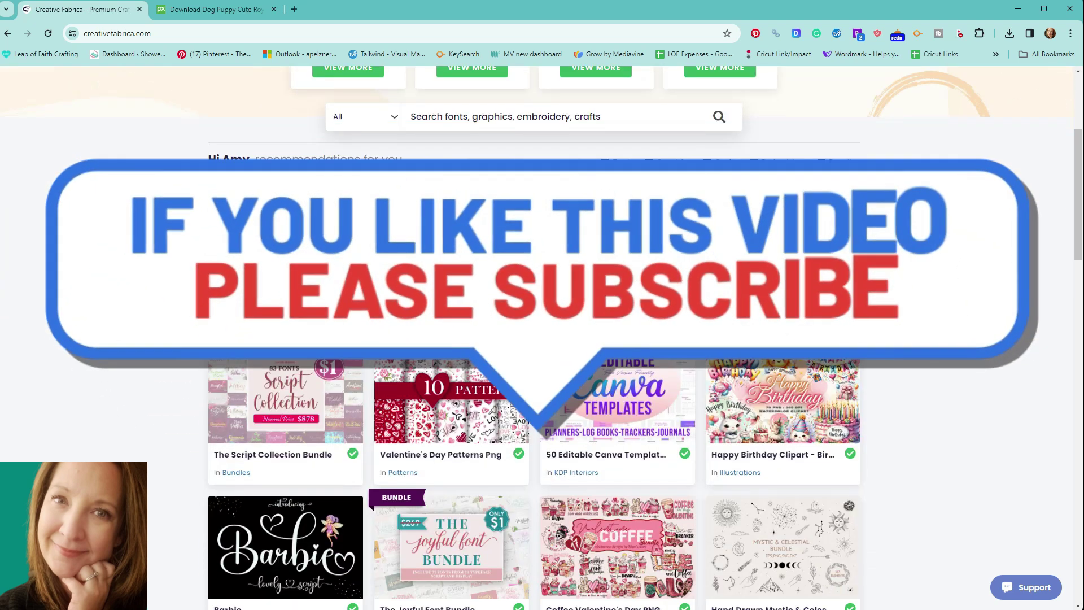
scroll(543, 339, "up", 3)
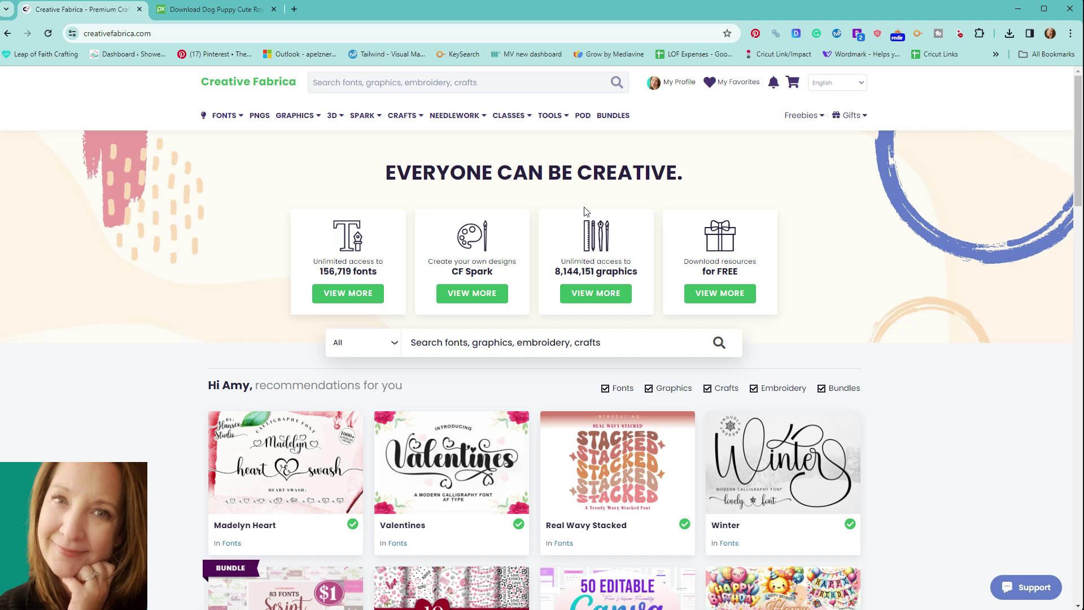
mouse_move(553, 115)
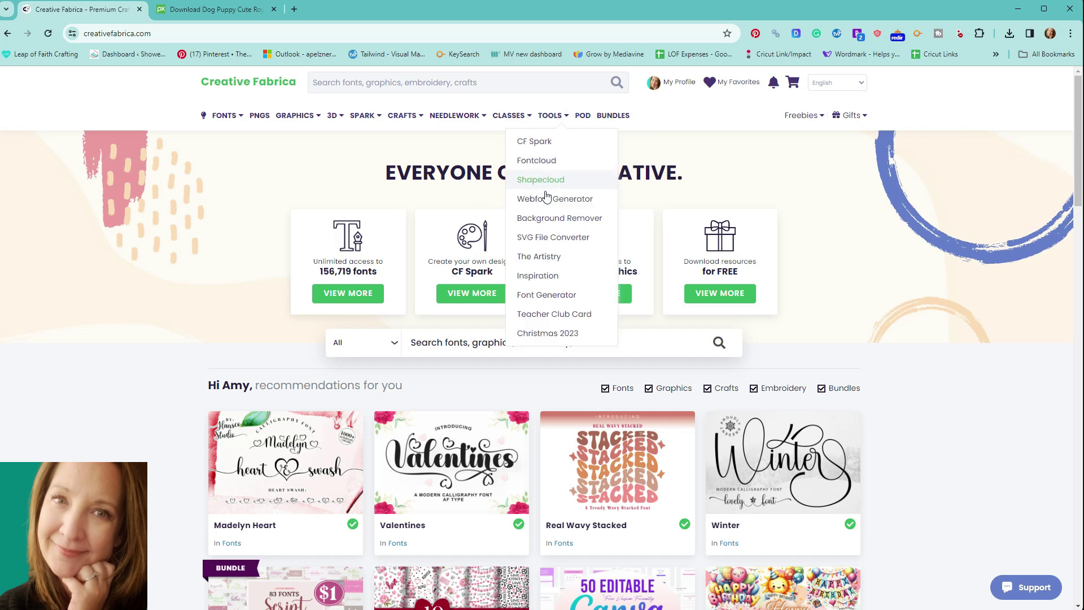
Convert the white puppy picture to SVG in the SVG File Converter and download it.
left_click(575, 245)
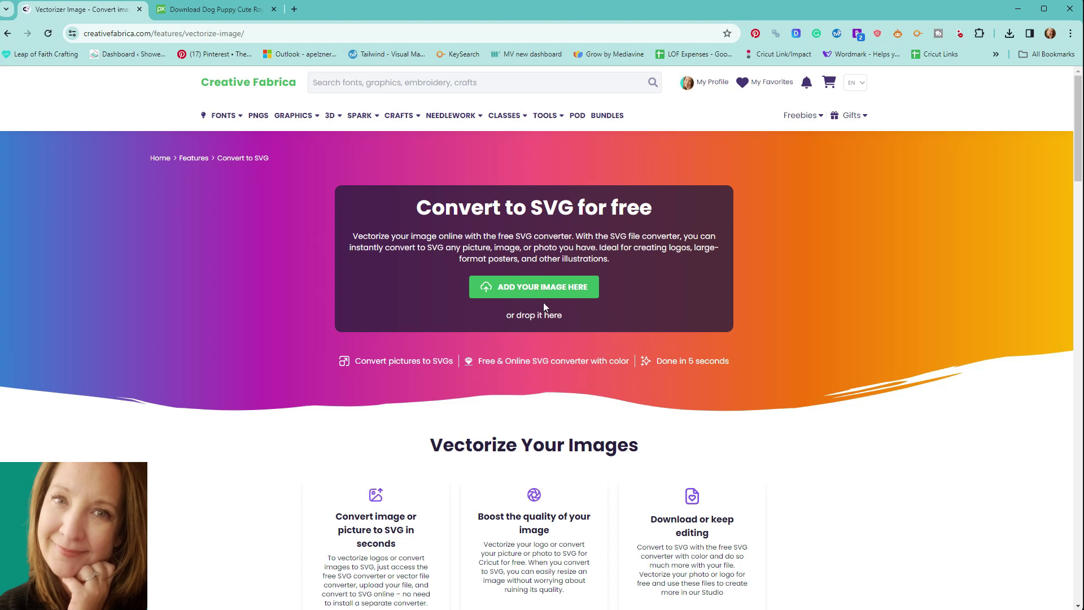
scroll(470, 323, "down", 2)
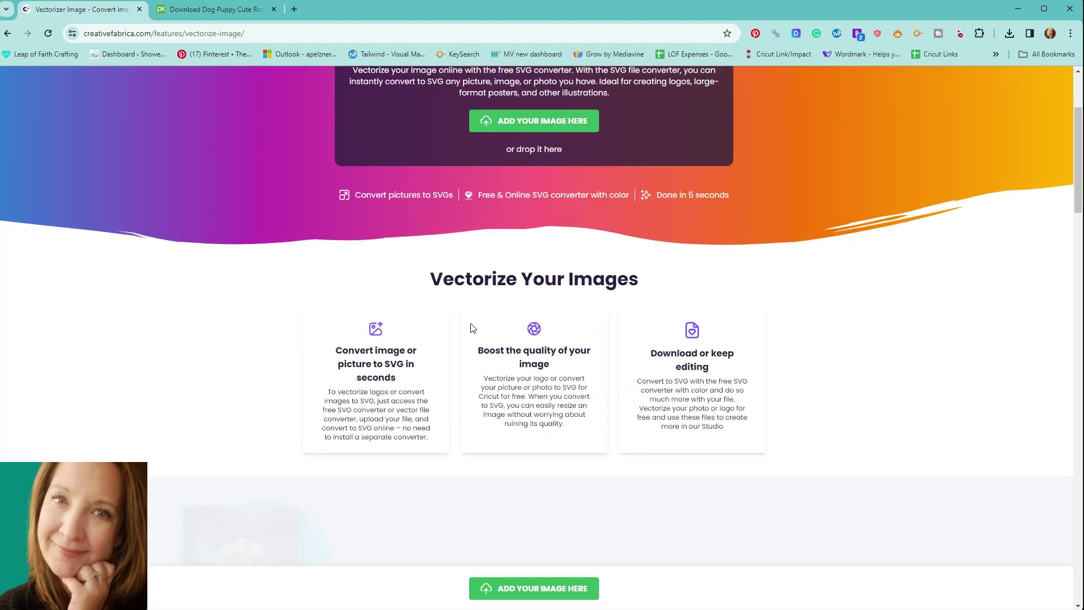
scroll(472, 328, "up", 2)
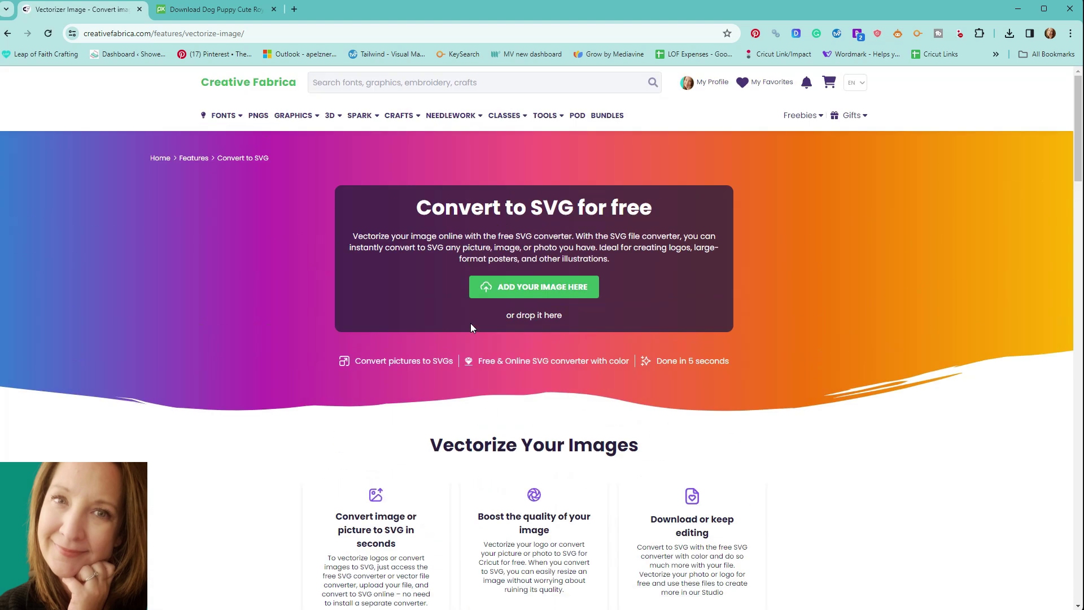
left_click(536, 285)
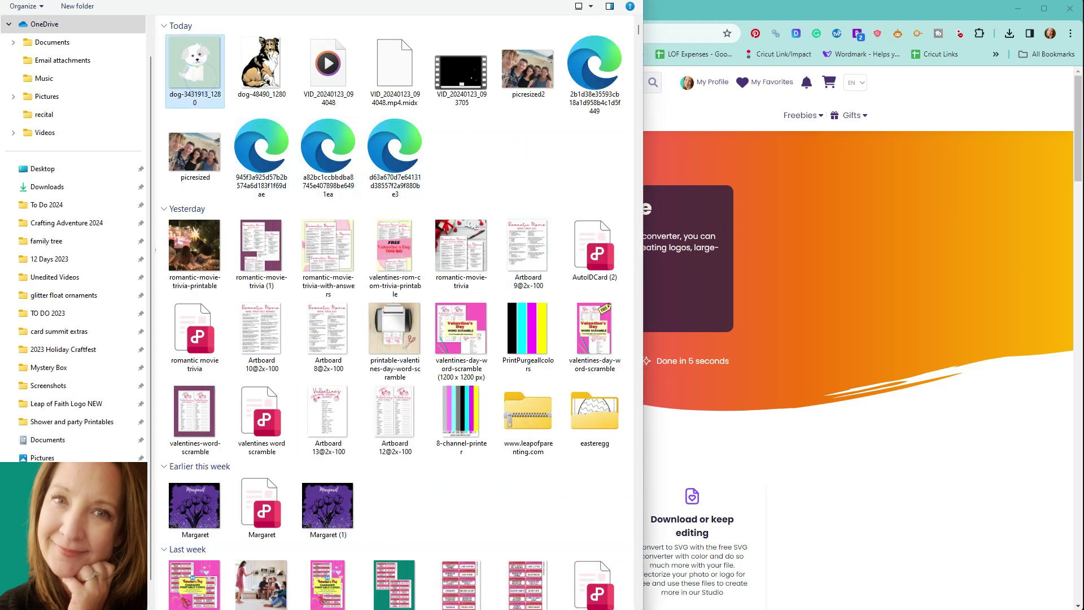
double_click(204, 83)
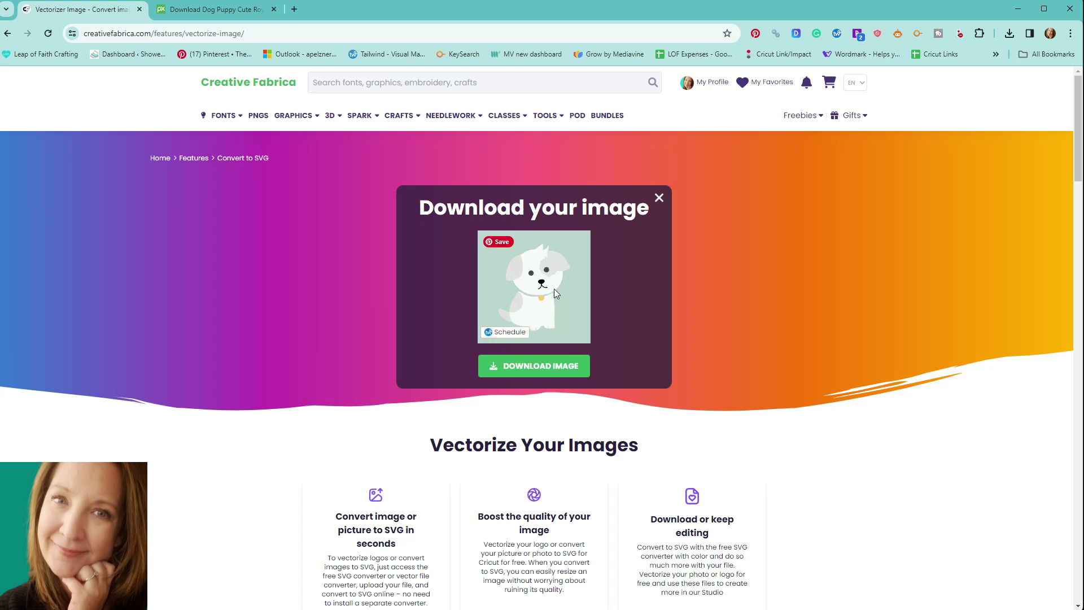
left_click(533, 365)
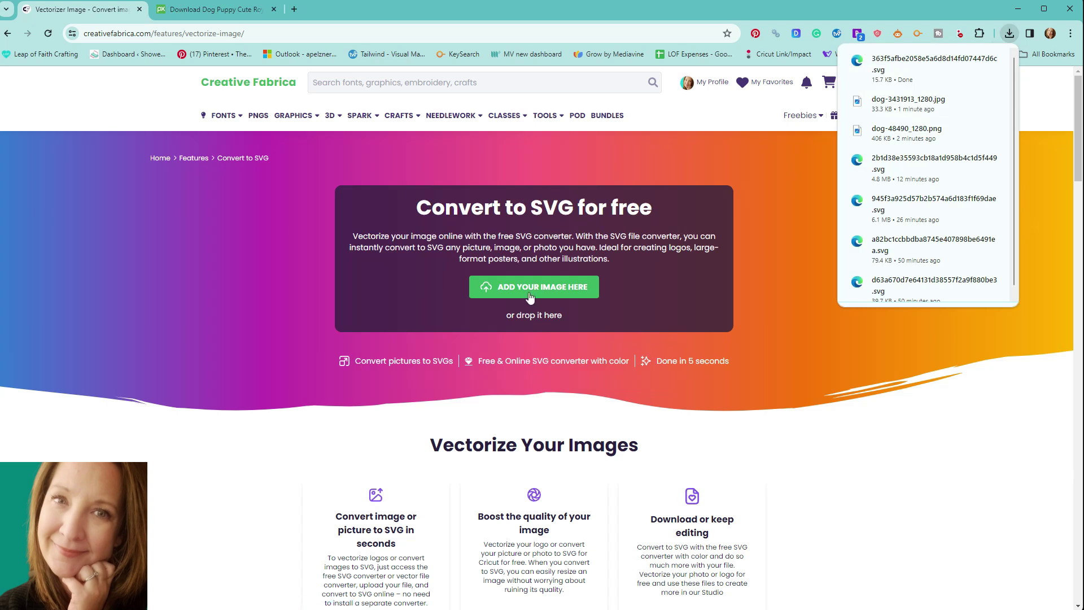
Convert the collie picture to SVG and download the result.
left_click(537, 288)
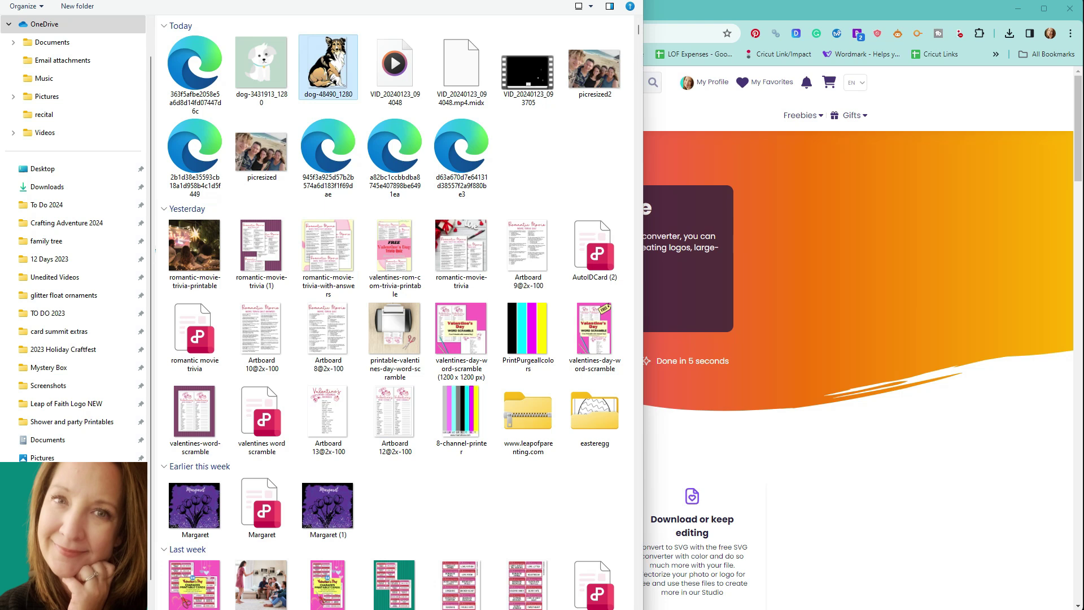
double_click(315, 63)
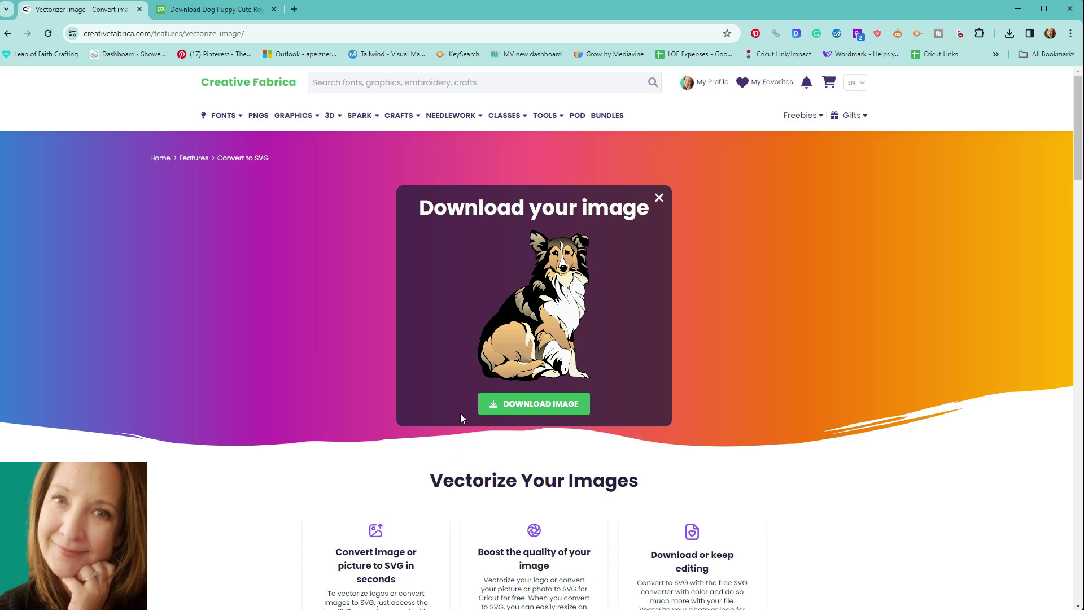
left_click(537, 405)
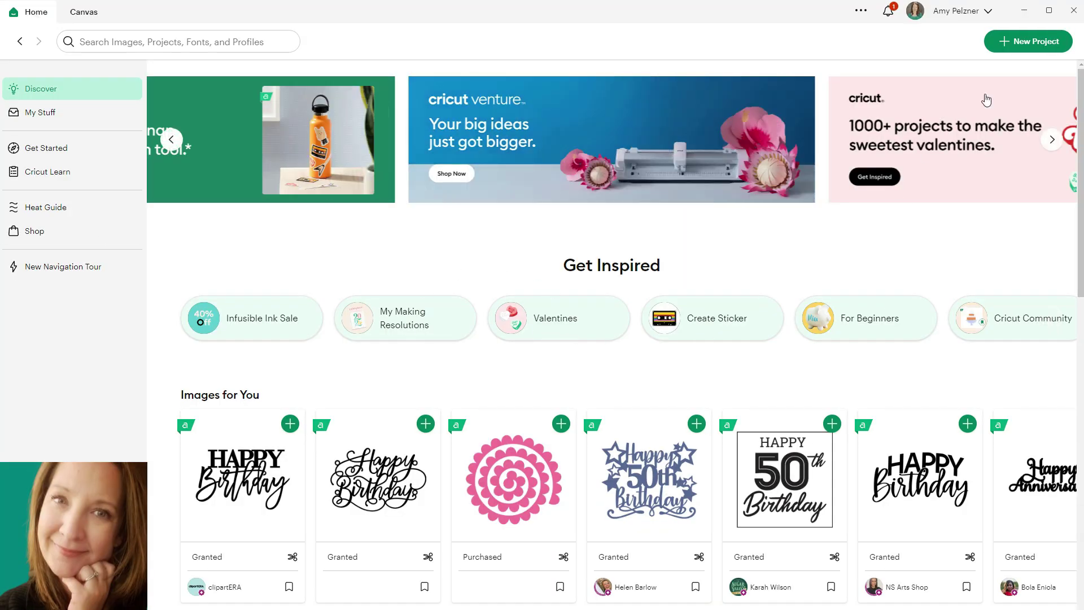
Start a new Cricut project, replacing the unsaved one, and go to image uploads.
left_click(1035, 45)
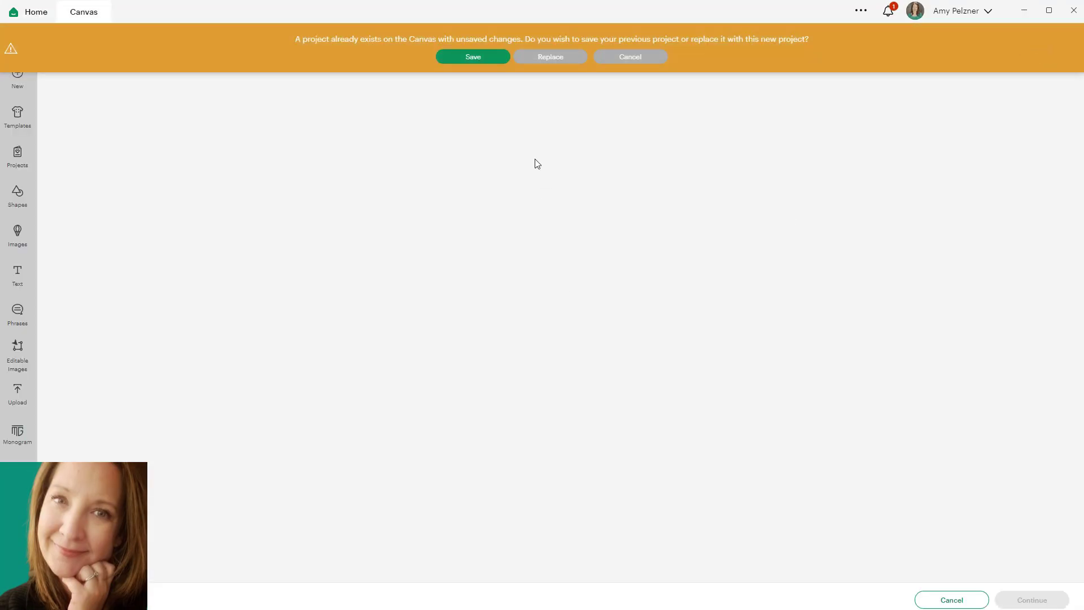
left_click(550, 57)
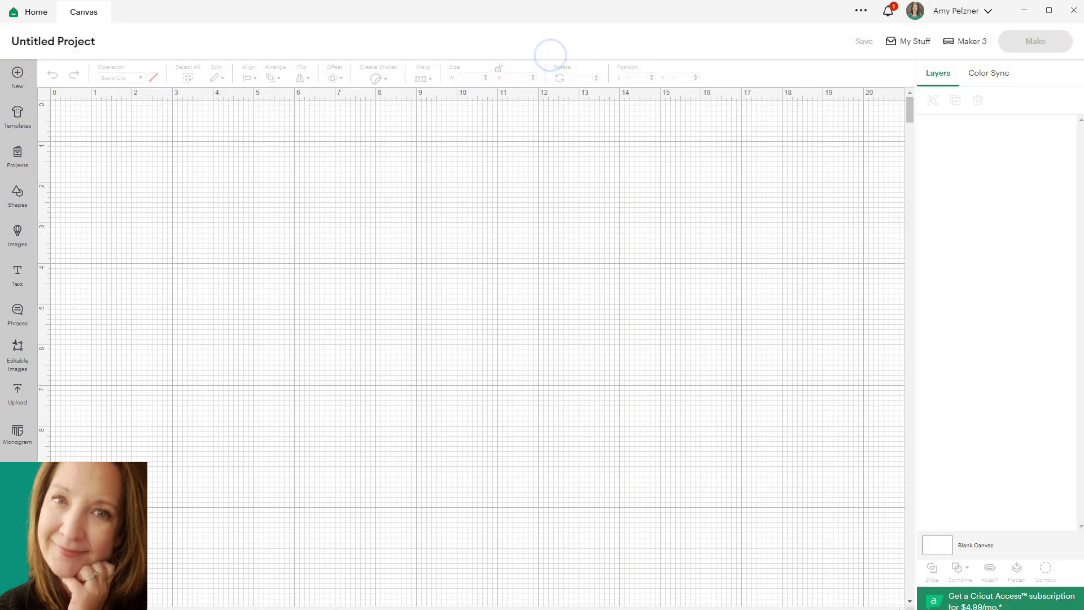
left_click(18, 392)
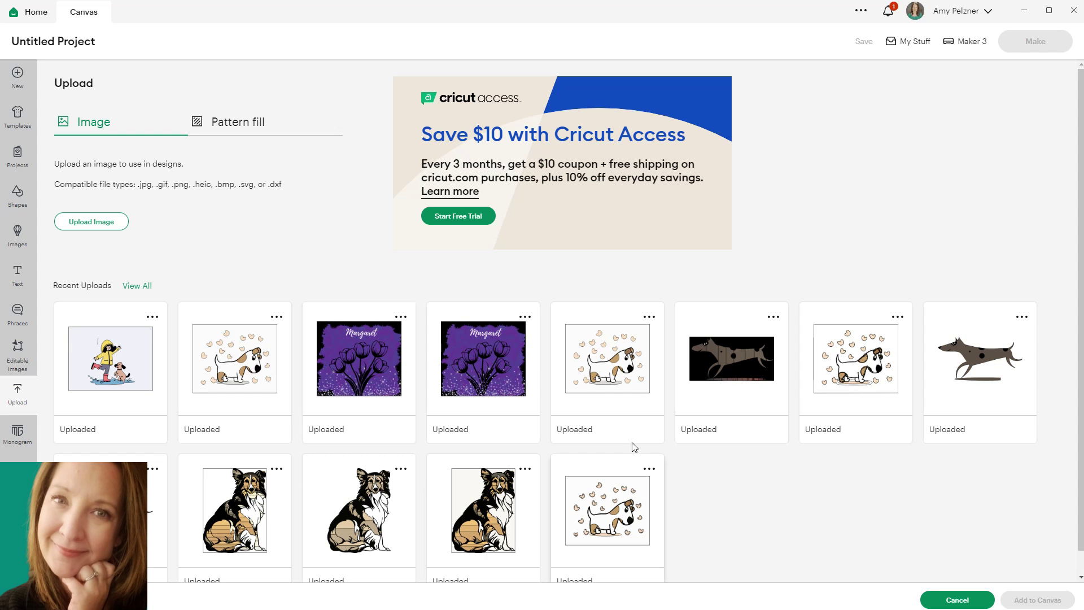
Browse for the converted puppy SVG file and load it for upload.
left_click(93, 224)
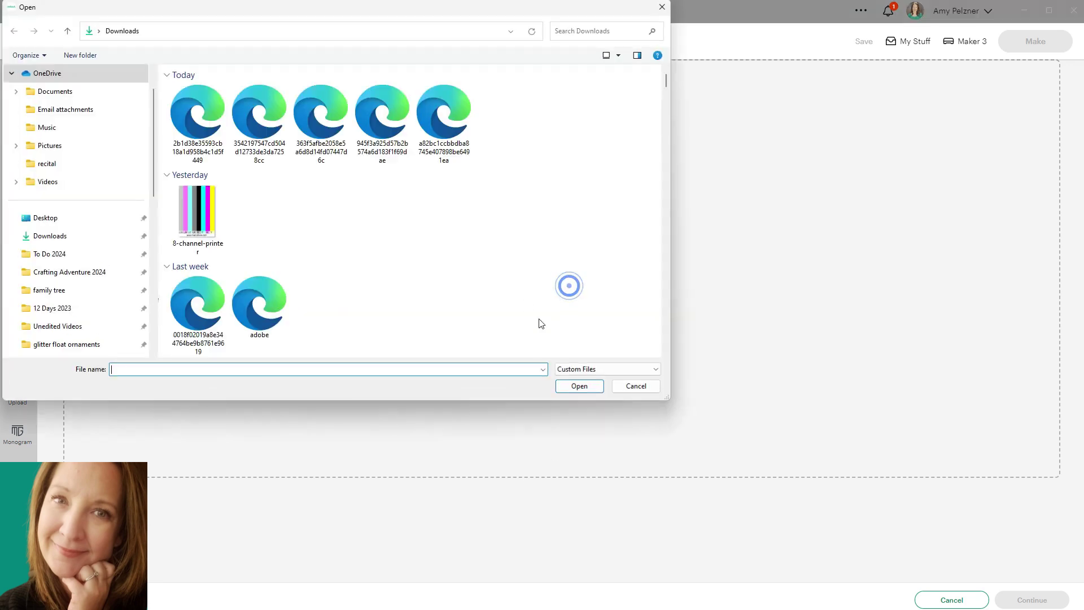
left_click(258, 119)
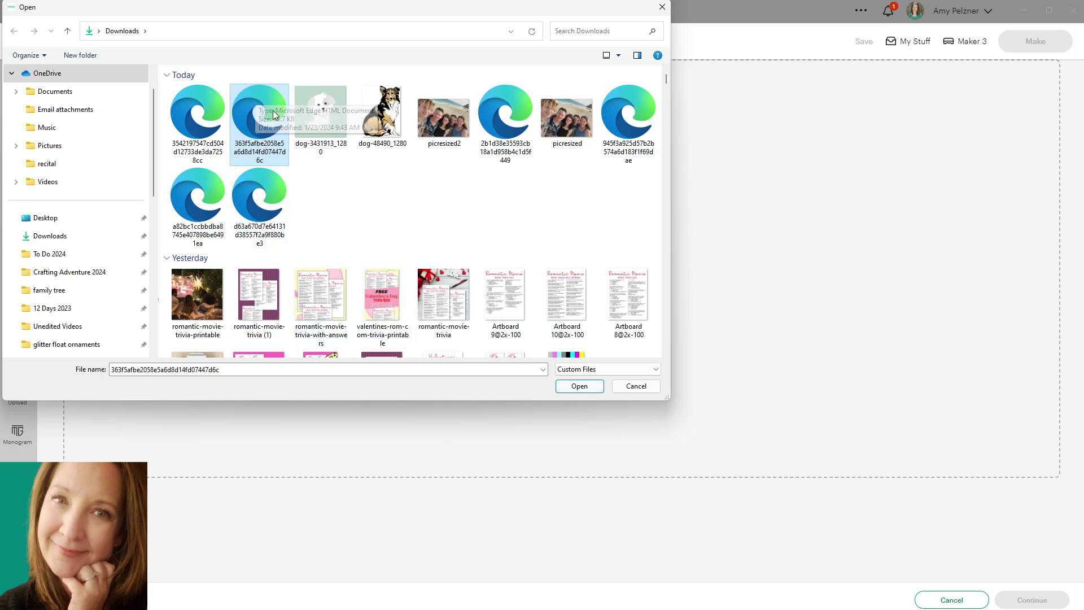
left_click(599, 390)
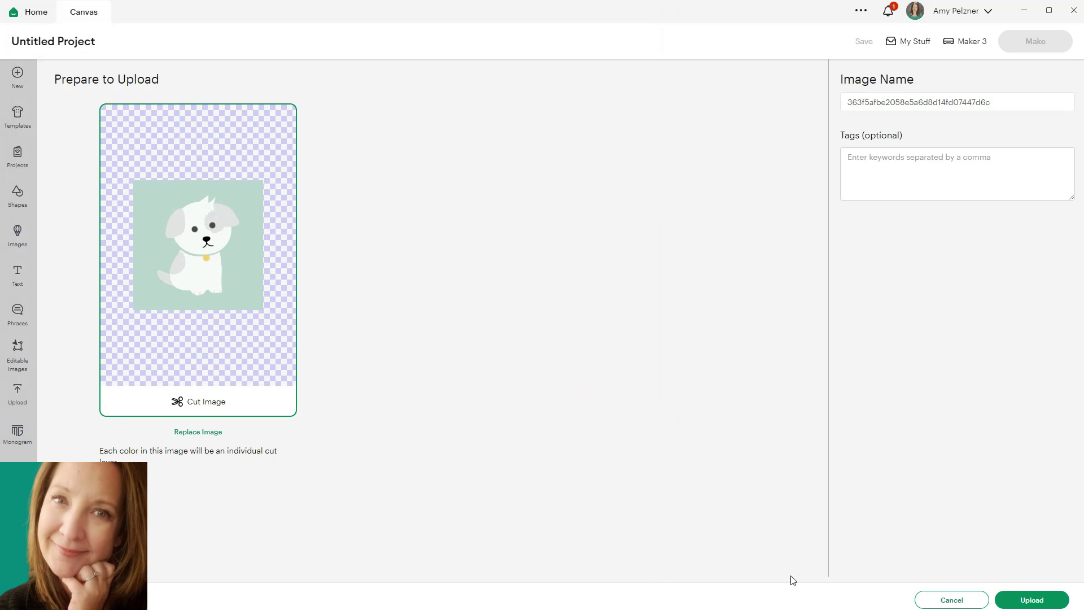
Add the uploaded puppy to the canvas, shrink it to about 11.3 inches and place it on the mat.
left_click(1025, 600)
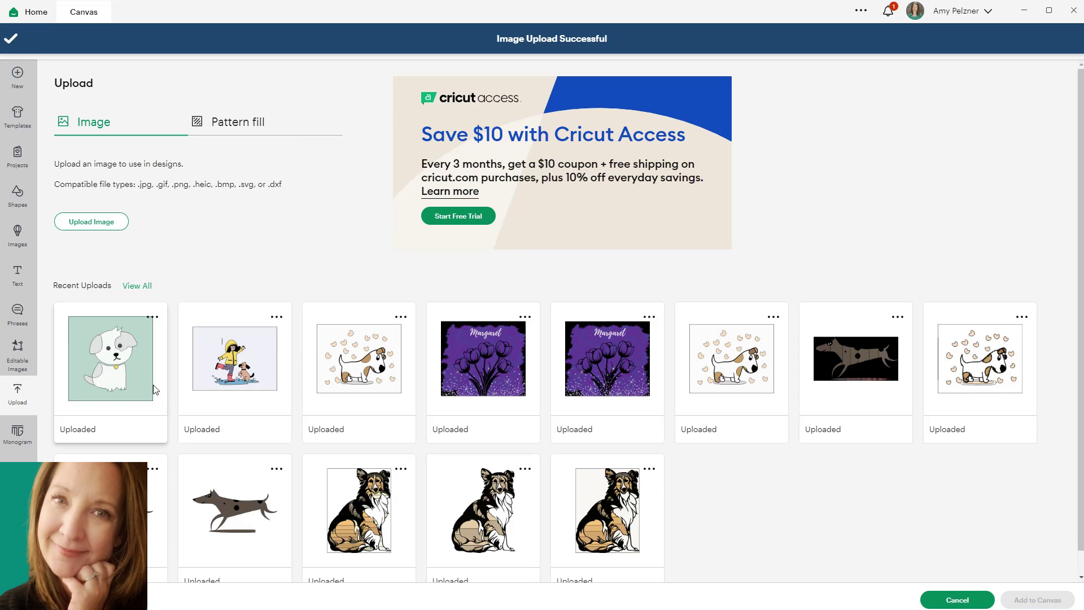
left_click(149, 382)
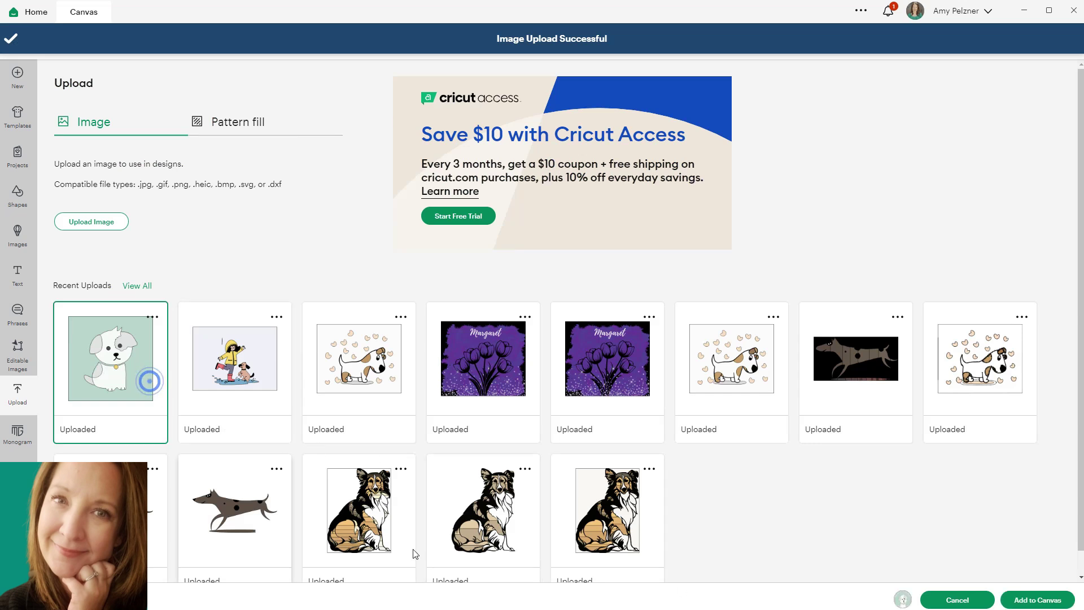
left_click(1037, 600)
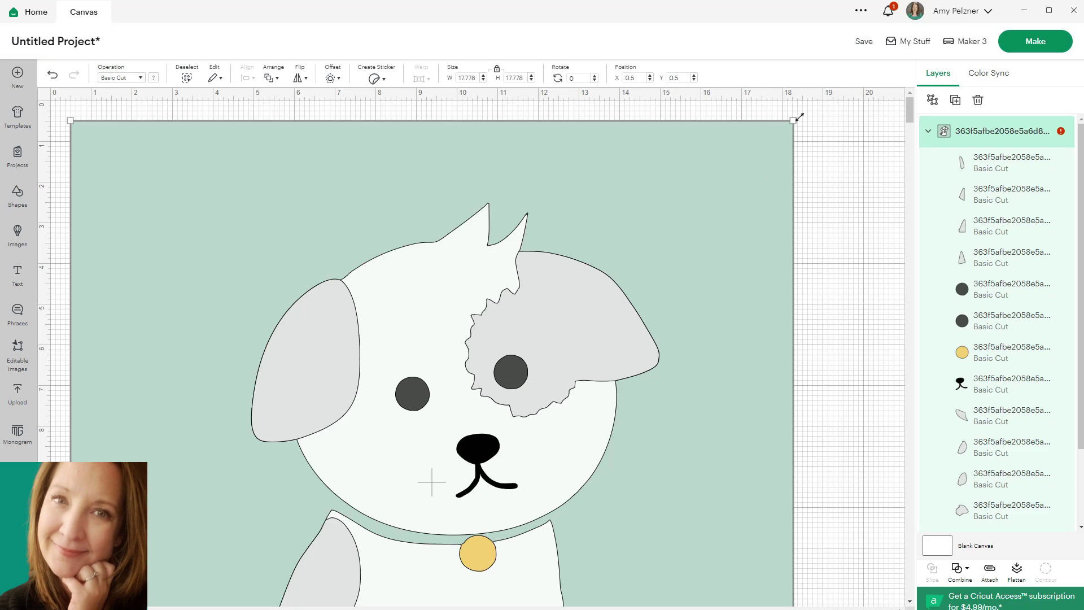
left_click_drag(799, 117, 634, 281)
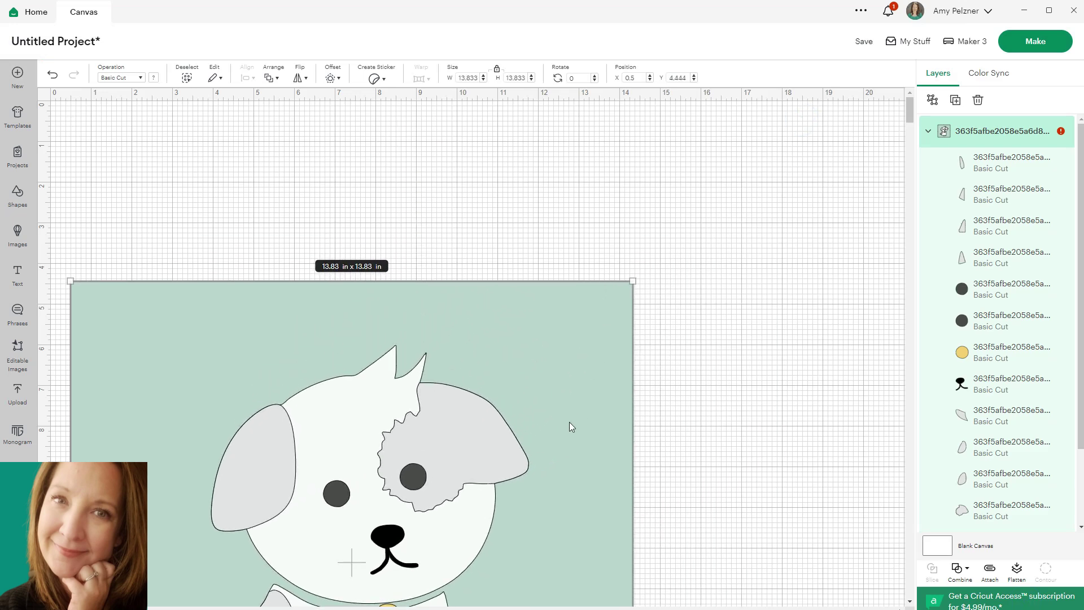
left_click_drag(569, 426, 578, 286)
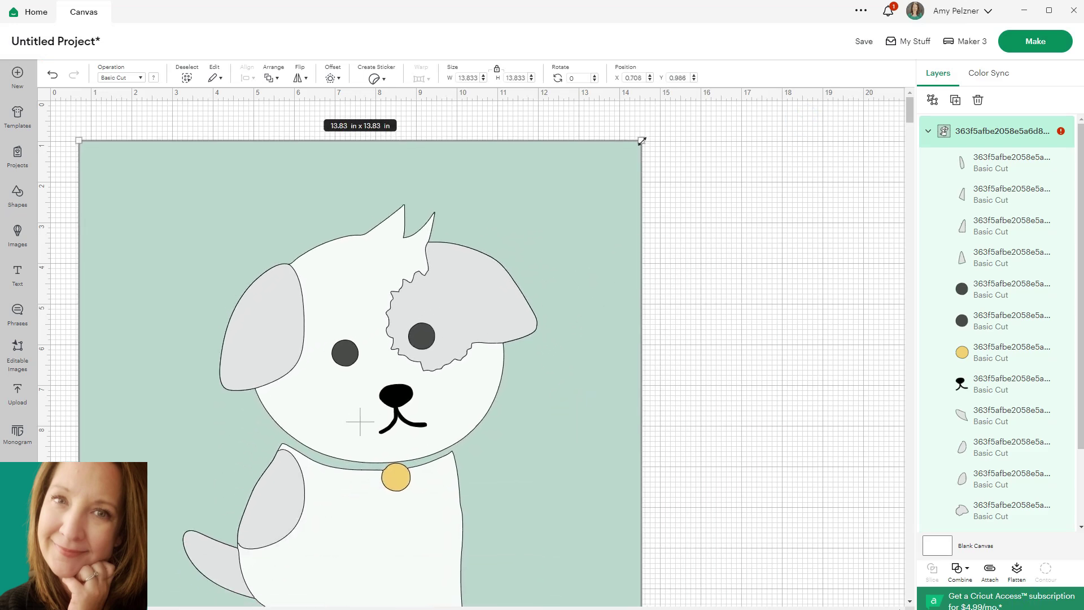
left_click_drag(641, 142, 537, 243)
left_click_drag(501, 346, 525, 220)
scroll(991, 440, "down", 3)
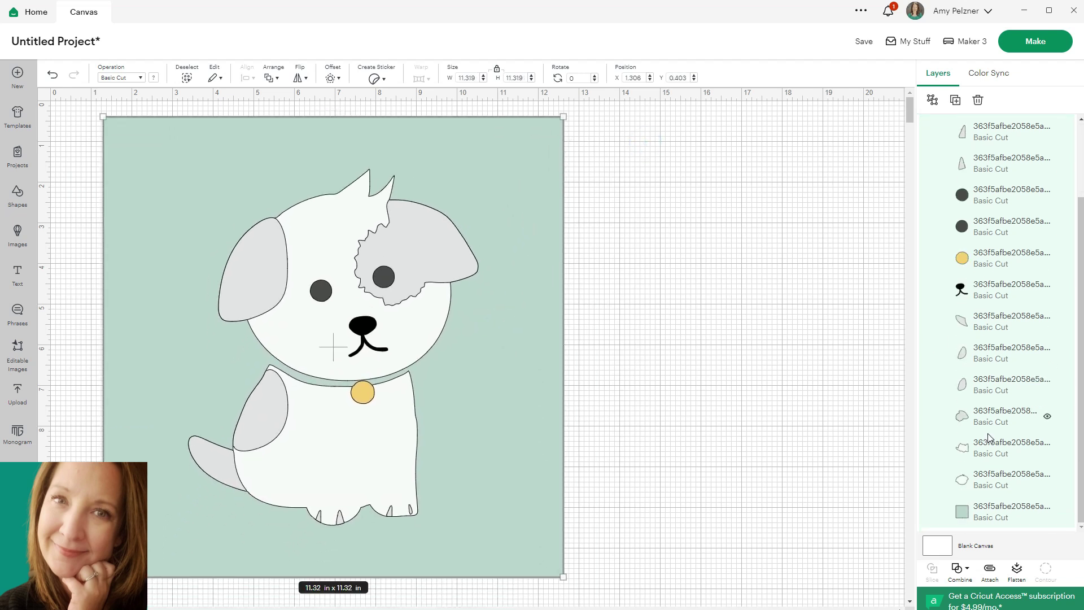
scroll(988, 286, "up", 3)
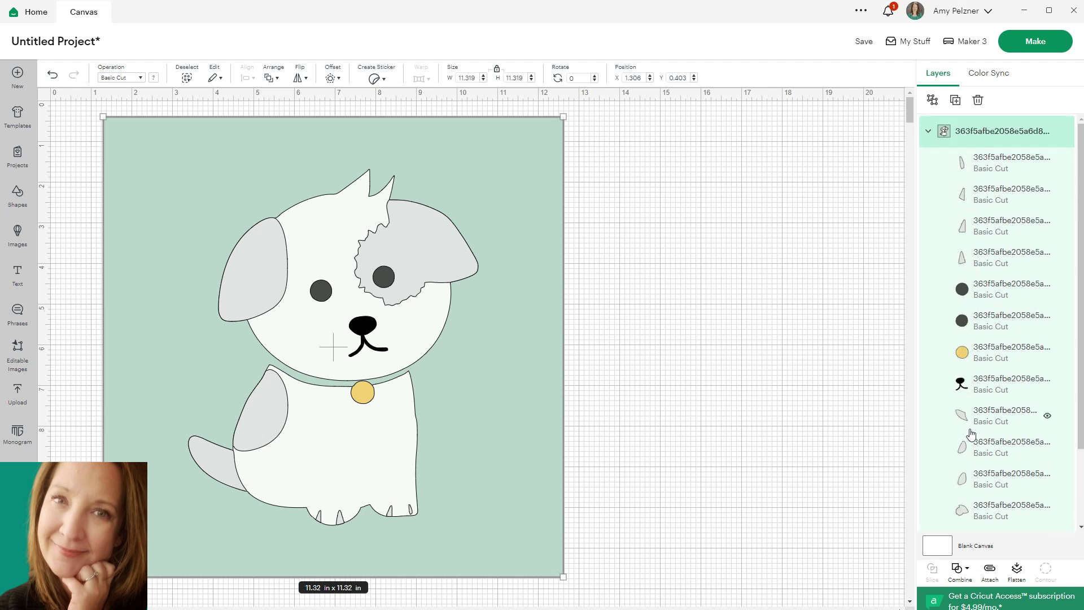
scroll(972, 441, "down", 2)
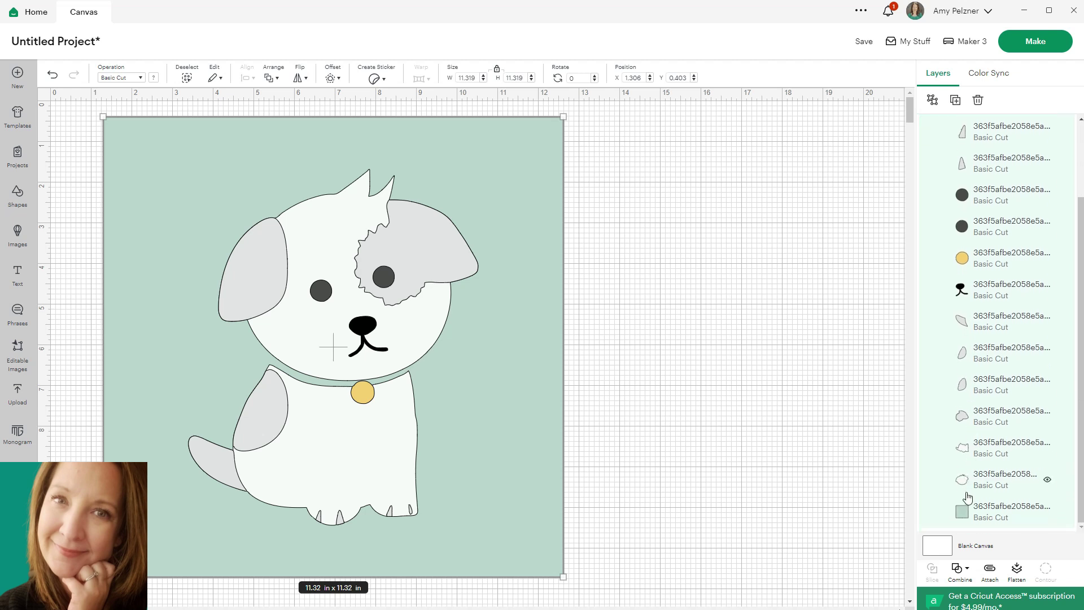
Ungroup the puppy's layers and delete the green background square.
left_click(932, 99)
left_click(757, 201)
left_click_drag(538, 195, 864, 186)
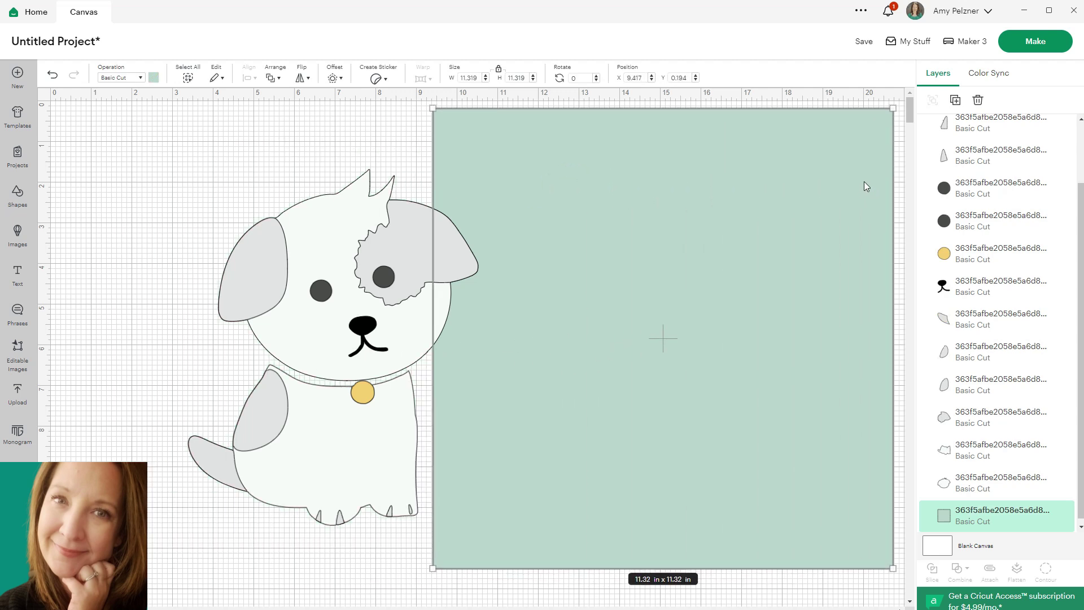
key("Delete")
Drag the grey ear, arm and tail patches and the yellow collar tag off the puppy.
left_click_drag(456, 255, 678, 259)
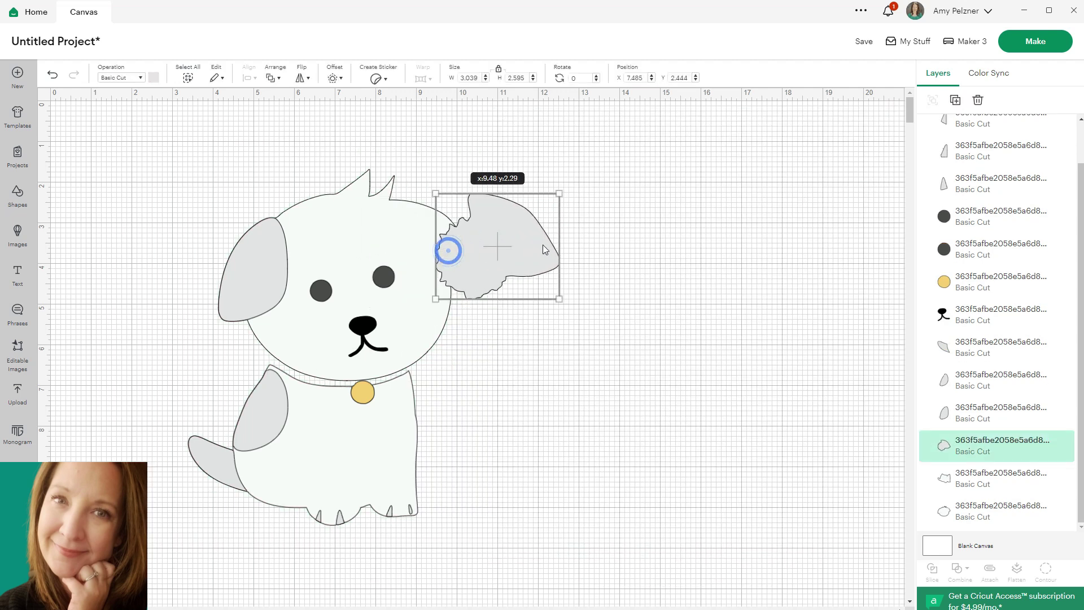
left_click_drag(319, 265, 590, 389)
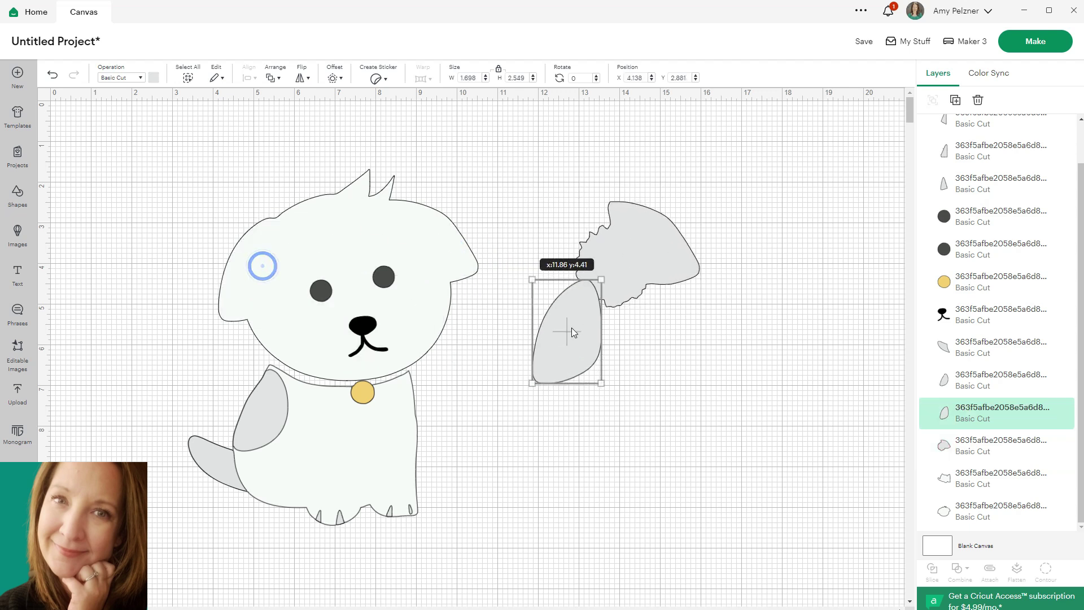
left_click_drag(279, 410, 167, 348)
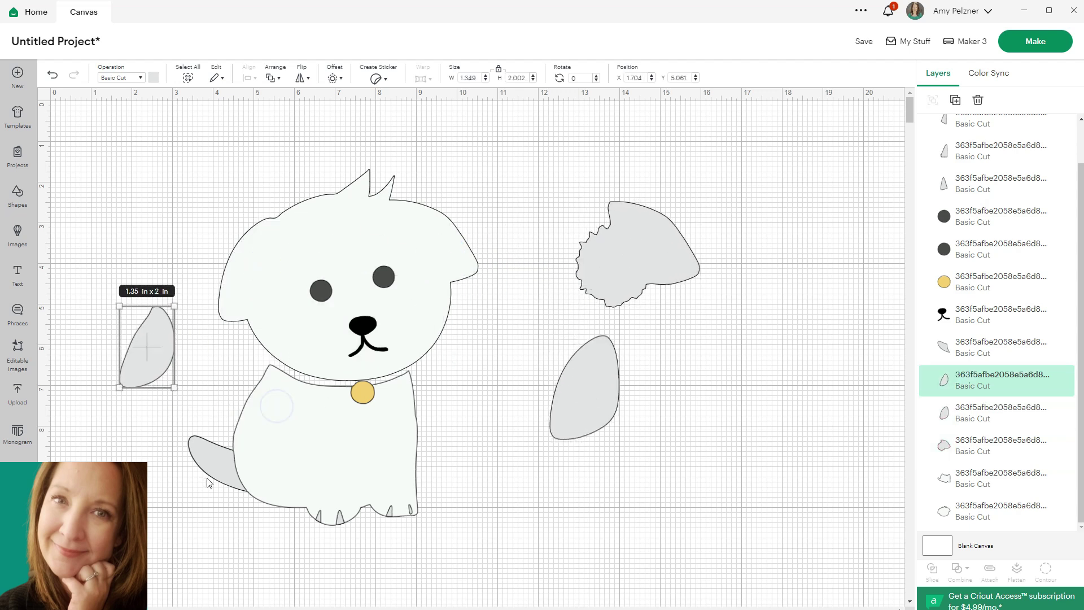
left_click_drag(214, 461, 82, 409)
left_click(301, 433)
key("ctrl+z")
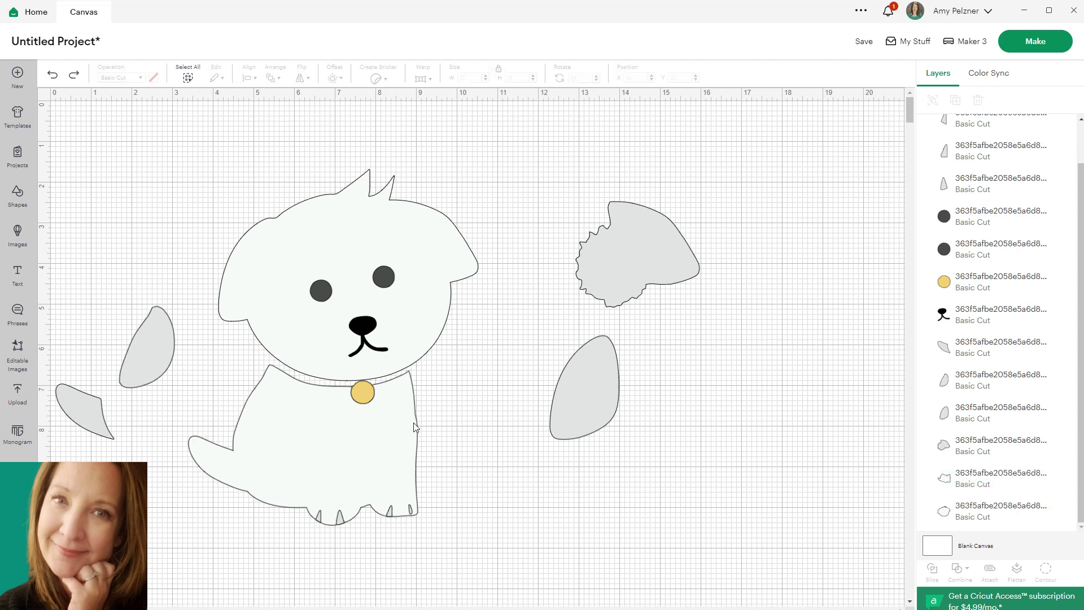
left_click_drag(362, 393, 610, 384)
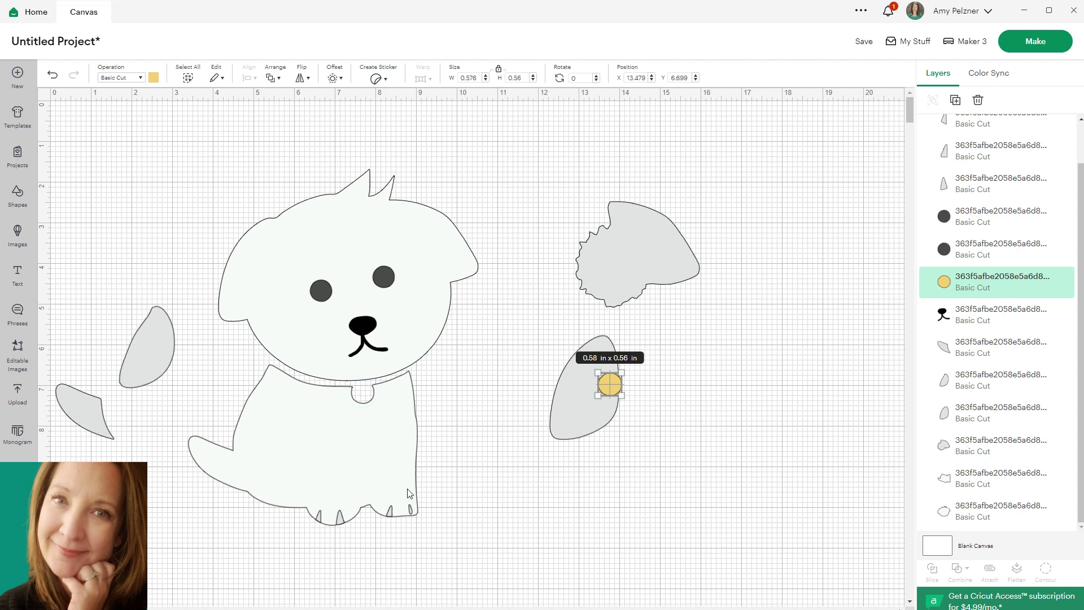
Attach the puppy's head to its white body and move the attached pair aside.
left_click(392, 464)
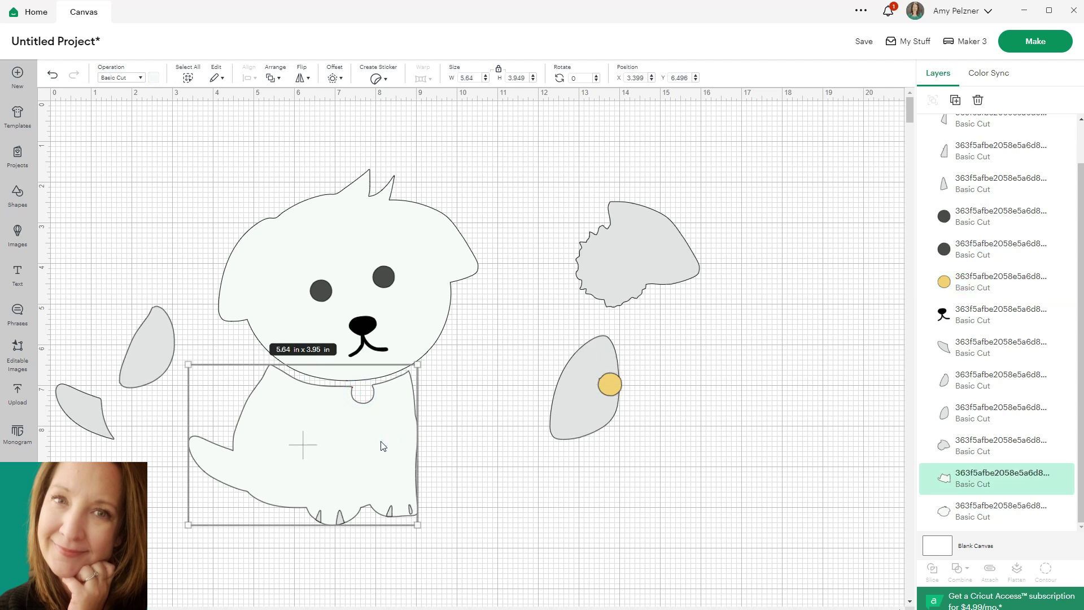
left_click(472, 275, "shift")
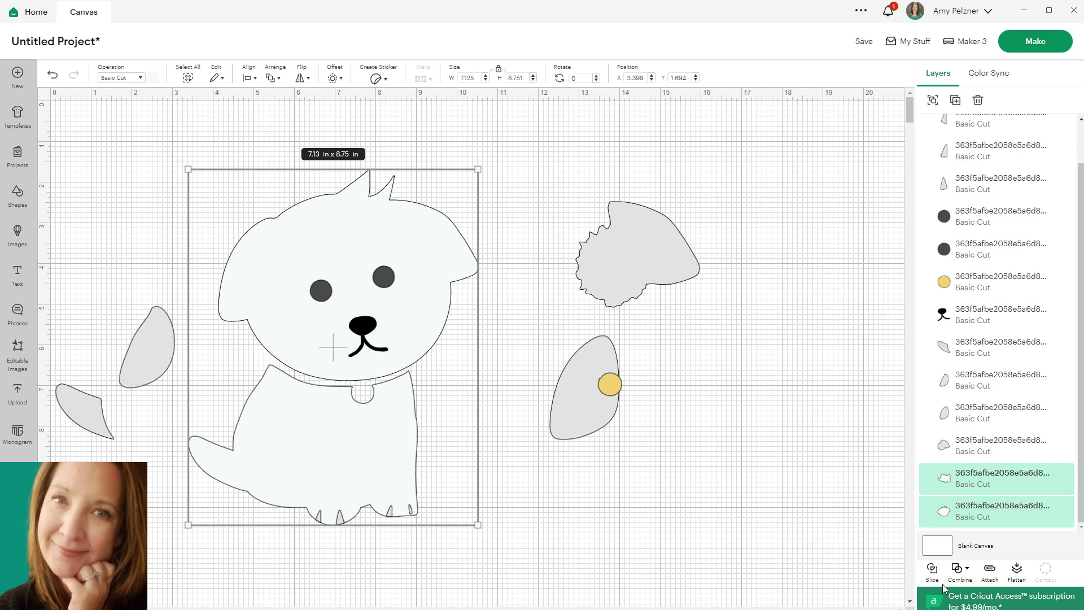
left_click(991, 569)
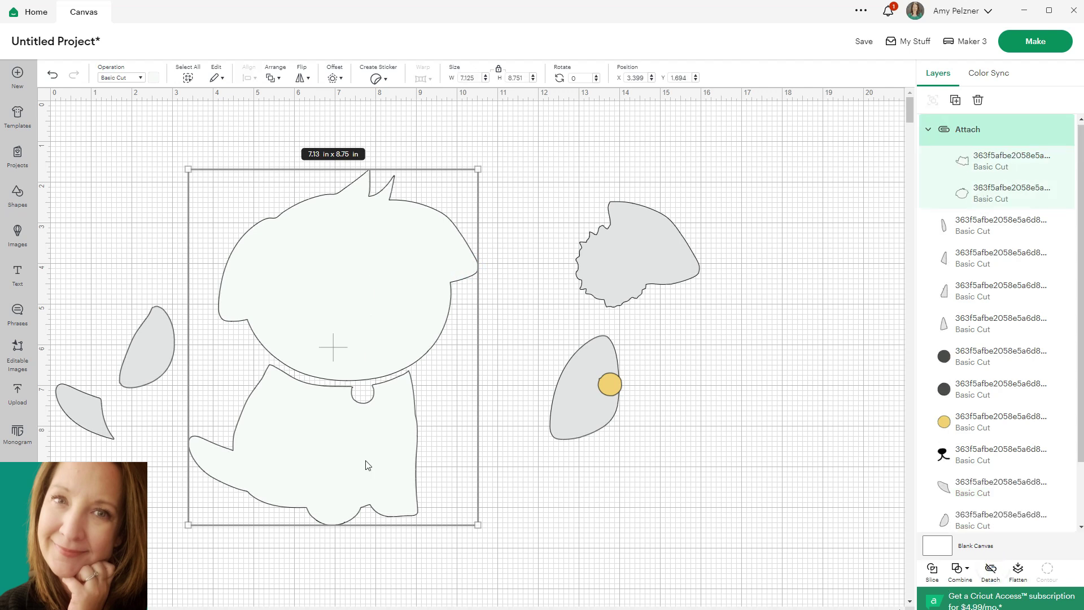
left_click_drag(375, 458, 820, 516)
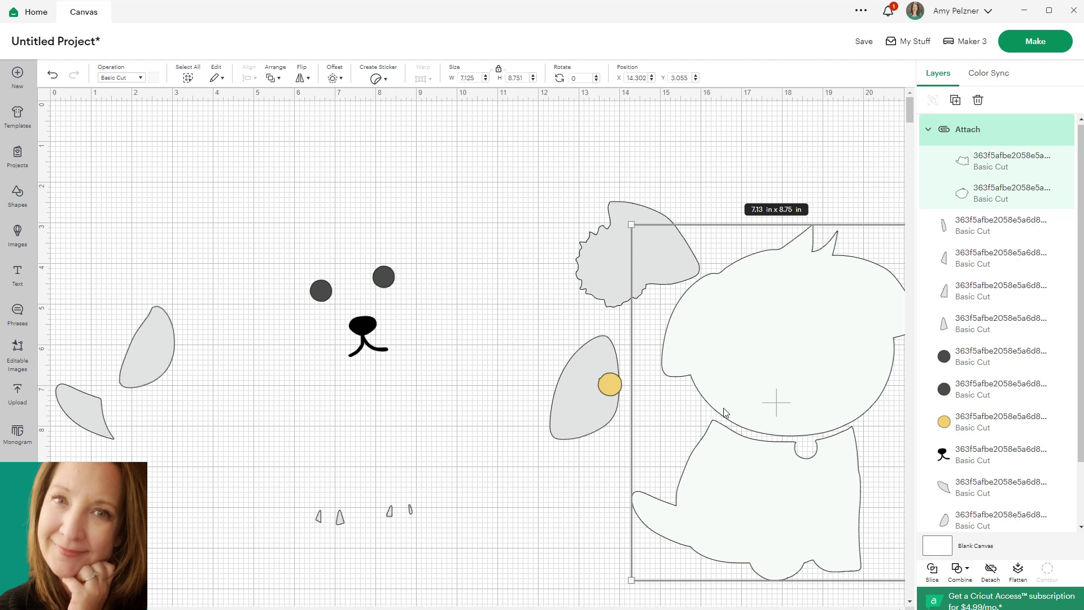
Attach the eyes and nose together and rearrange the body, ear and paw pieces around them.
left_click_drag(285, 250, 431, 394)
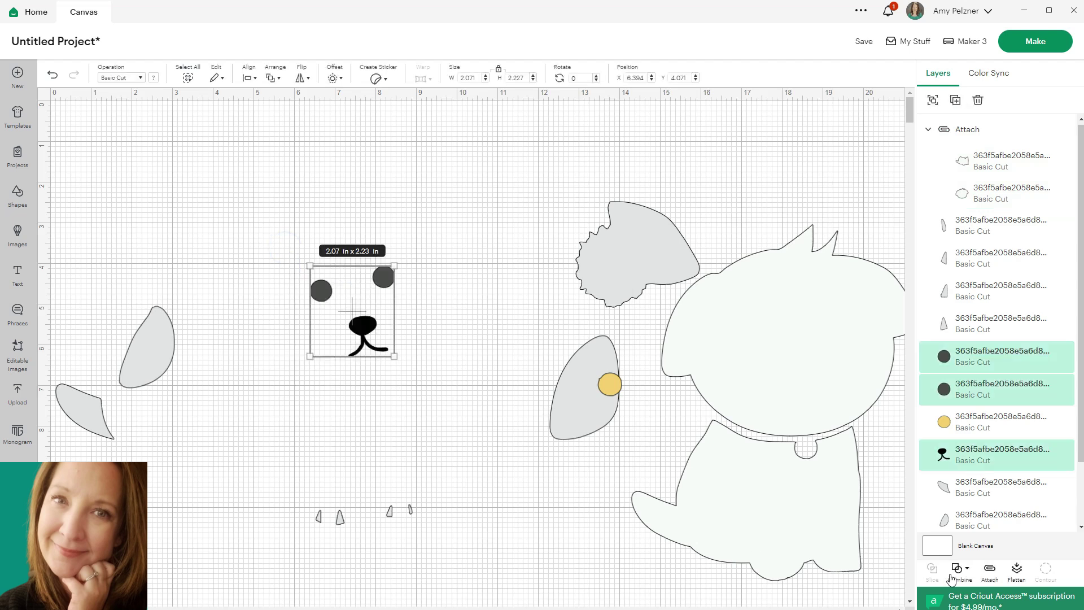
left_click(991, 573)
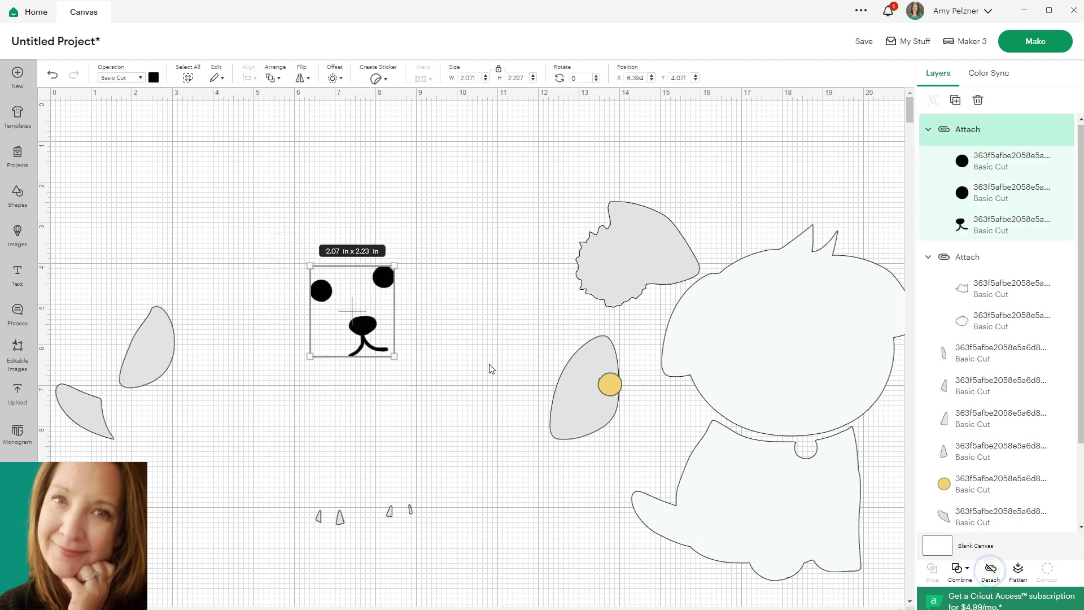
left_click_drag(382, 332, 361, 324)
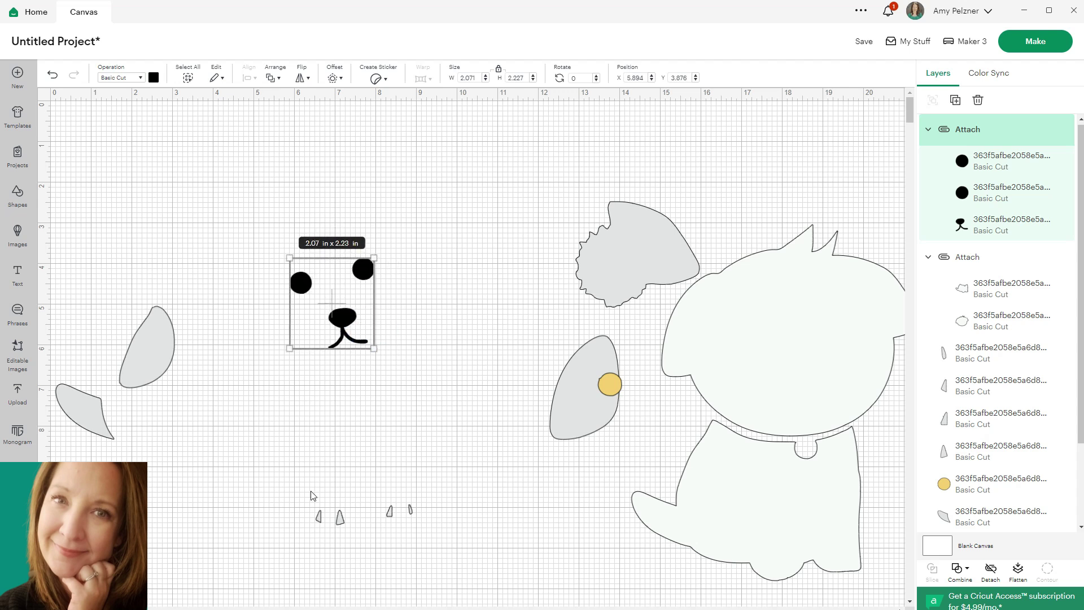
left_click_drag(714, 366, 267, 341)
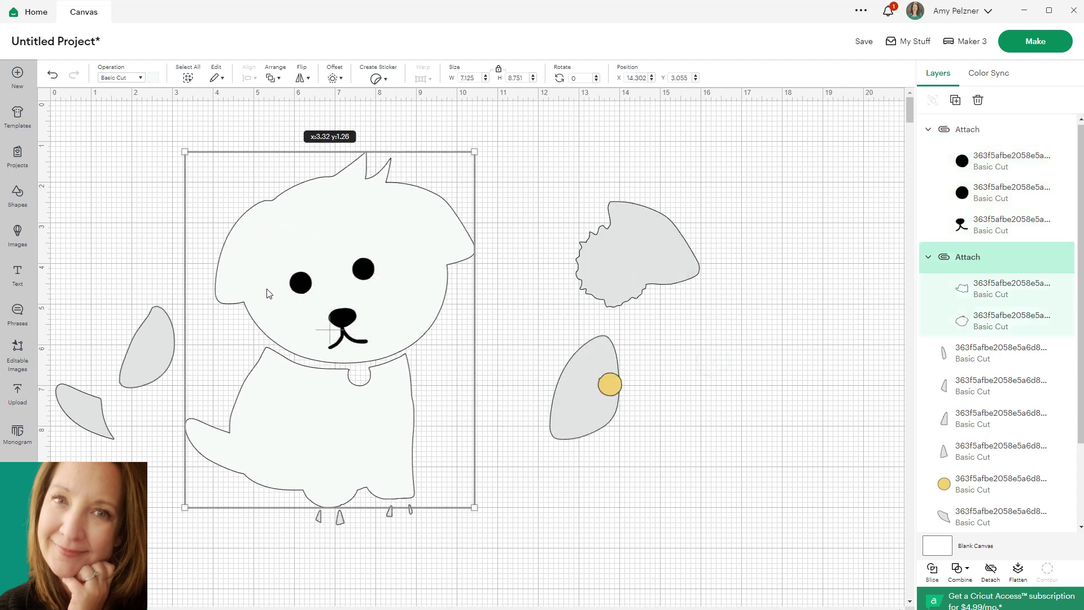
left_click_drag(604, 271, 548, 287)
left_click_drag(593, 363, 537, 366)
mouse_move(398, 346)
left_mouse_down()
mouse_move(452, 287)
mouse_move(399, 257)
left_mouse_up()
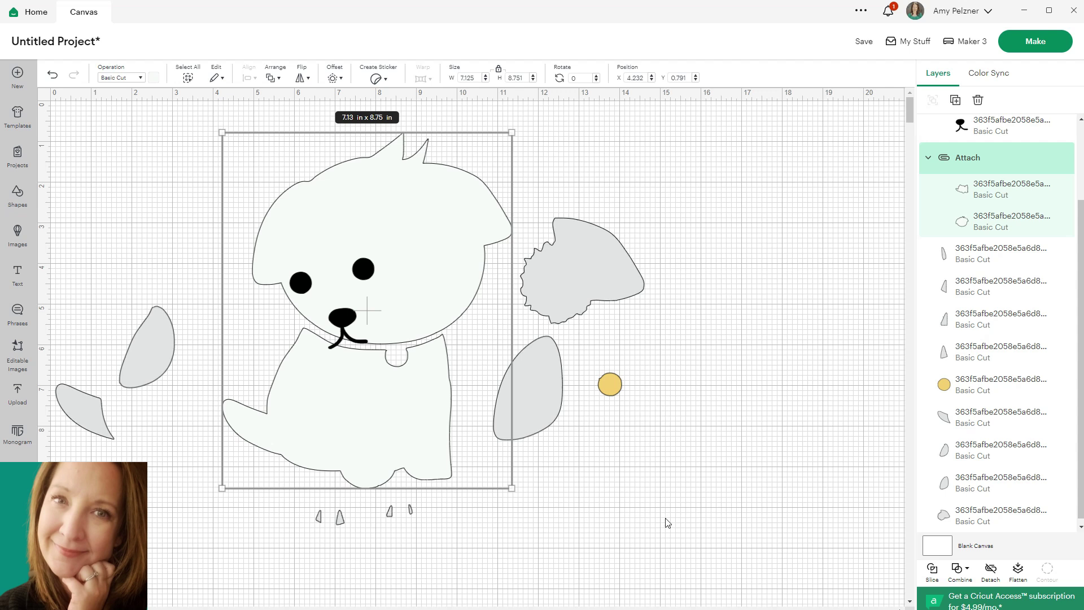
Select every puppy piece on the canvas and delete them all.
left_click_drag(669, 520, 66, 179)
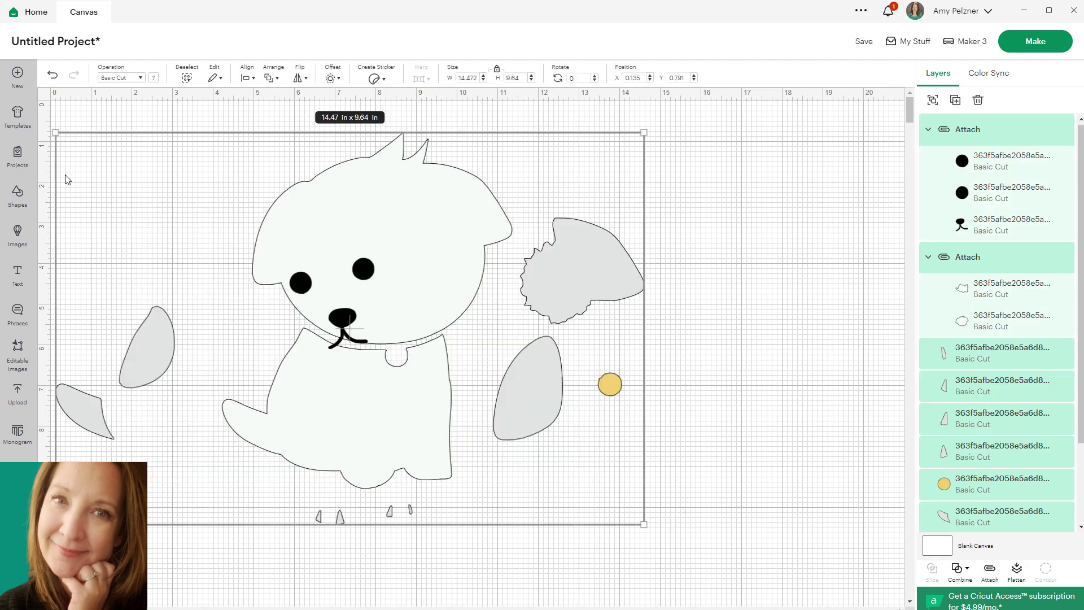
key("Delete")
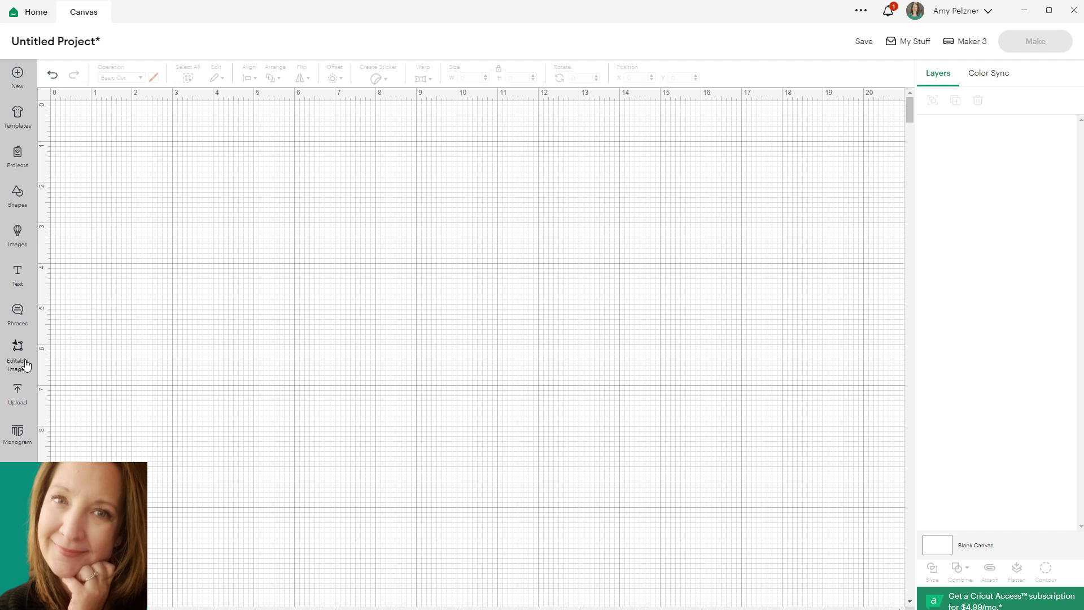
Browse for the collie SVG file in the image upload panel.
left_click(17, 393)
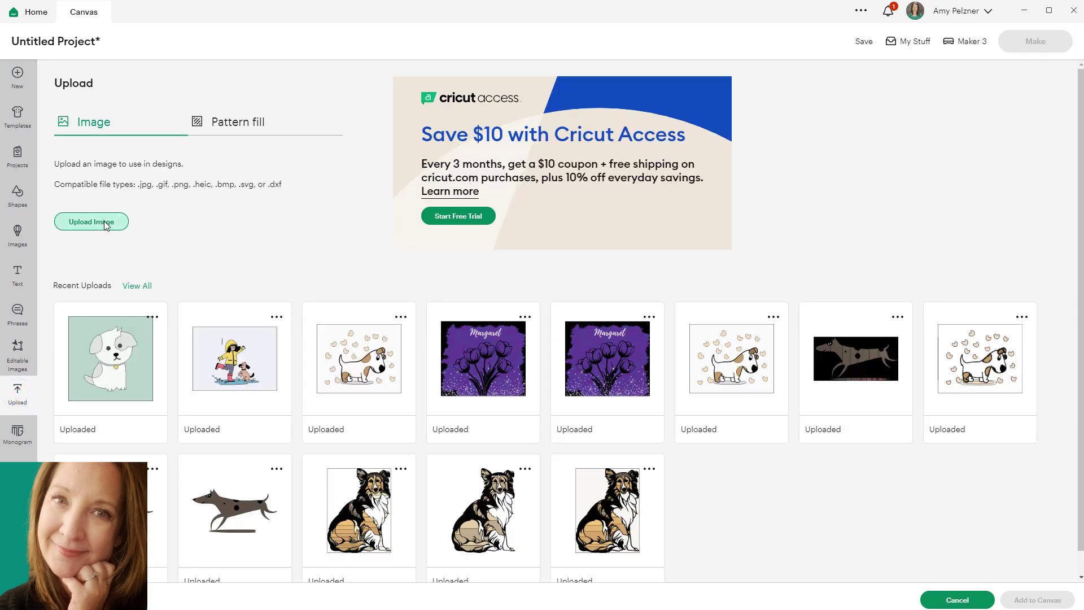
left_click(104, 222)
left_click(543, 284)
left_click(195, 117)
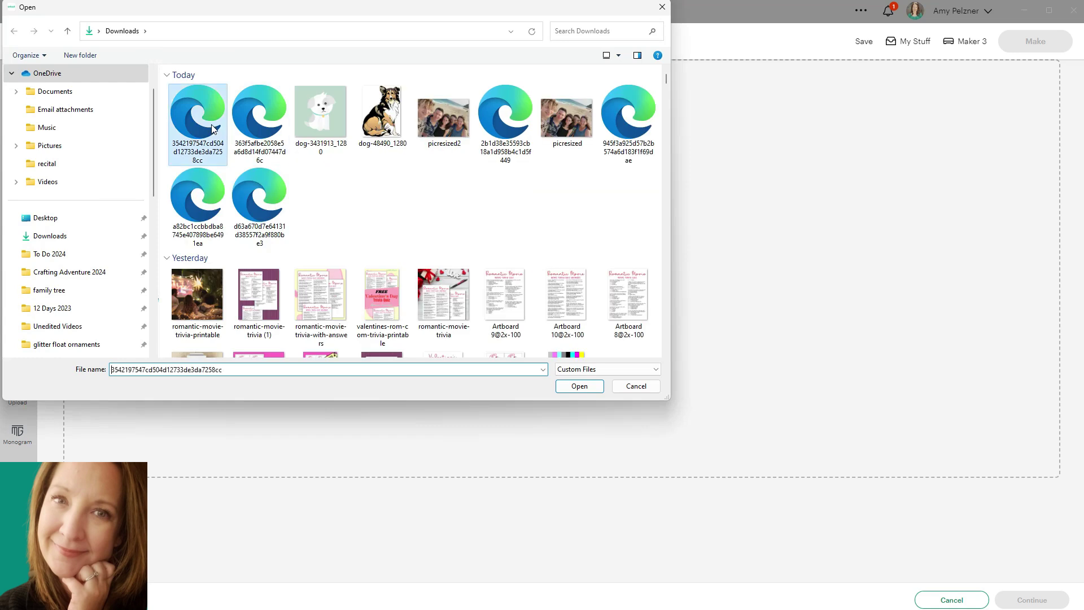
left_click(579, 386)
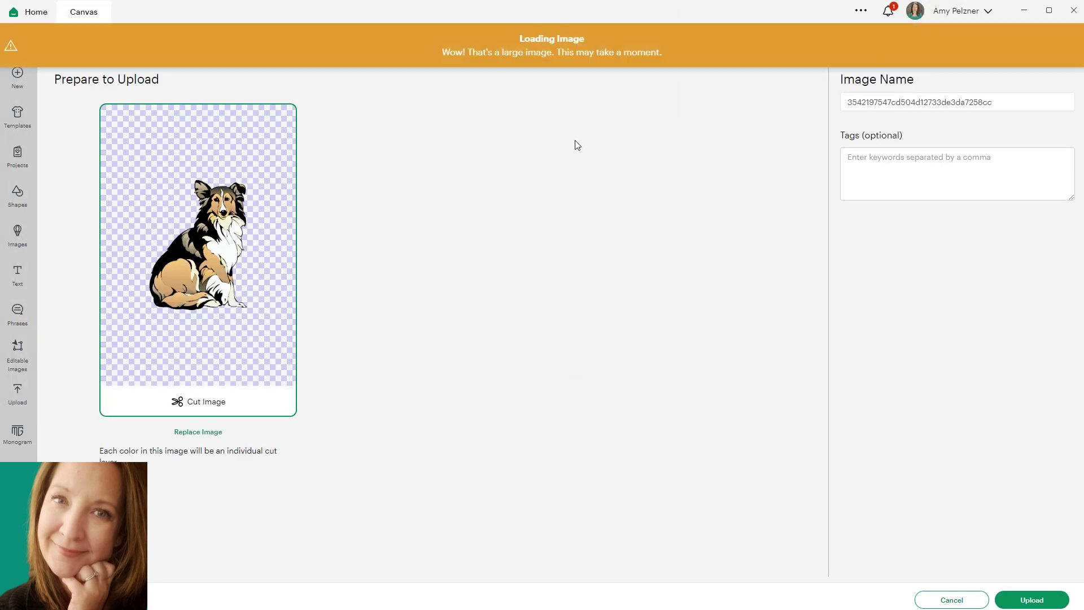
Upload the collie image and add it to the canvas.
left_click(1045, 599)
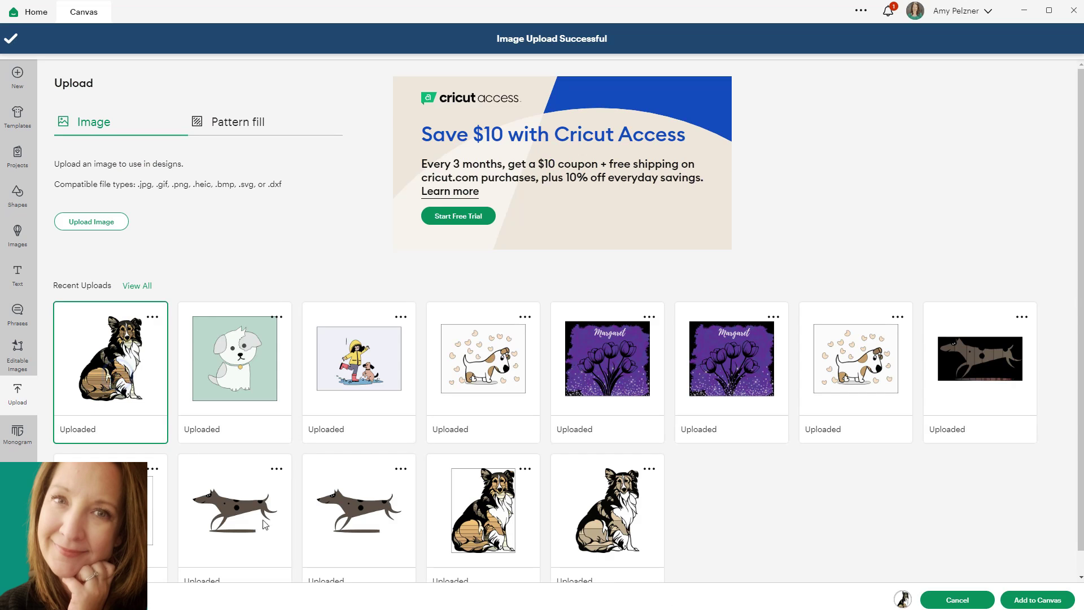
left_click(1022, 603)
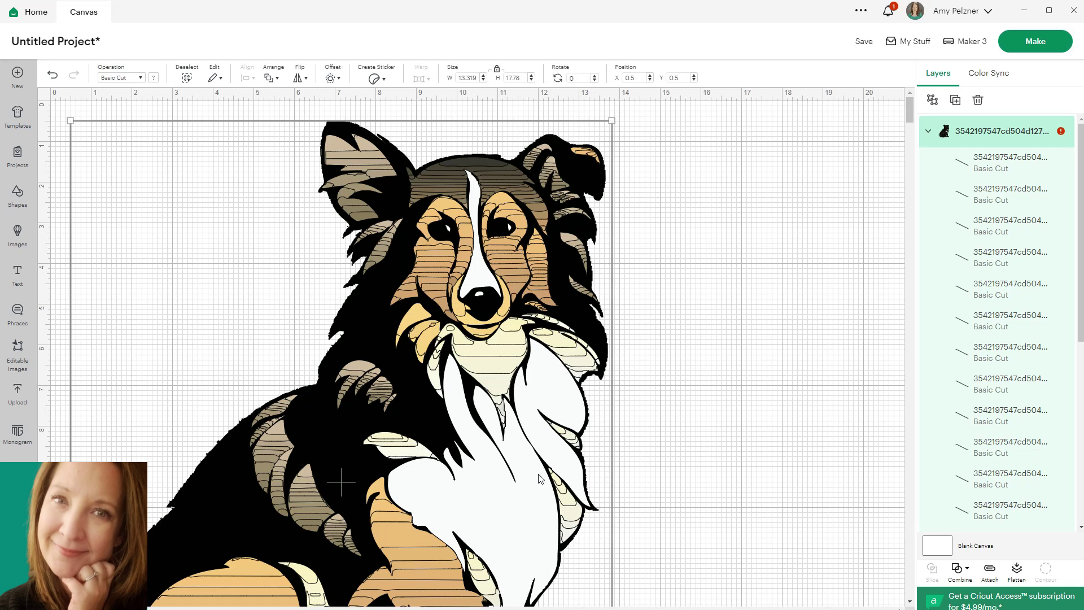
scroll(660, 446, "down", 1)
Drag the white chest piece and white paw out to the right into a separate stack.
left_click(657, 446)
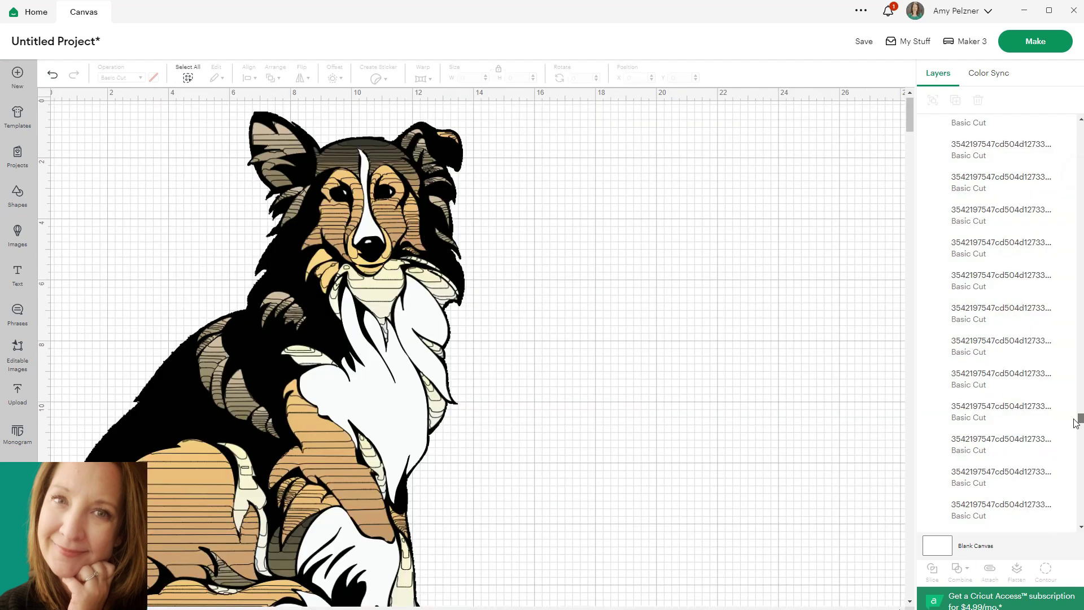
left_click_drag(1075, 424, 1080, 522)
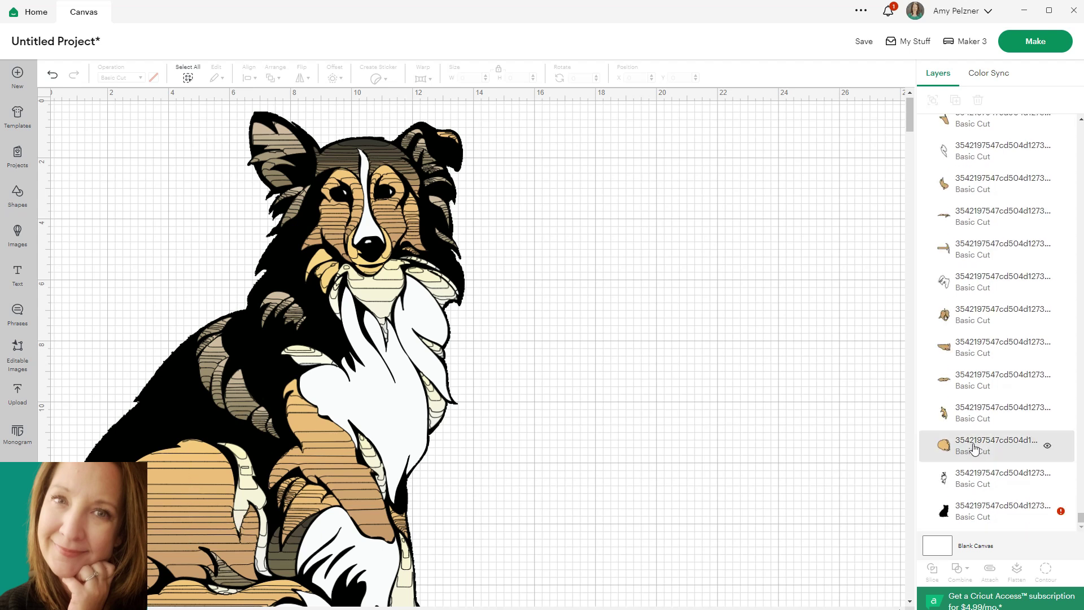
left_click(393, 412)
left_click(401, 404)
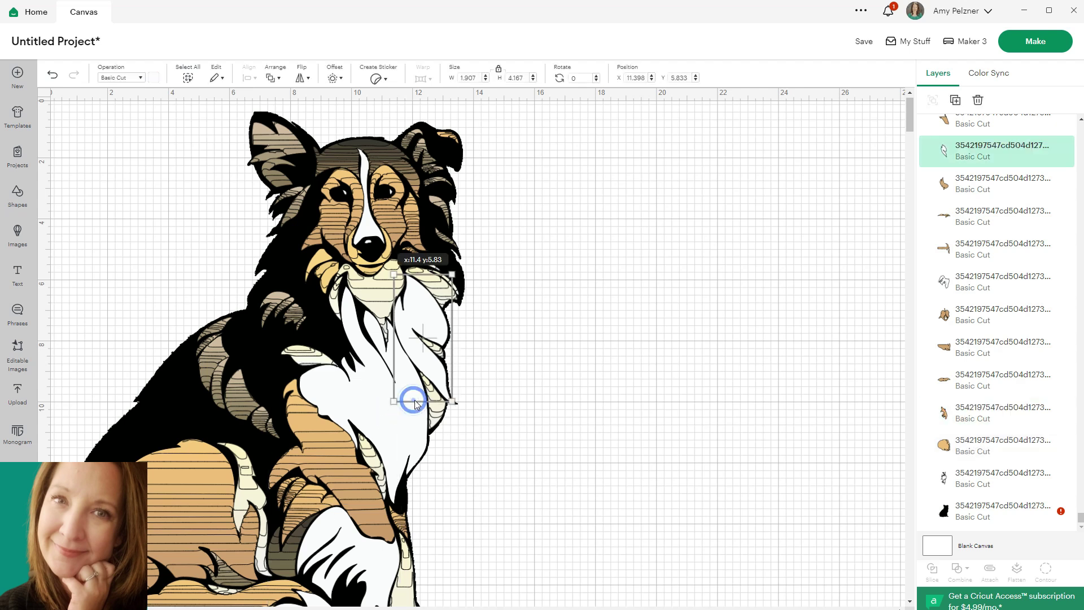
left_click_drag(413, 395, 662, 388)
left_click(416, 405)
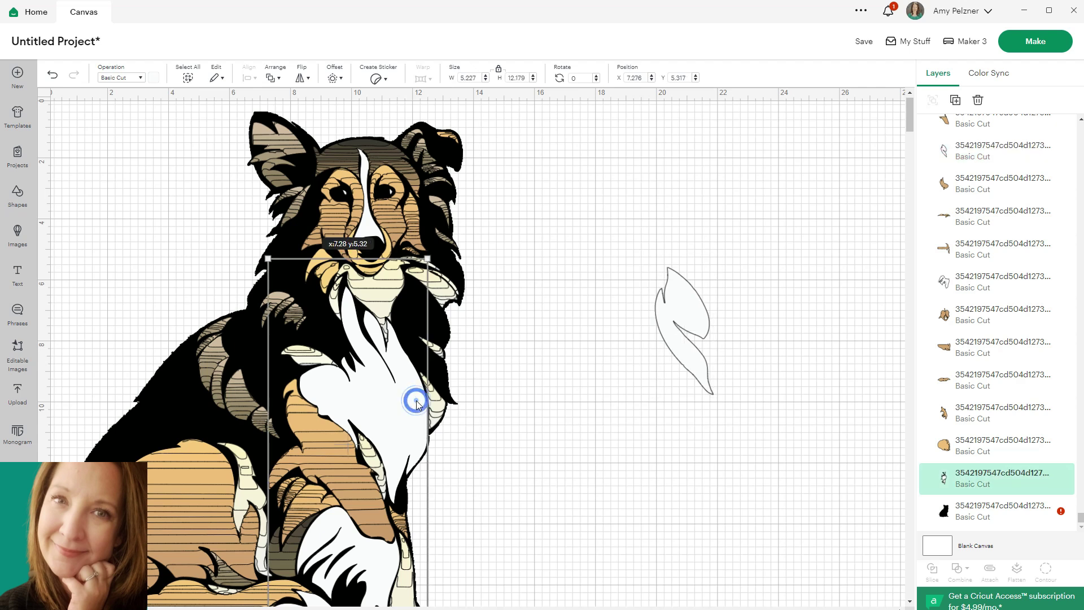
left_click_drag(416, 400, 746, 335)
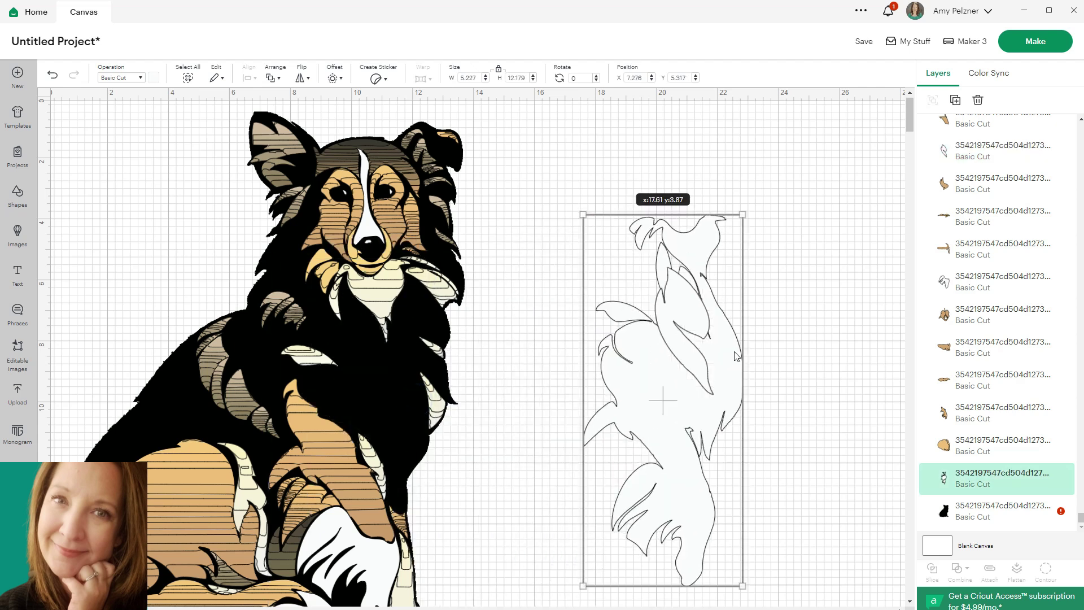
left_click(391, 564)
left_click_drag(391, 565, 679, 410)
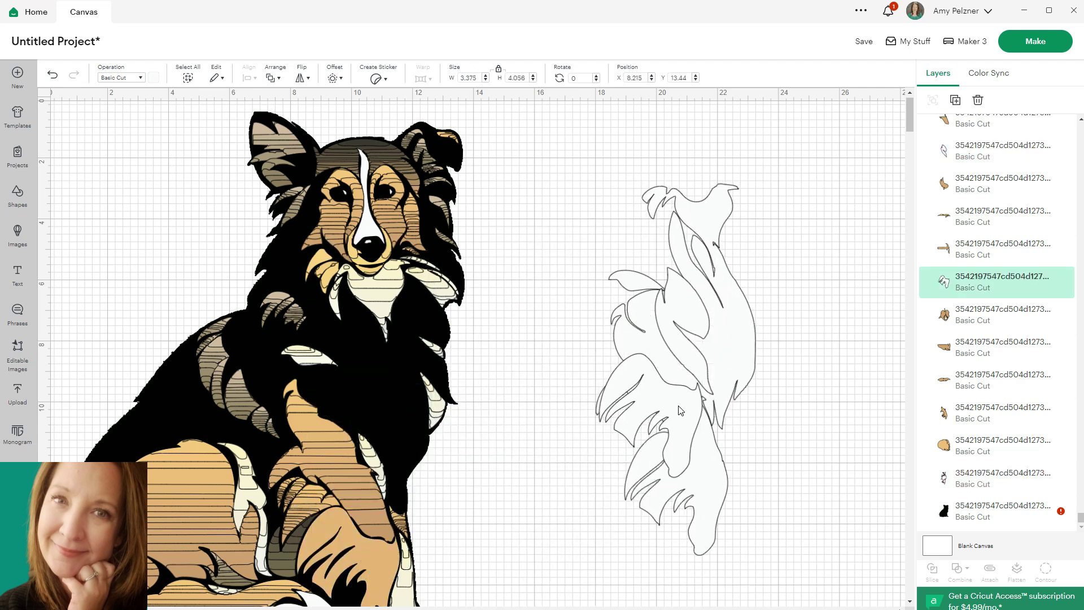
Move the large black body piece behind the white pieces at the right.
left_click(390, 408)
left_click(383, 355)
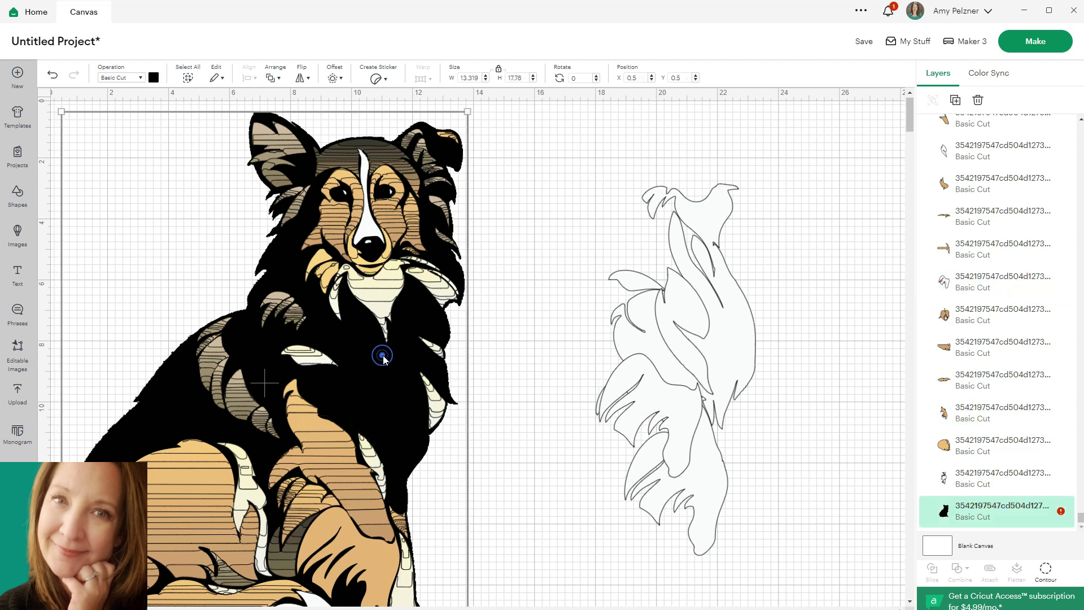
left_click_drag(383, 354, 766, 355)
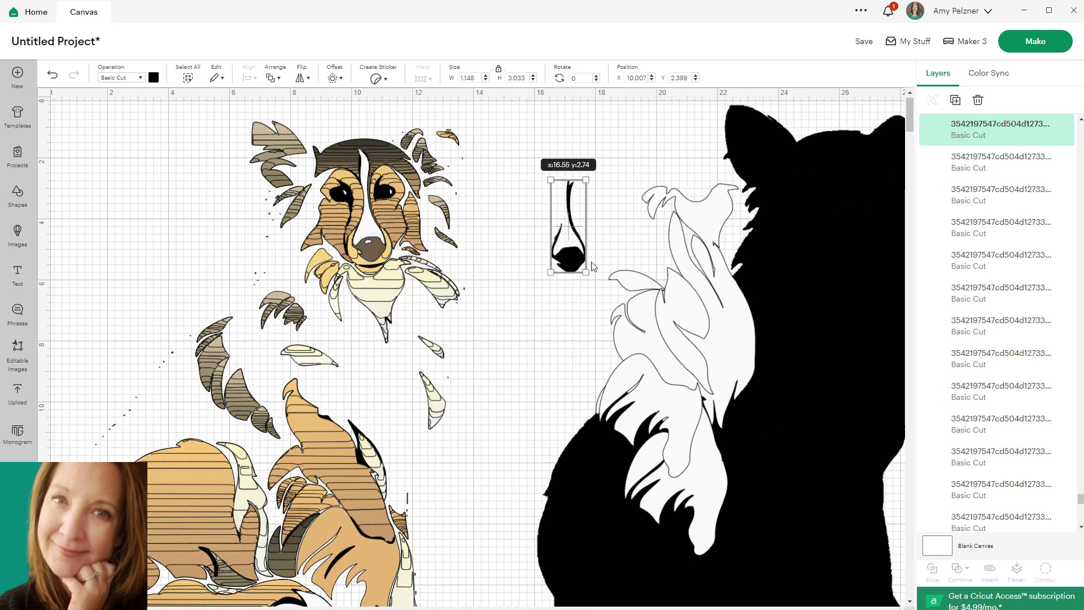
Move the black nose, white blaze and tan face piece onto the right dog and hide one layer.
left_click_drag(373, 250, 624, 260)
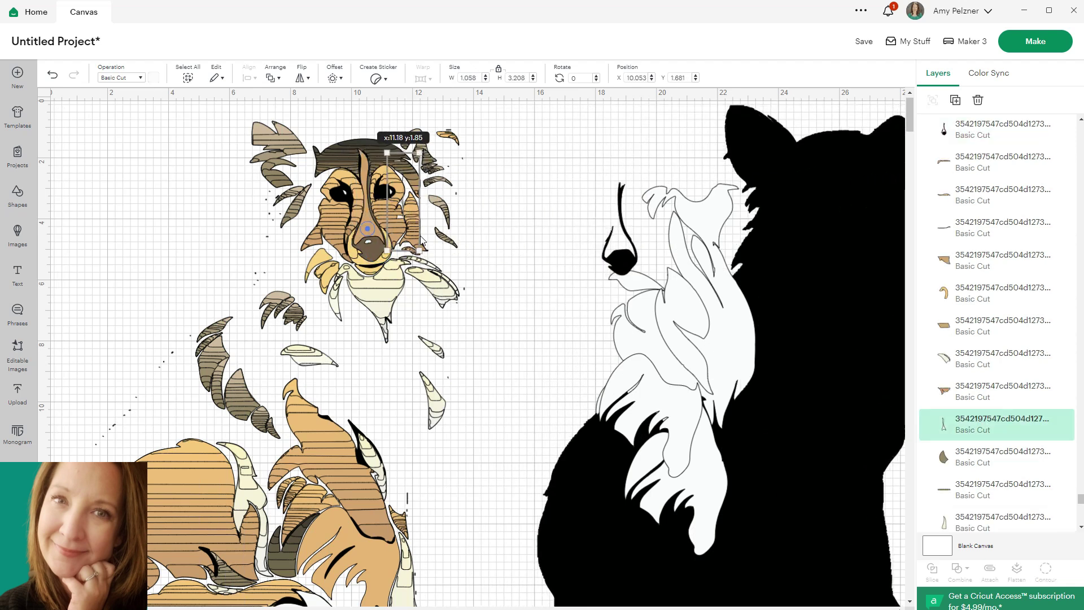
left_click_drag(370, 236, 636, 234)
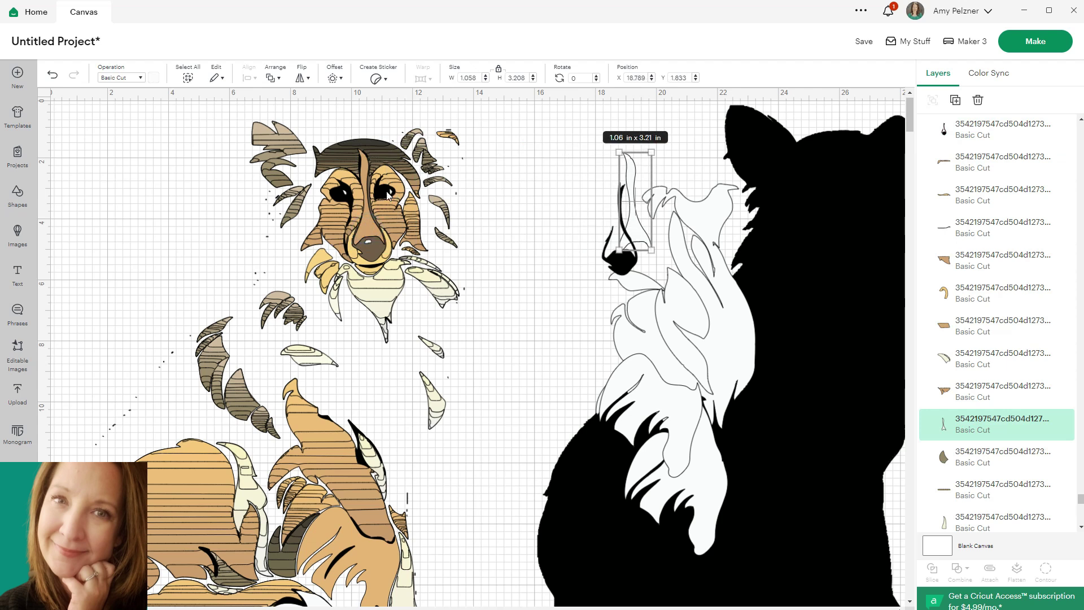
left_click_drag(387, 195, 624, 197)
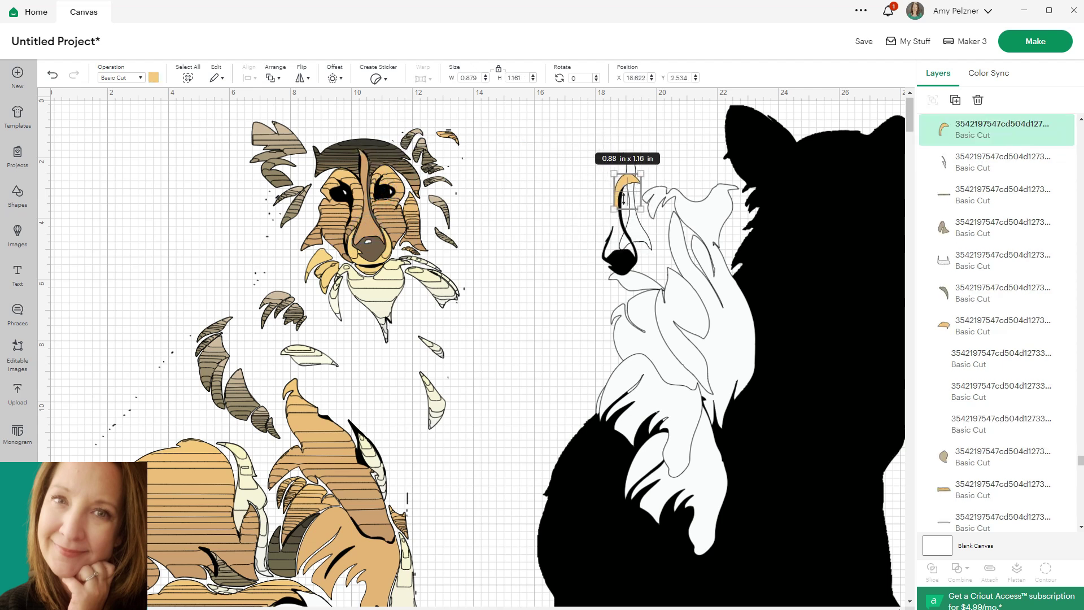
left_click(387, 194)
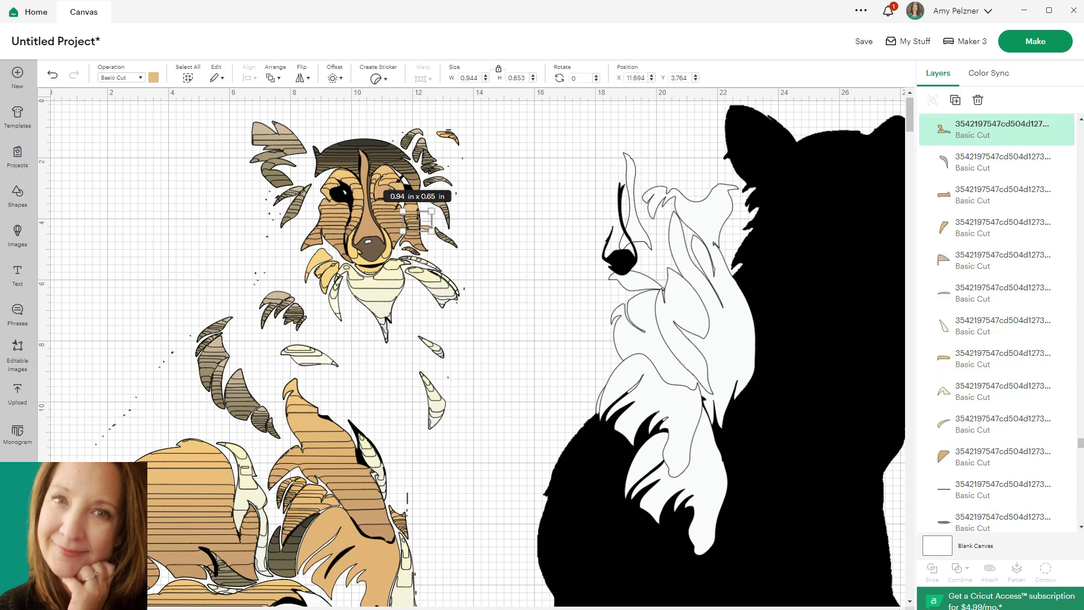
left_click(1047, 515)
scroll(473, 481, "down", 3)
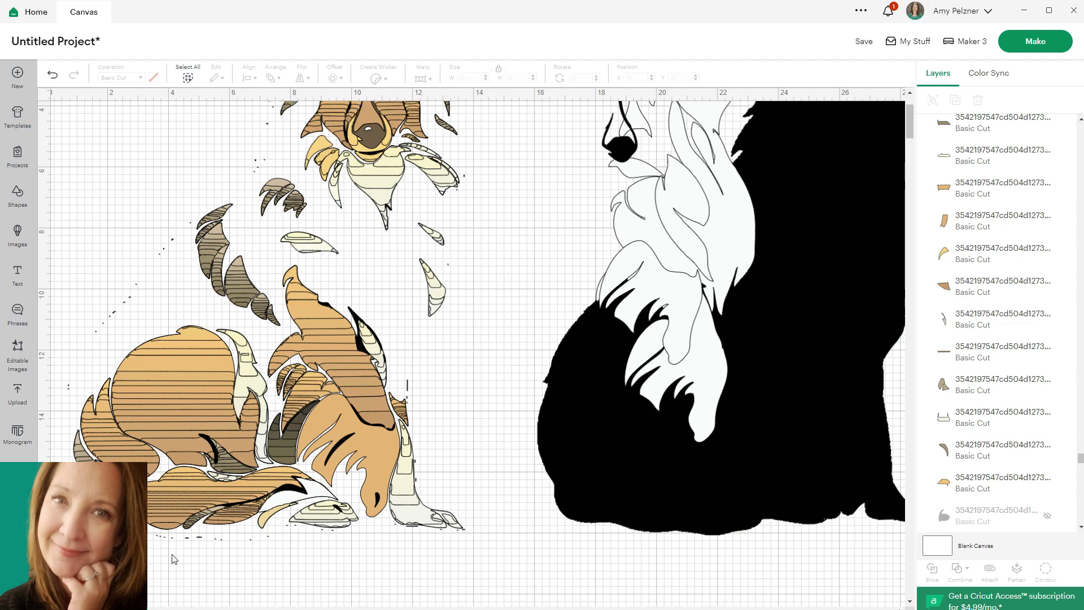
Nudge stray tiny line pieces, then marquee-select the leftover left-hand pieces.
left_click(105, 534)
left_click_drag(106, 534, 120, 538)
left_click(163, 258)
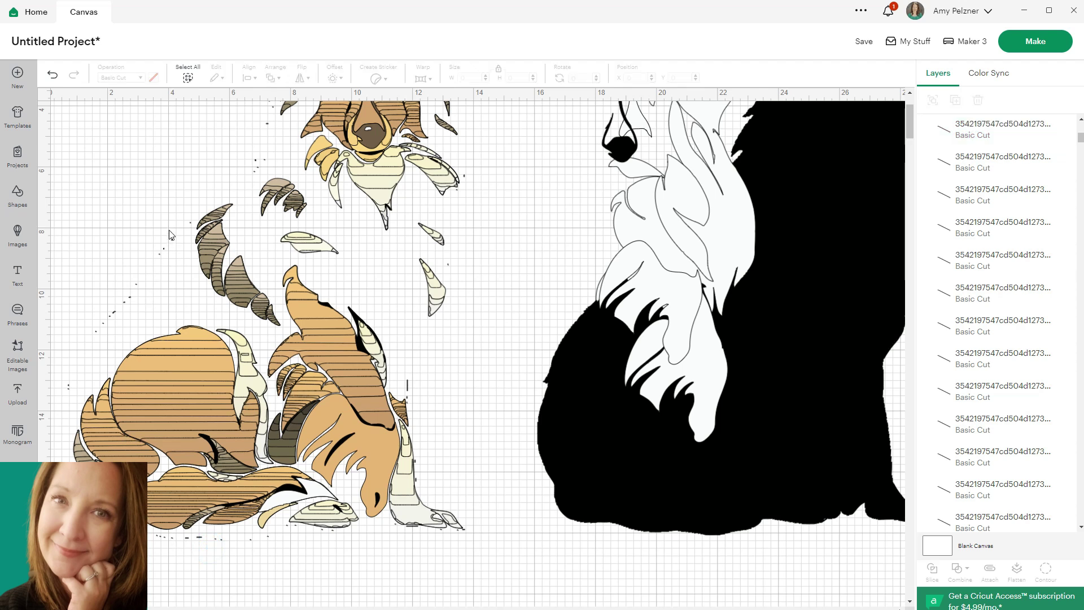
left_click(70, 388)
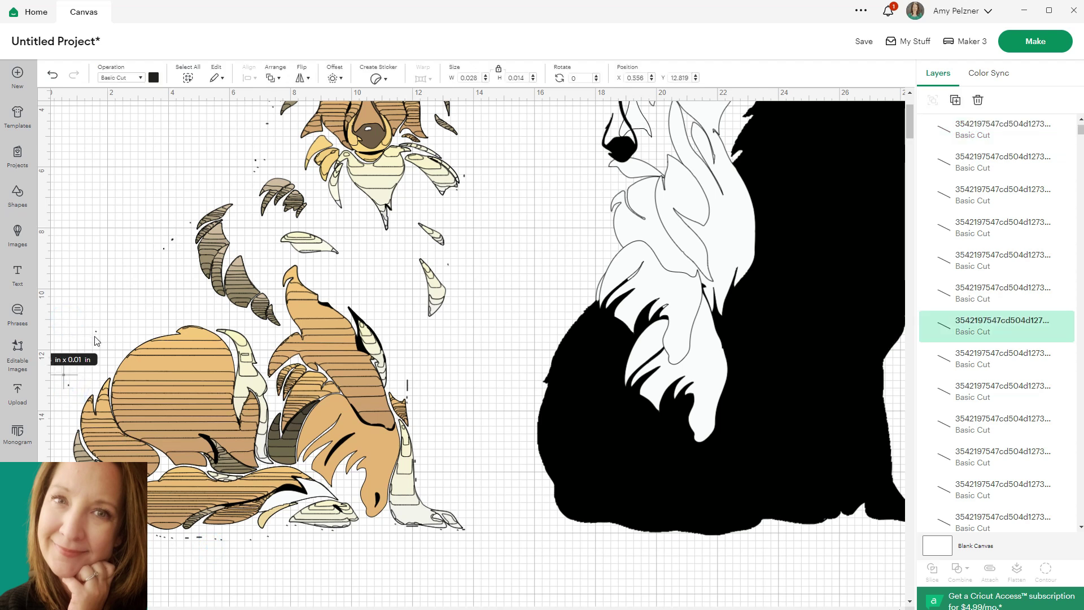
left_click(95, 340)
scroll(190, 238, "up", 3)
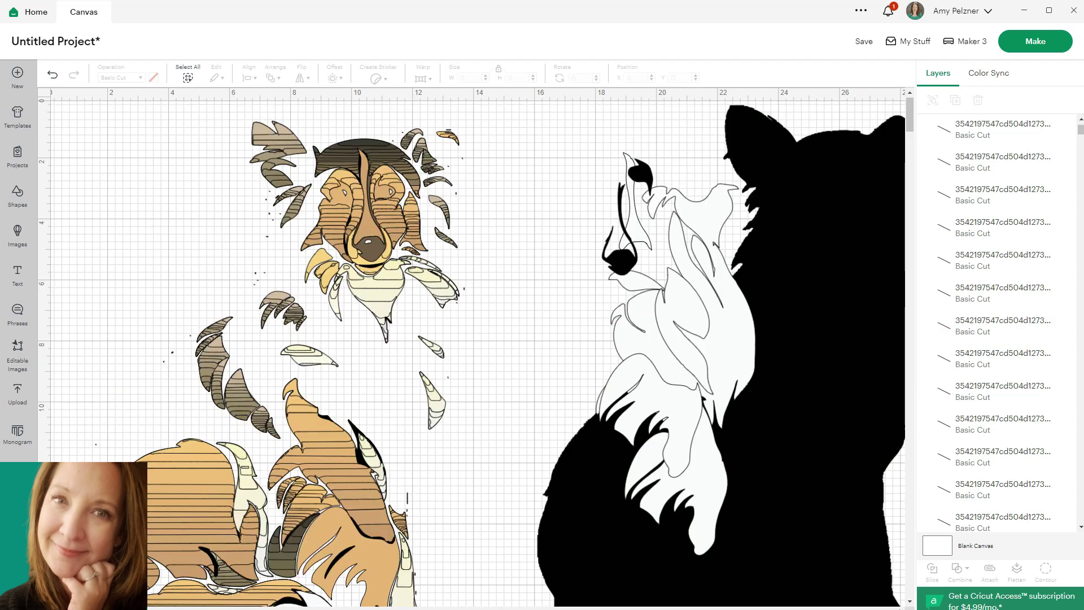
scroll(319, 516, "down", 2)
mouse_move(335, 509)
left_mouse_down()
mouse_move(92, 135)
mouse_move(34, 101)
left_mouse_up()
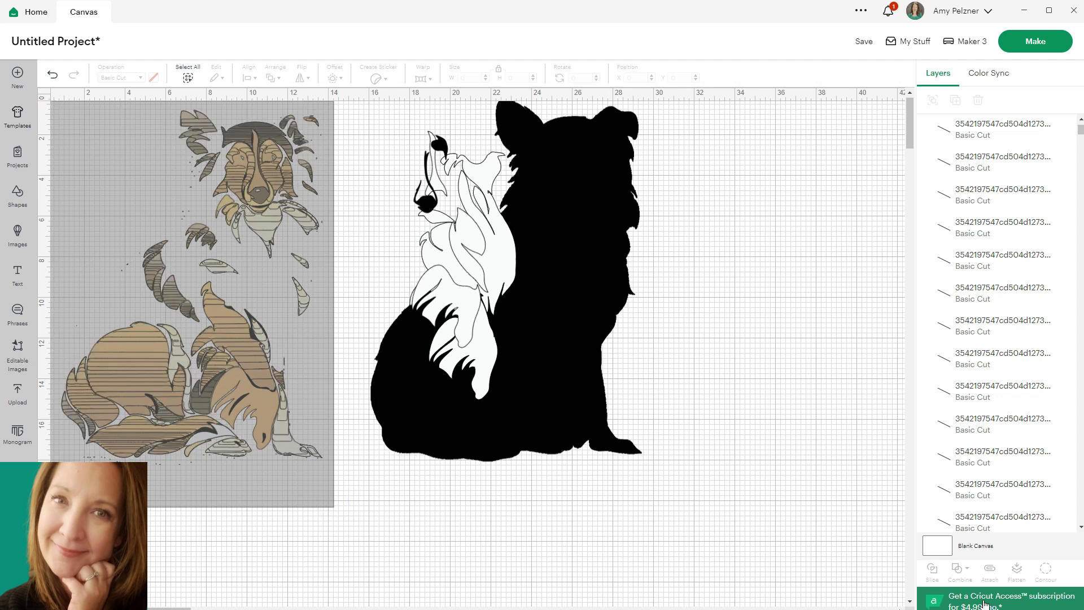
Unite the selected tan and brown pieces, then merge them into a single layer.
left_click_drag(985, 604, 985, 603)
left_click(961, 570)
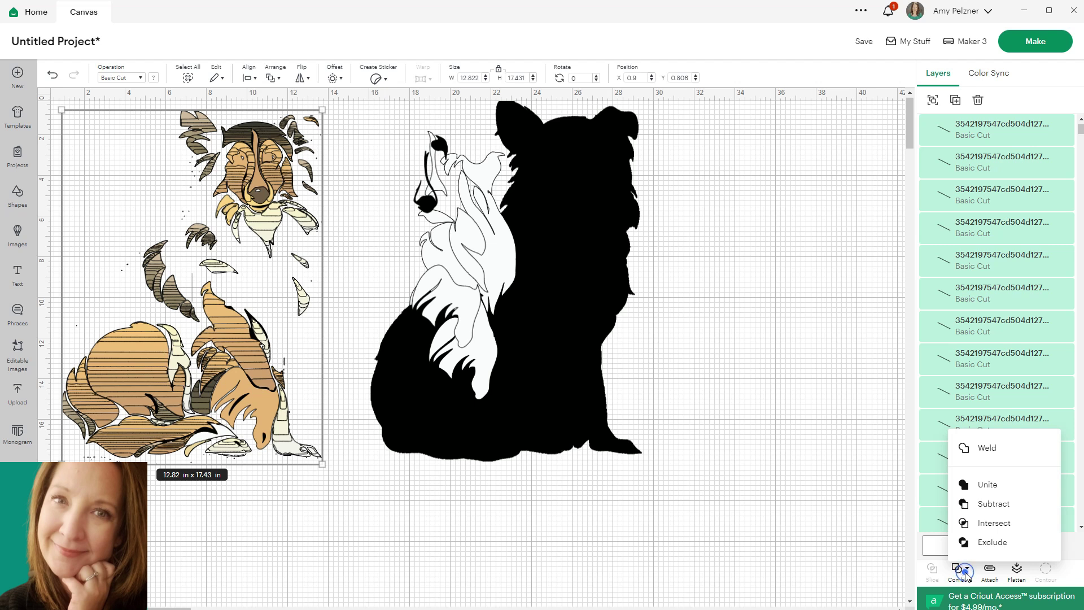
left_click(988, 494)
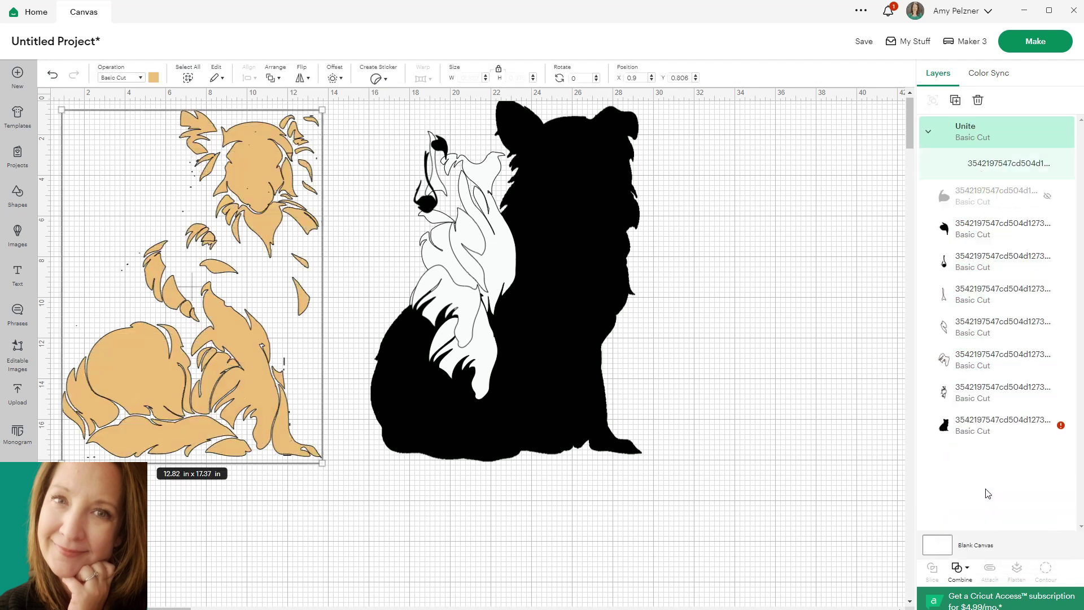
left_click(960, 570)
left_click(987, 543)
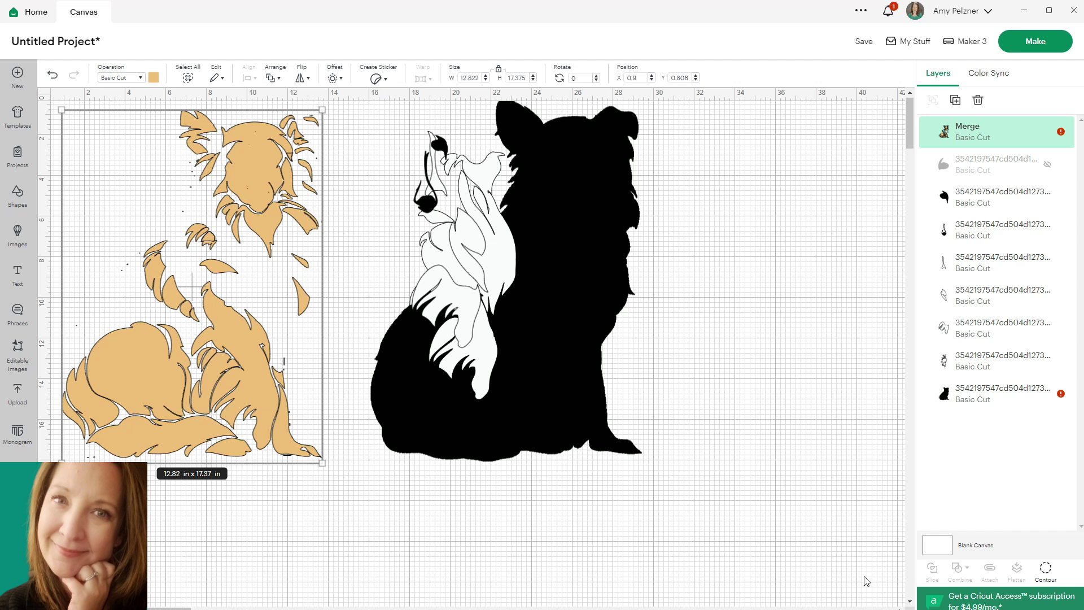
In Hide Contour, hide all contours then re-enable the head, leaves, chin, body, tail and tufts.
left_click(1047, 570)
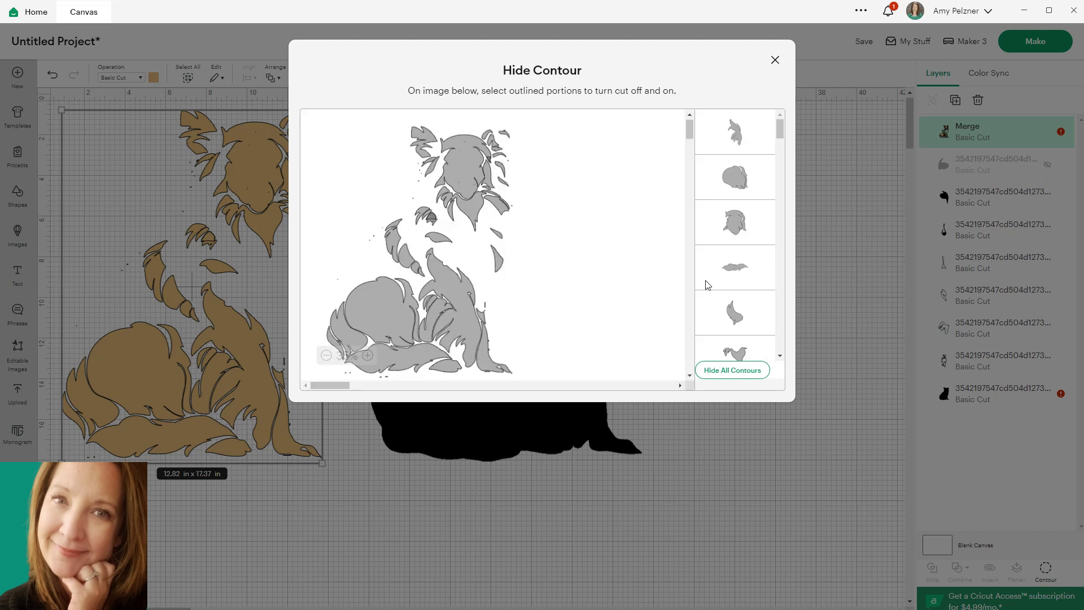
left_click(730, 371)
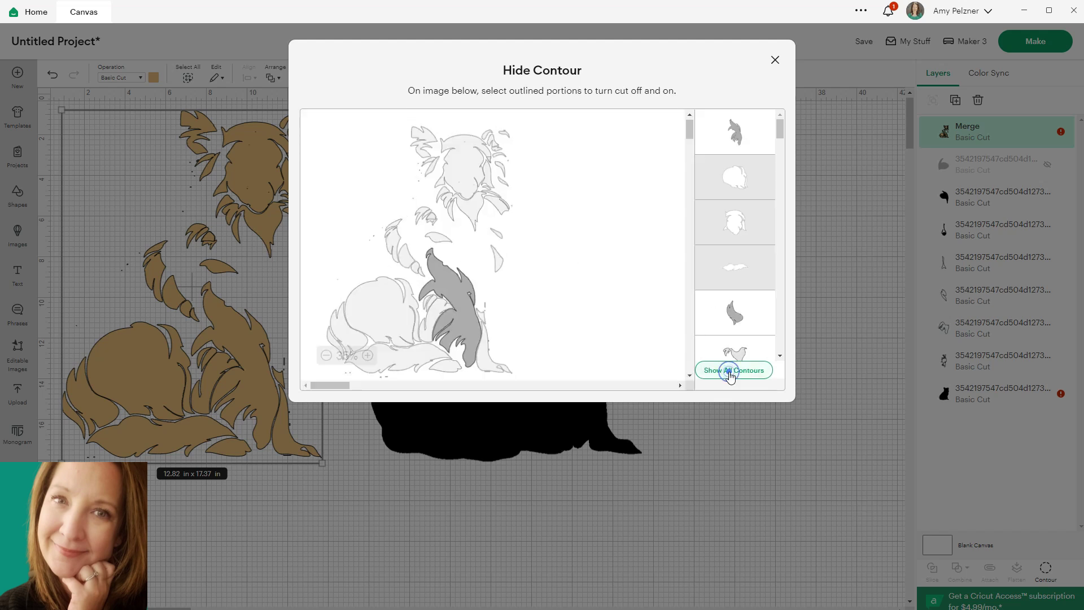
left_click(386, 328)
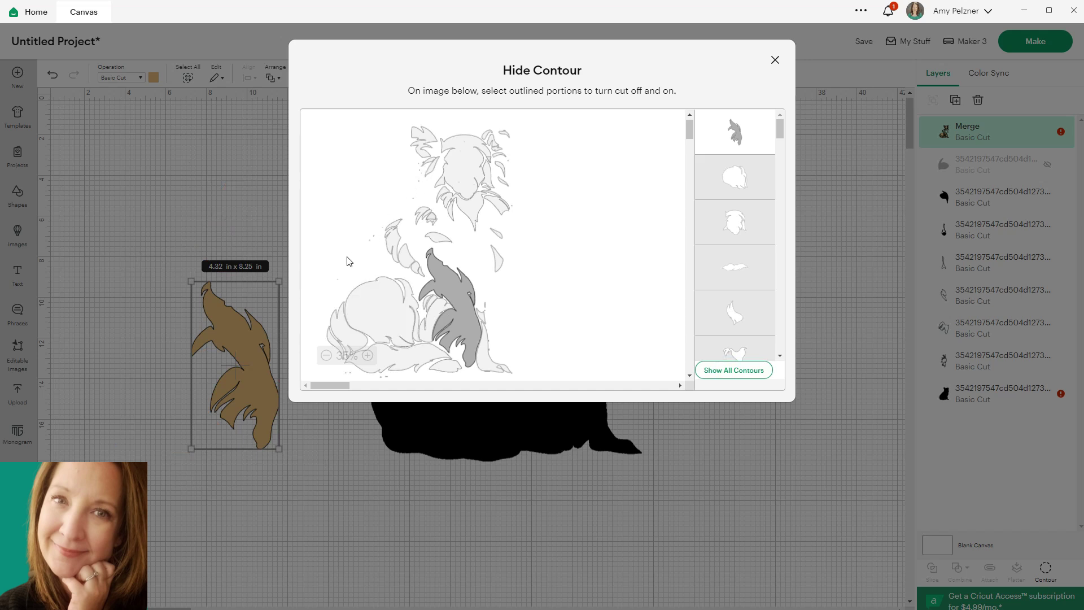
left_click(462, 164)
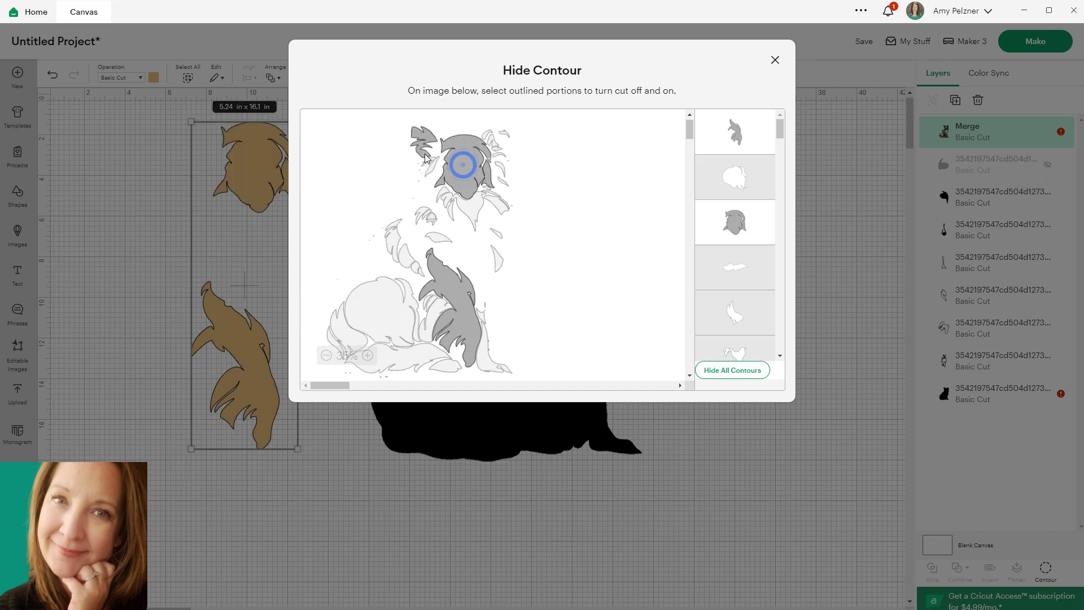
left_click(424, 135)
left_click(431, 167)
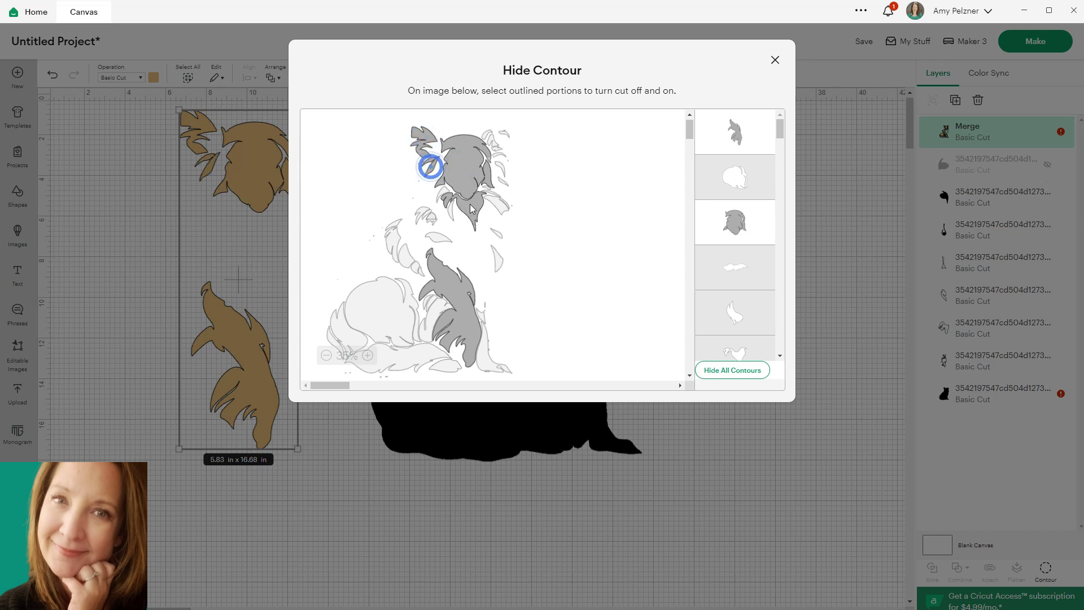
left_click(472, 207)
left_click(387, 297)
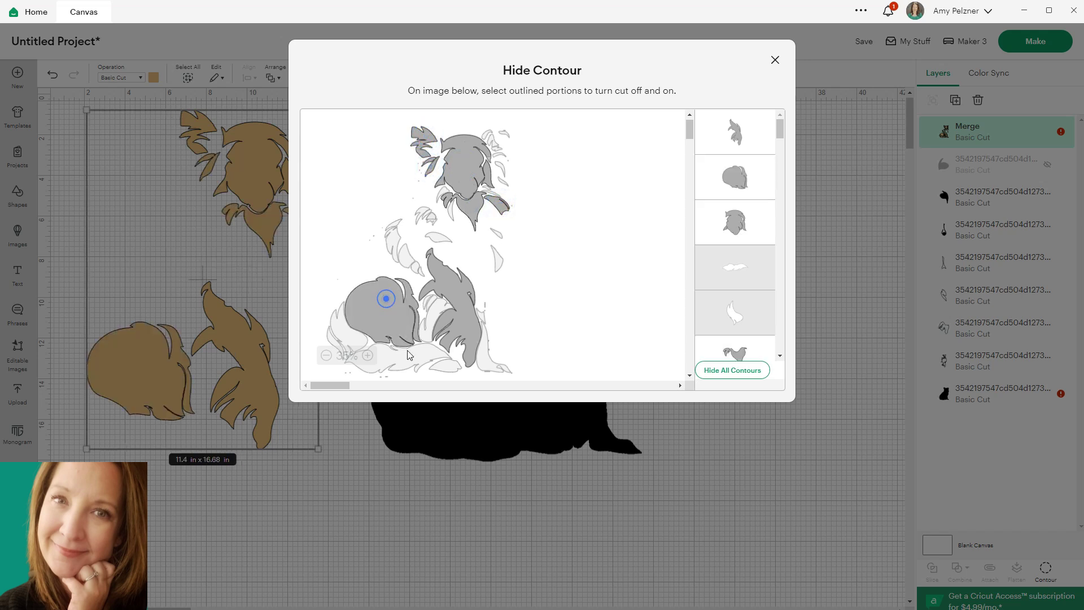
left_click(413, 357)
left_click(346, 339)
left_click(329, 335)
Re-enable the leg, feather and edge contours, leaving a small ear feather hidden.
left_click(439, 368)
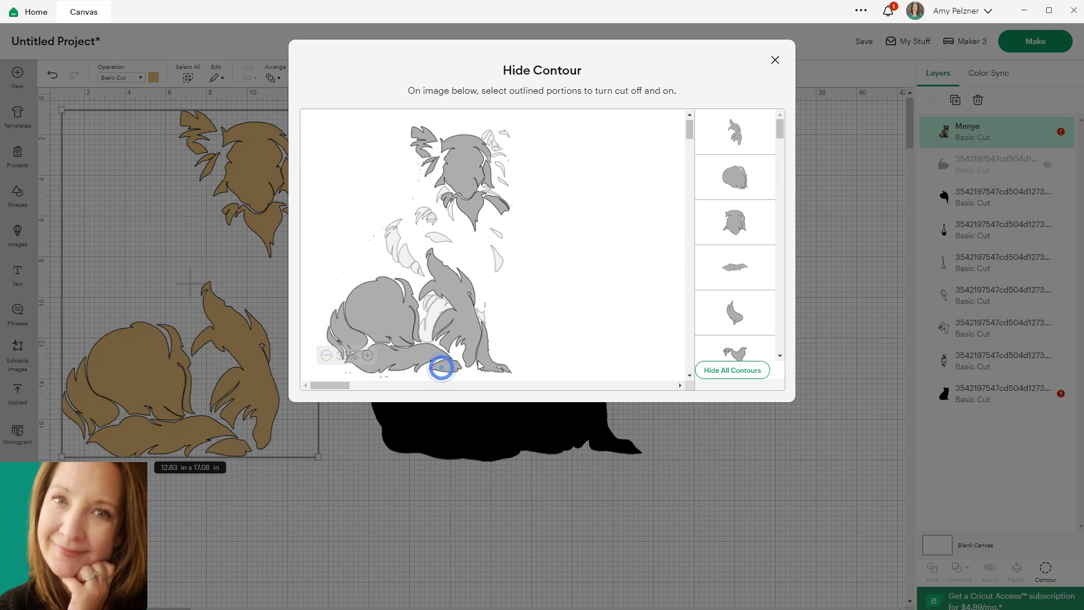
left_click(479, 360)
left_click(424, 329)
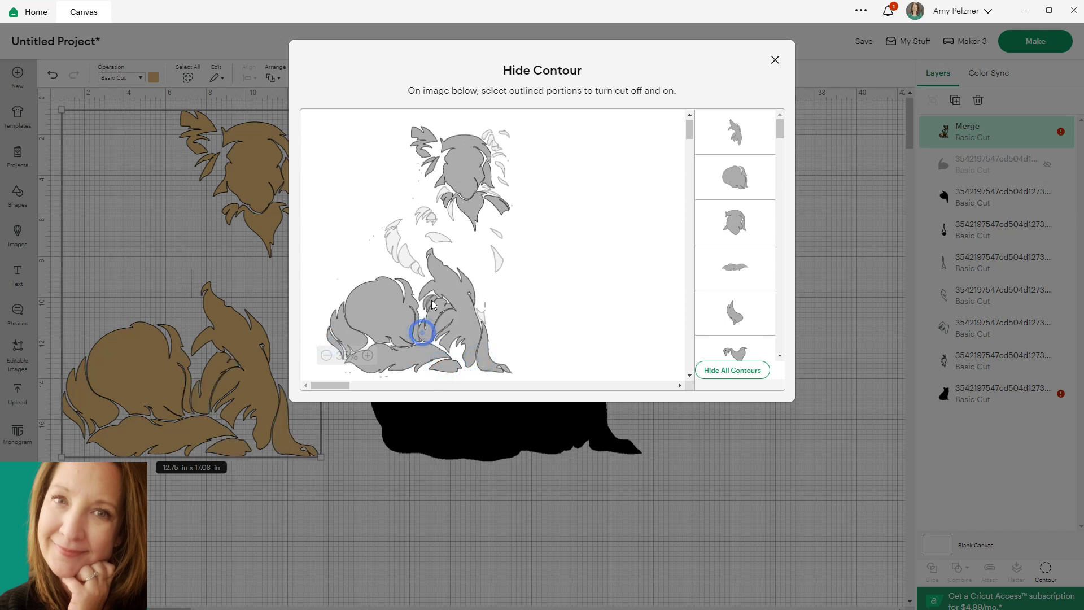
left_click(429, 304)
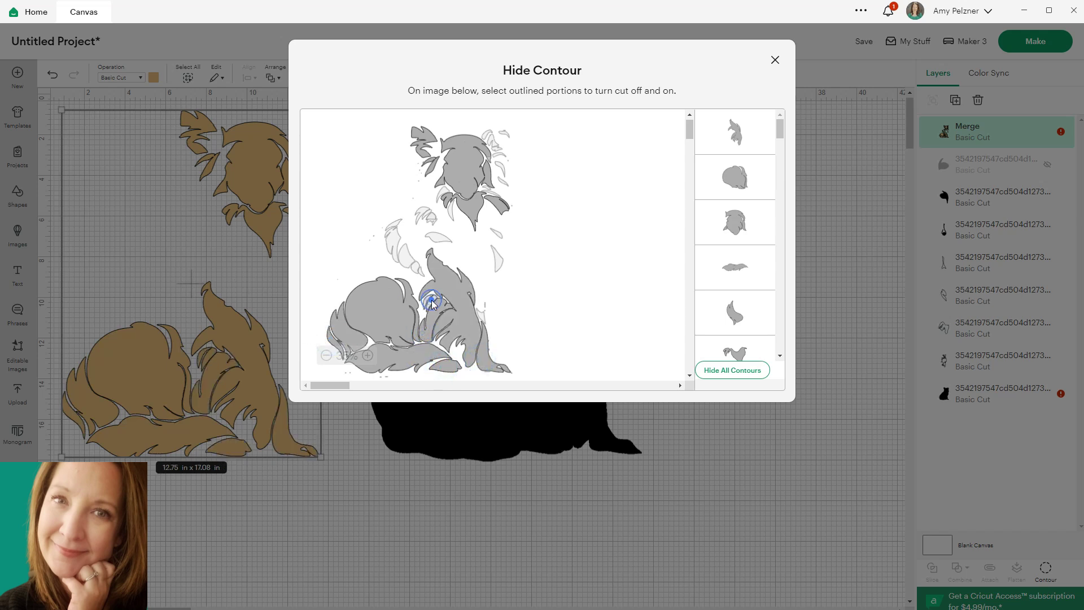
left_click(404, 254)
left_click(386, 238)
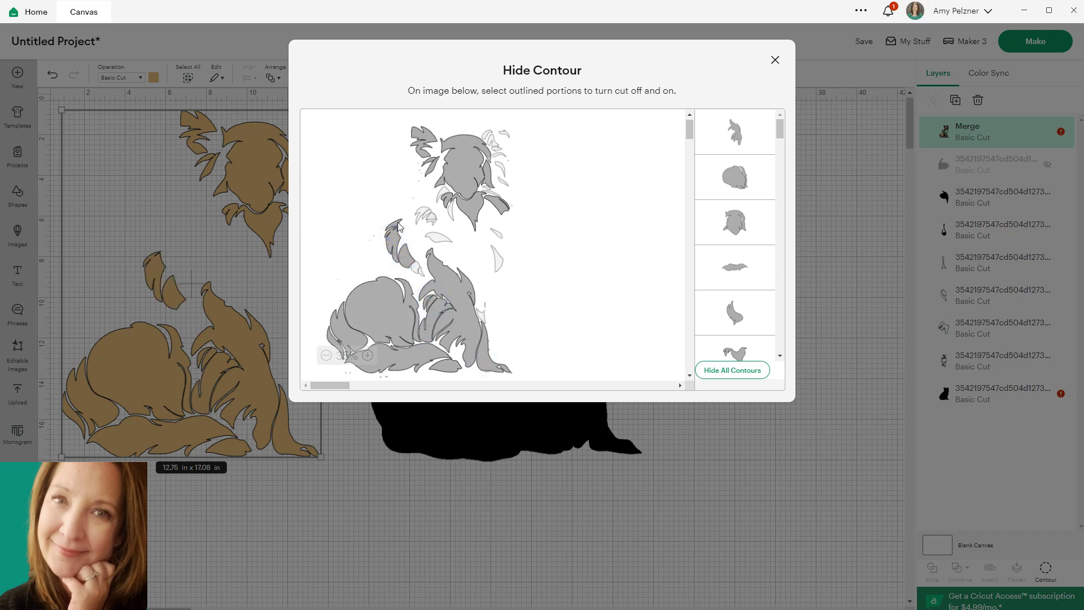
left_click(397, 222)
left_click(409, 266)
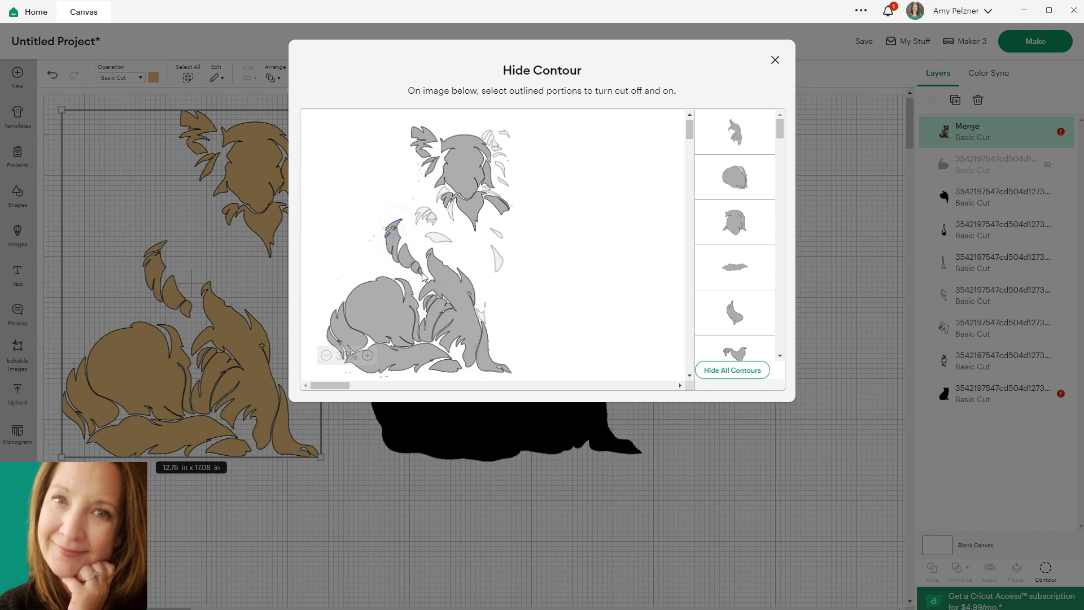
left_click(441, 243)
left_click(428, 216)
left_click(443, 189)
left_click(449, 210)
left_click(499, 256)
left_click(499, 236)
left_click(502, 136)
left_click(433, 220)
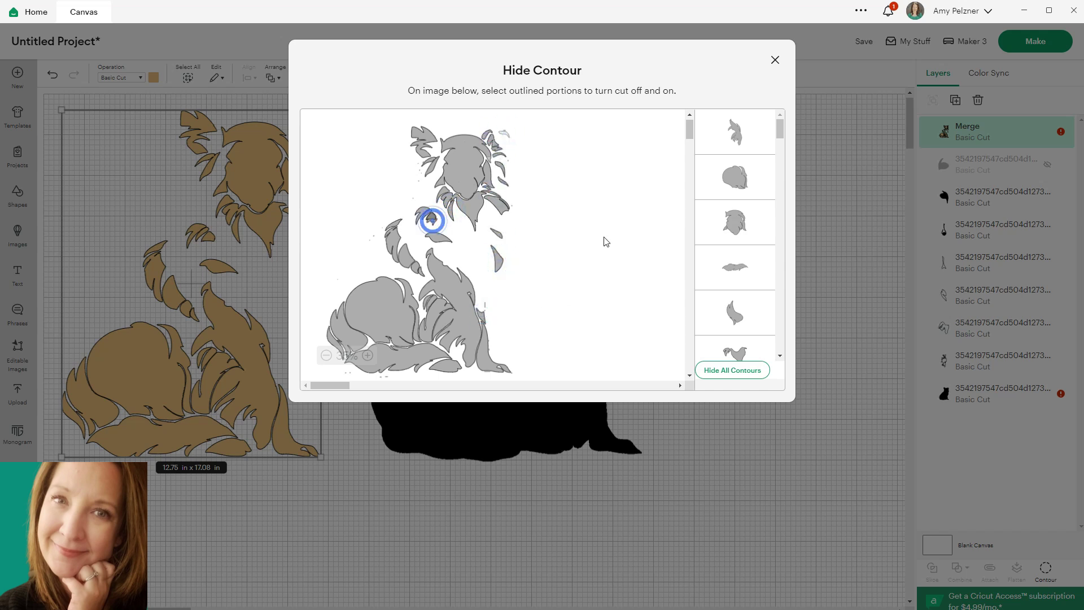
left_click(505, 135)
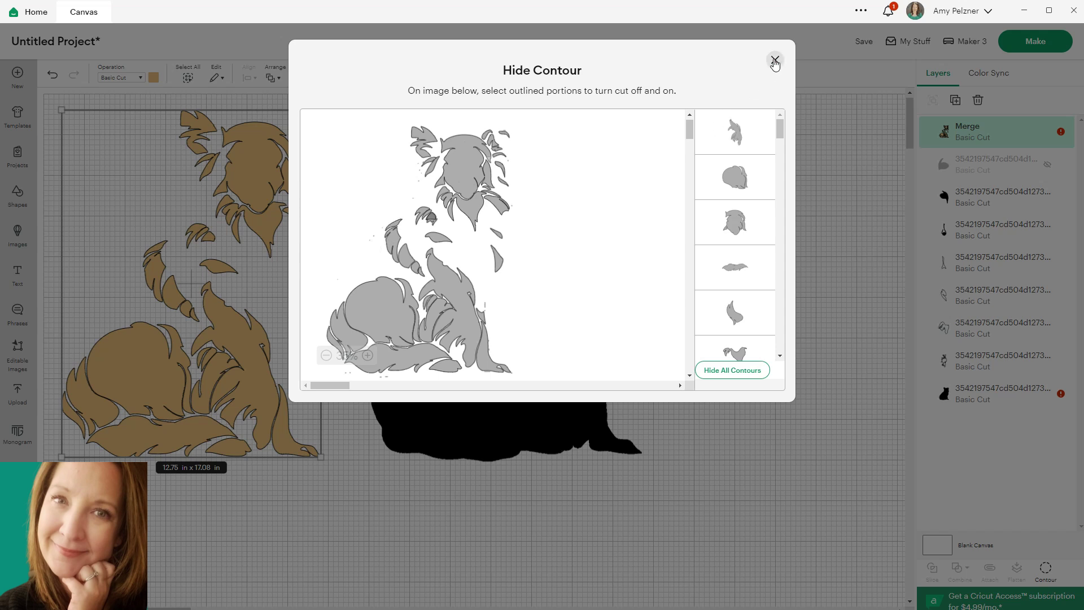
Close the Hide Contour window and select the tan fur layer on the canvas.
left_click(775, 60)
left_click(262, 381)
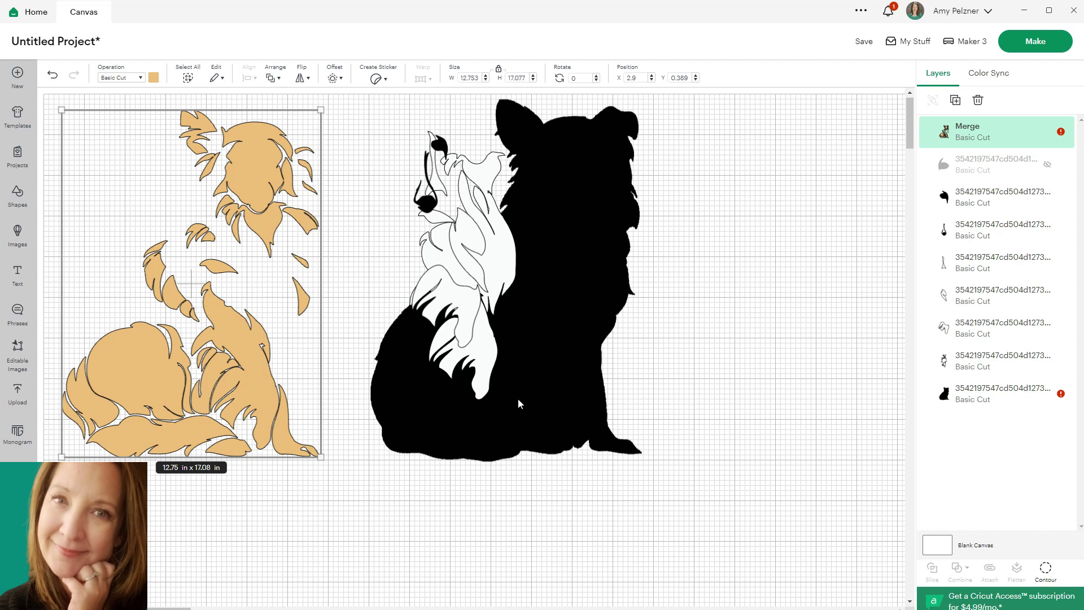
Move the black silhouette and white fur pieces onto the tan fur layer of the dog.
left_click_drag(537, 407, 263, 383)
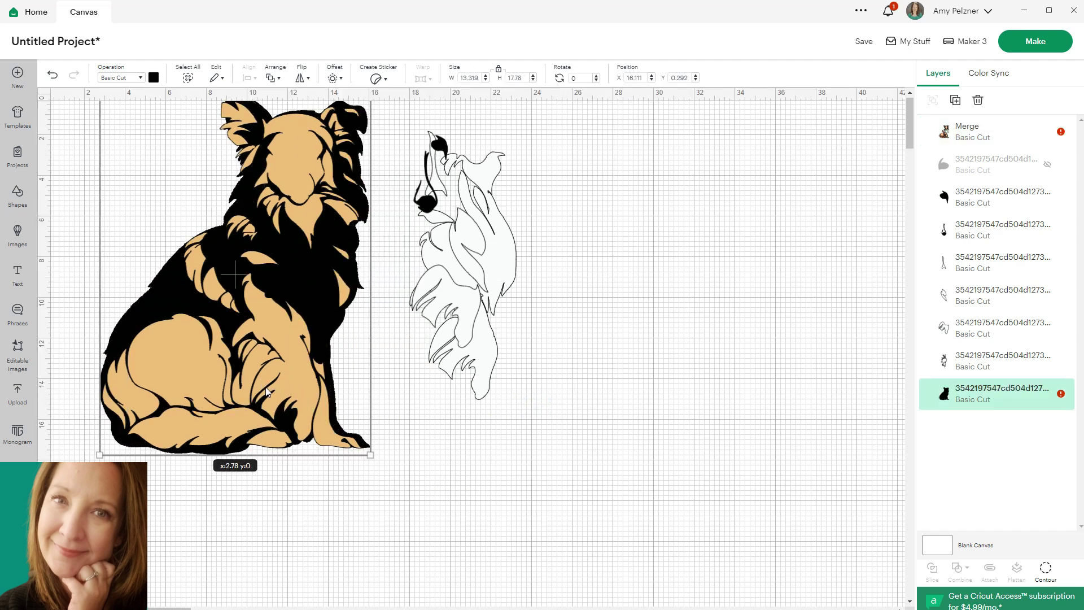
mouse_move(428, 210)
left_mouse_down()
mouse_move(299, 198)
mouse_move(416, 214)
left_mouse_up()
right_click(415, 213)
left_click(602, 293)
left_click_drag(537, 359, 387, 139)
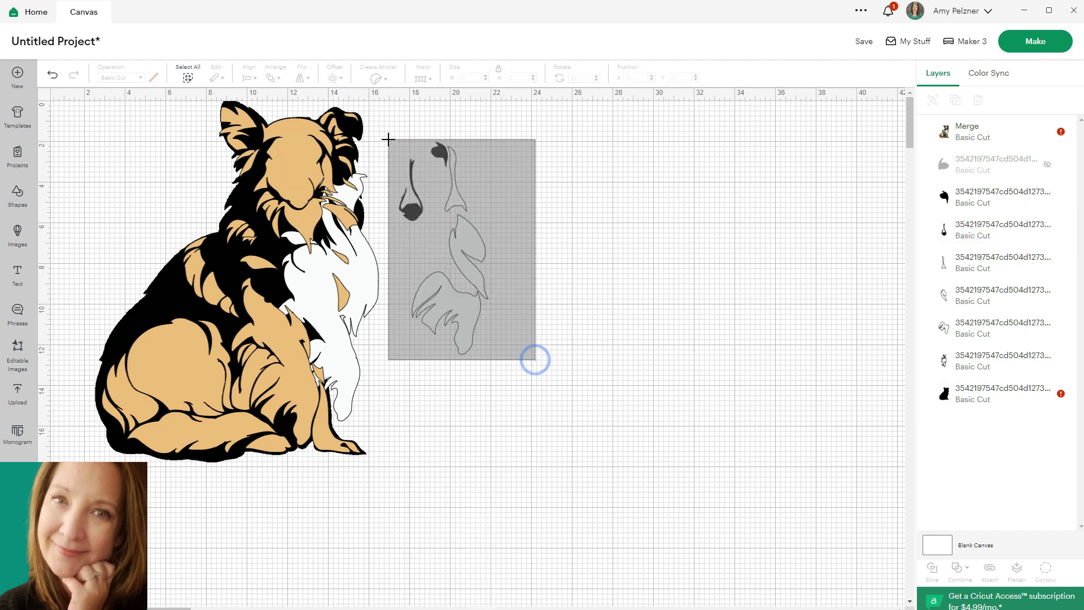
left_click(443, 231)
right_click(443, 231)
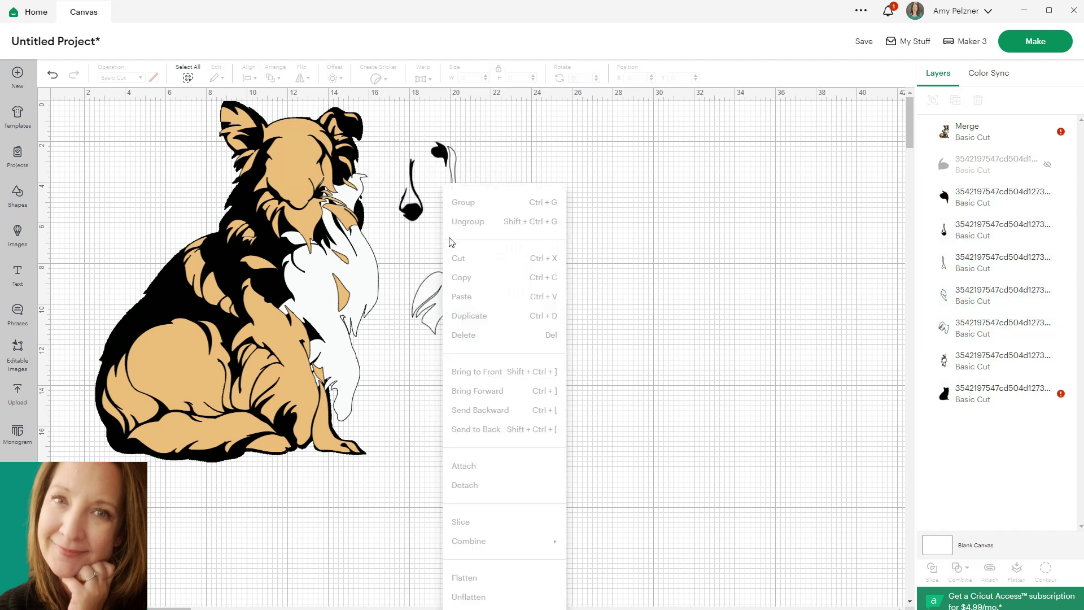
left_click(513, 165)
Reorder the white chest piece with Send Backward then Bring to Front and place it on the dog's front.
left_click_drag(378, 280, 530, 309)
right_click(532, 309)
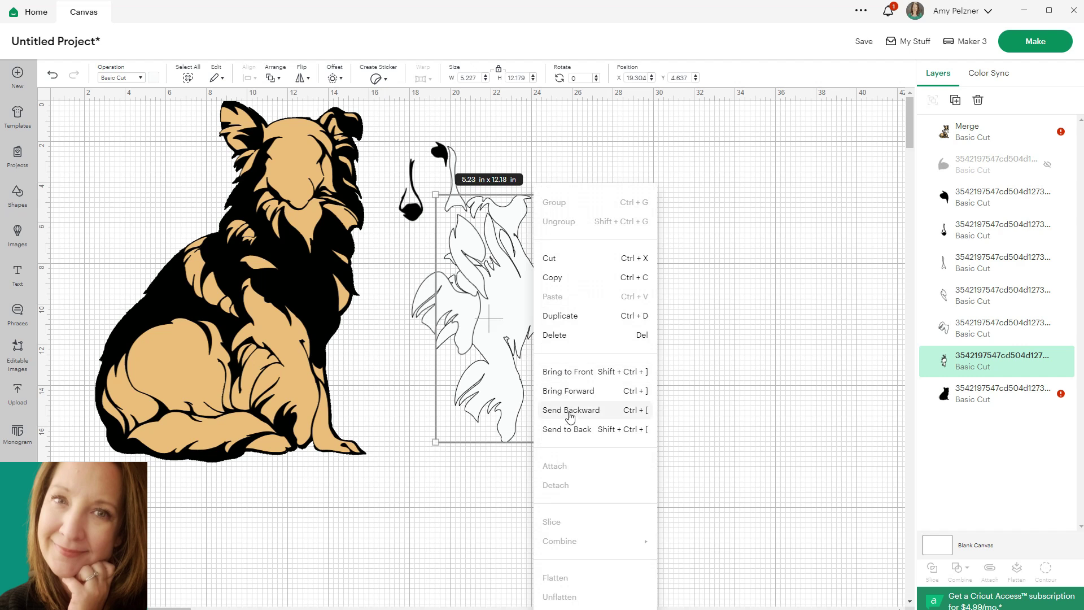
left_click(570, 391)
mouse_move(520, 321)
left_mouse_down()
mouse_move(340, 291)
mouse_move(462, 382)
left_mouse_up()
right_click(462, 381)
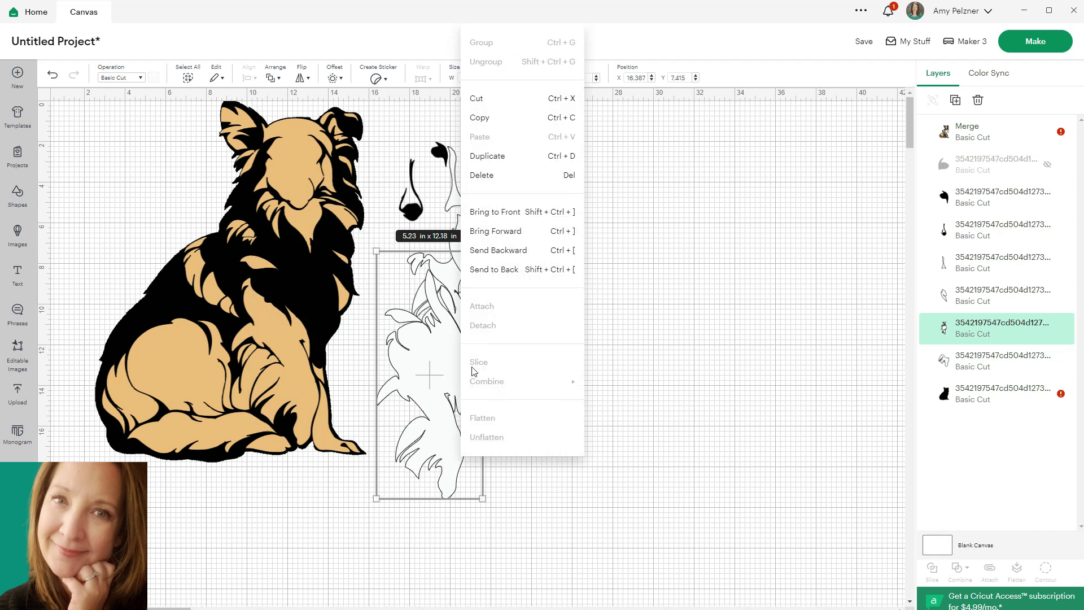
left_click(500, 212)
mouse_move(449, 380)
left_mouse_down()
mouse_move(335, 319)
mouse_move(299, 317)
mouse_move(315, 329)
left_mouse_up()
Select all of the assembled collie artwork on the canvas.
left_click(461, 322)
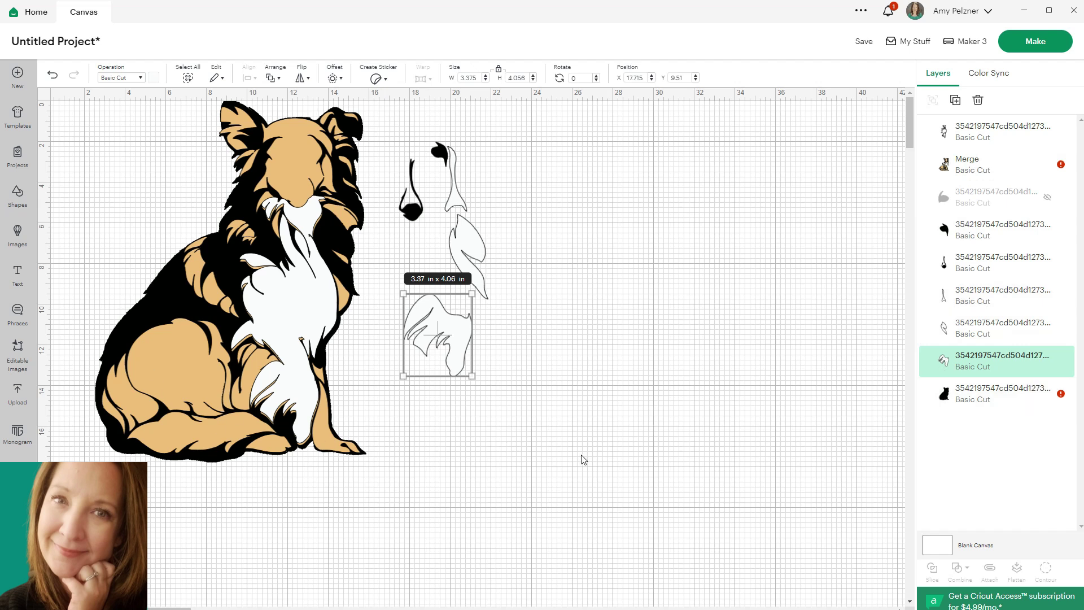
left_click_drag(504, 461, 93, 109)
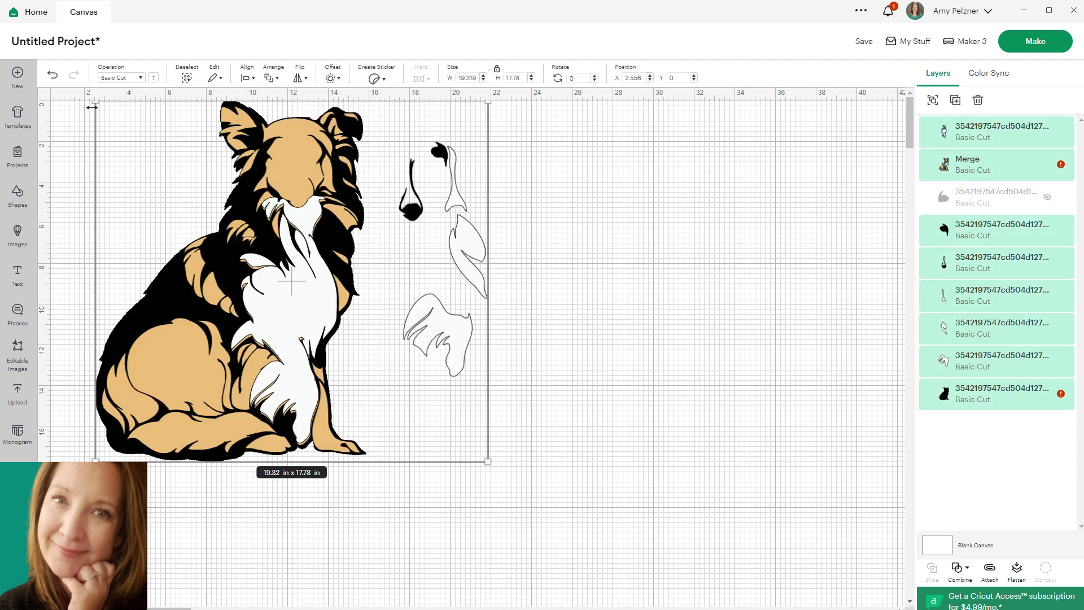
Delete the selected collie pieces and add the uploaded dog-with-hearts image to the canvas.
key("Delete")
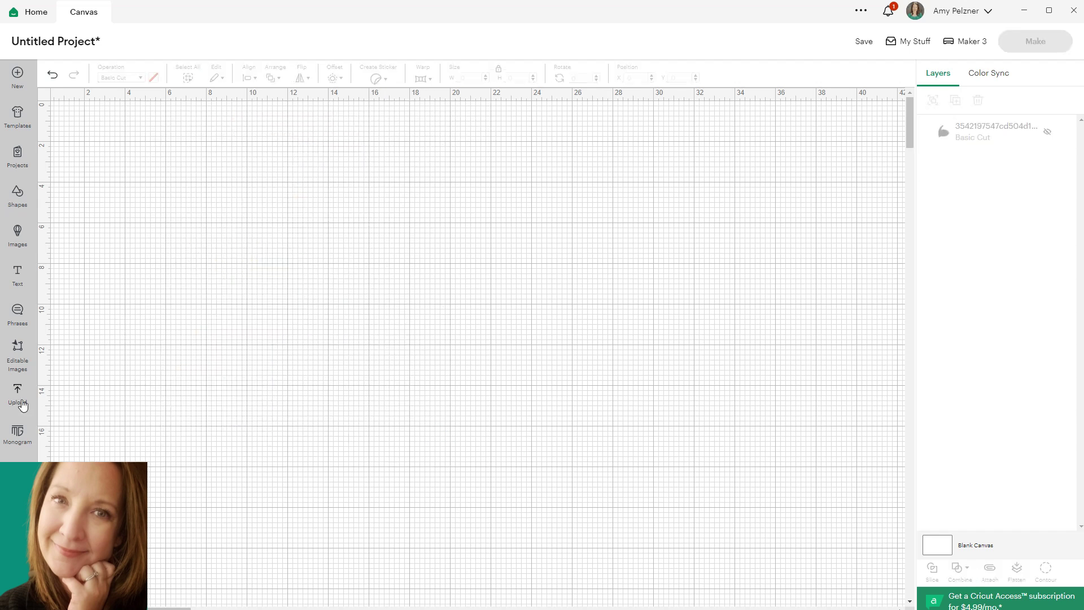
left_click(18, 394)
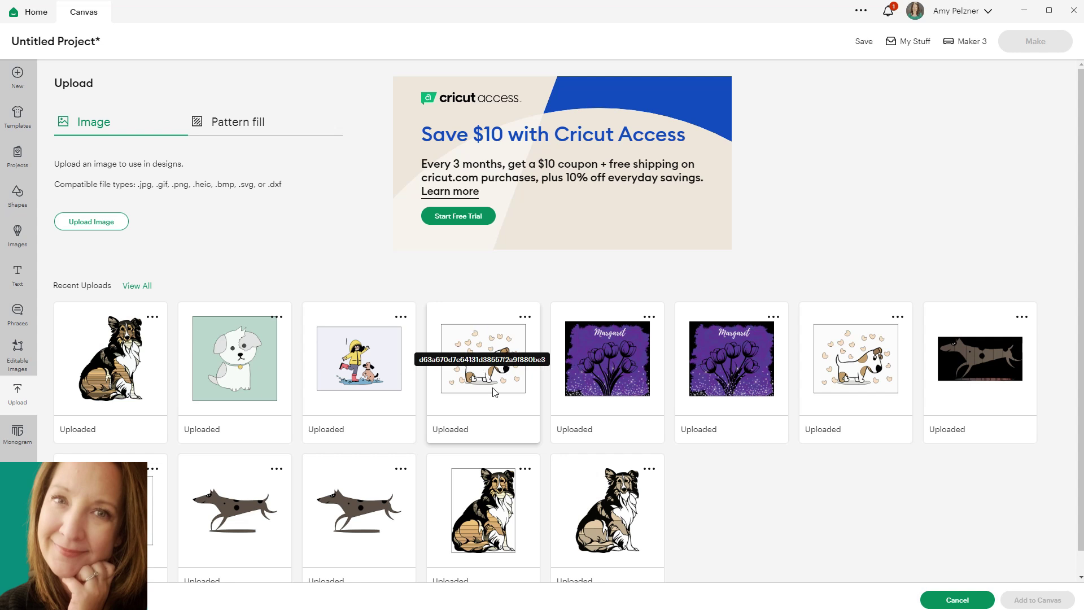
left_click(486, 338)
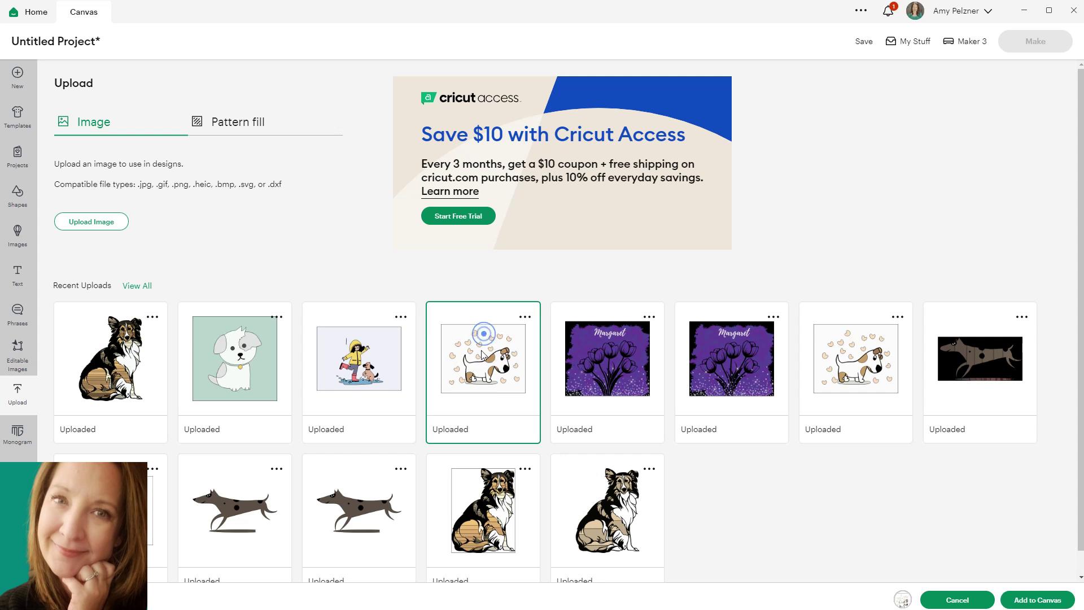
left_click(1033, 601)
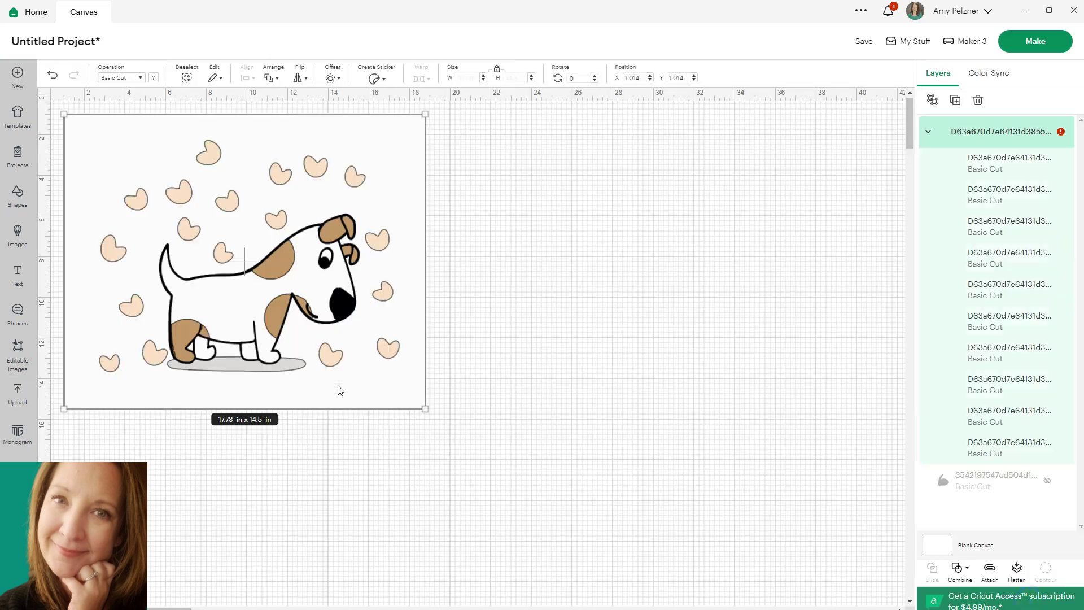
Ungroup the image, delete its white background rectangle and pull the black outline and white body apart.
mouse_move(1000, 384)
left_click(932, 100)
left_click(604, 251)
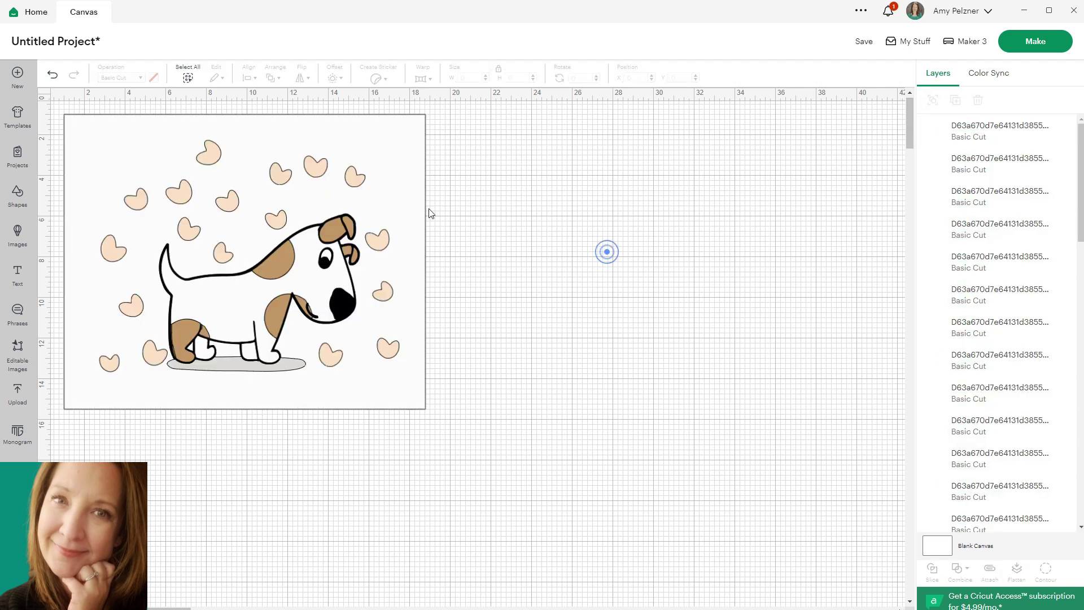
left_click_drag(406, 204, 762, 234)
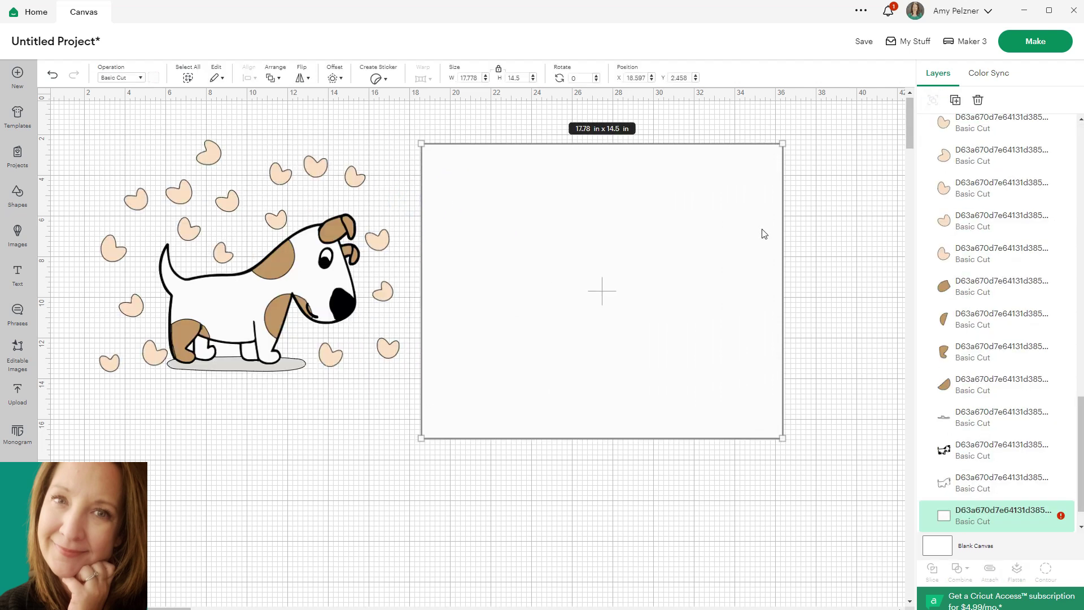
key("Delete")
left_click_drag(236, 310, 365, 307)
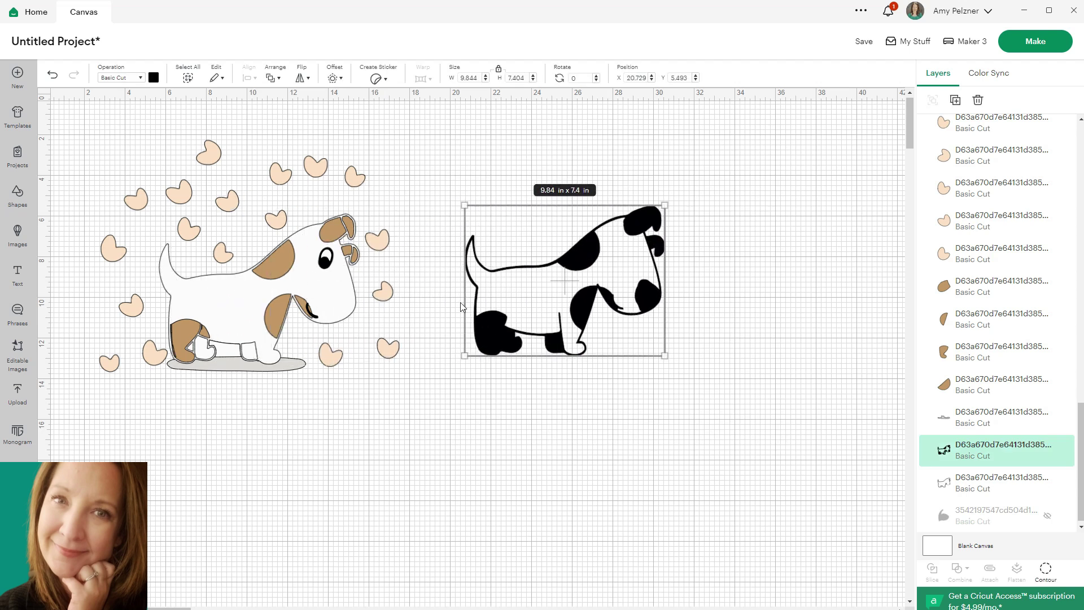
left_click_drag(242, 305, 632, 432)
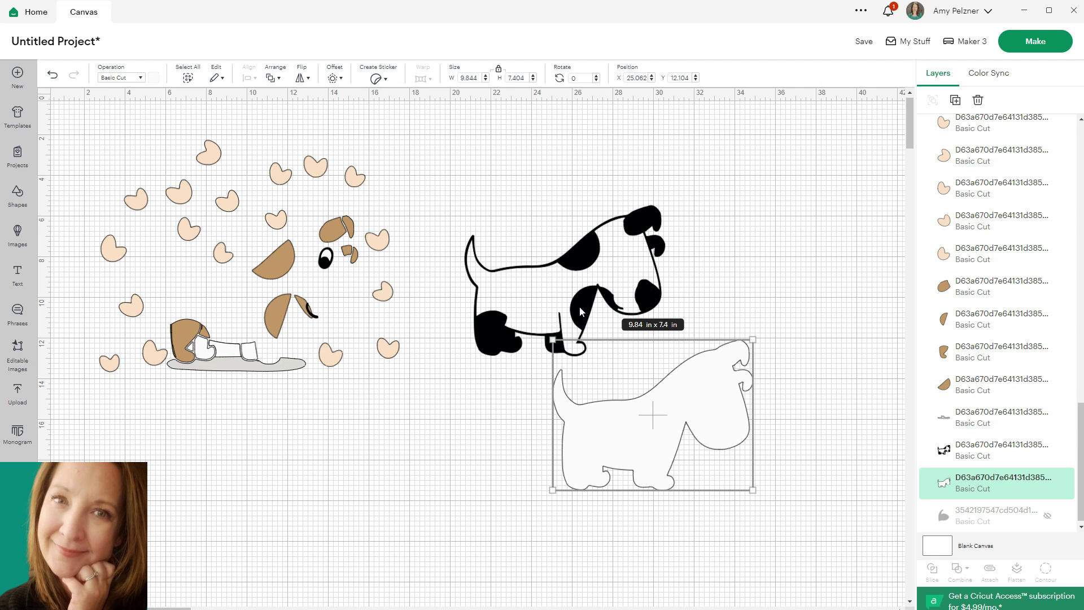
Spread the brown patch, grey shadow and small white head piece into empty canvas space.
left_click_drag(281, 316, 587, 306)
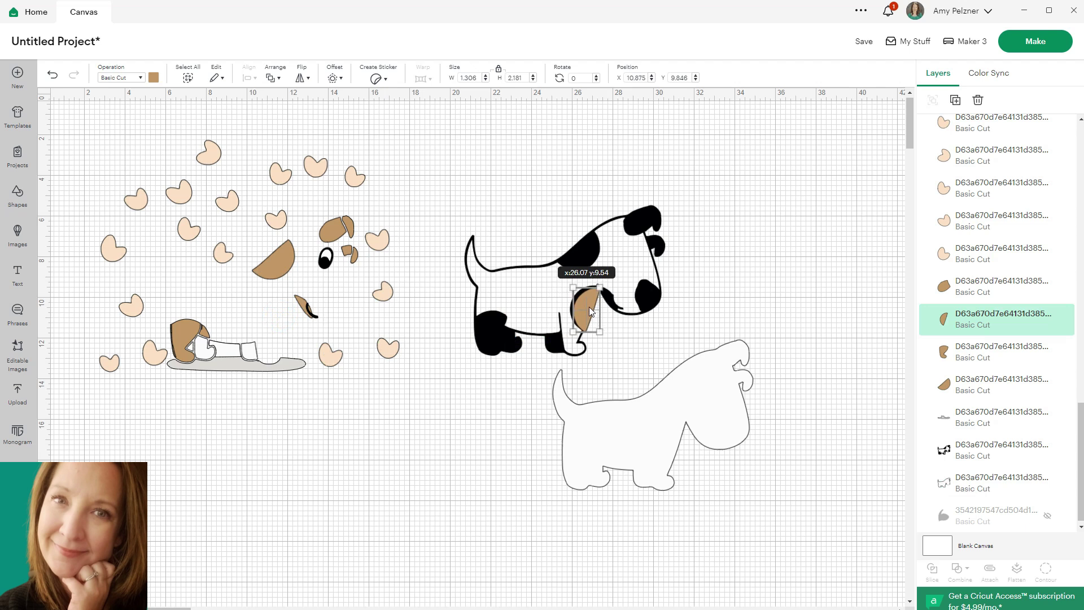
left_click_drag(586, 306, 395, 402)
left_click_drag(231, 367, 260, 410)
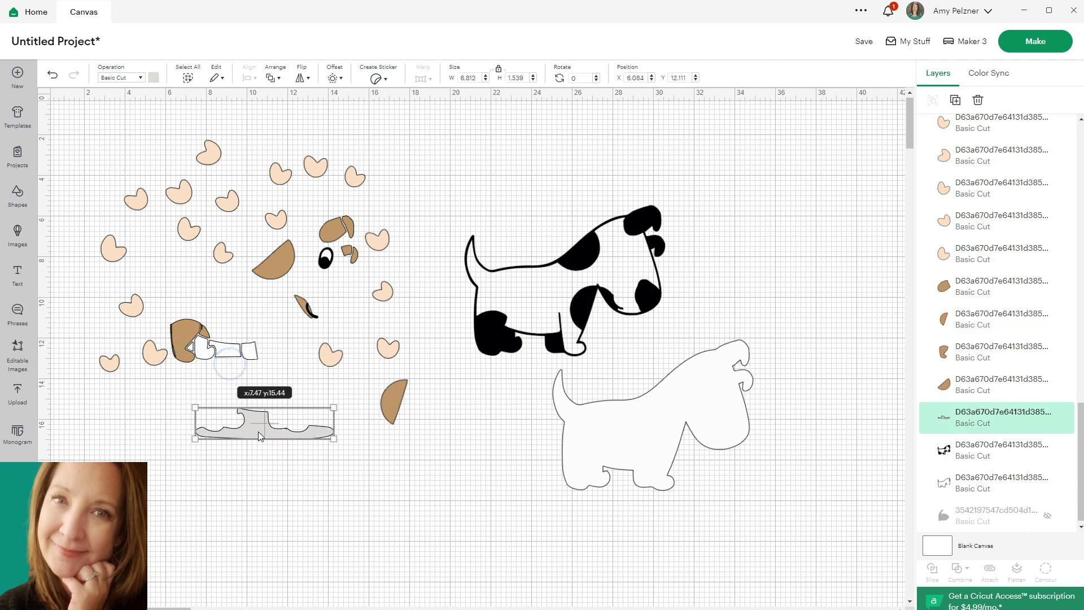
mouse_move(235, 356)
left_mouse_down()
mouse_move(251, 347)
mouse_move(182, 396)
left_mouse_up()
left_click(168, 322)
Delete the thin stray pieces, then select and delete every remaining piece on the canvas.
left_click_drag(173, 341, 120, 382)
left_click(198, 318)
left_click(166, 333)
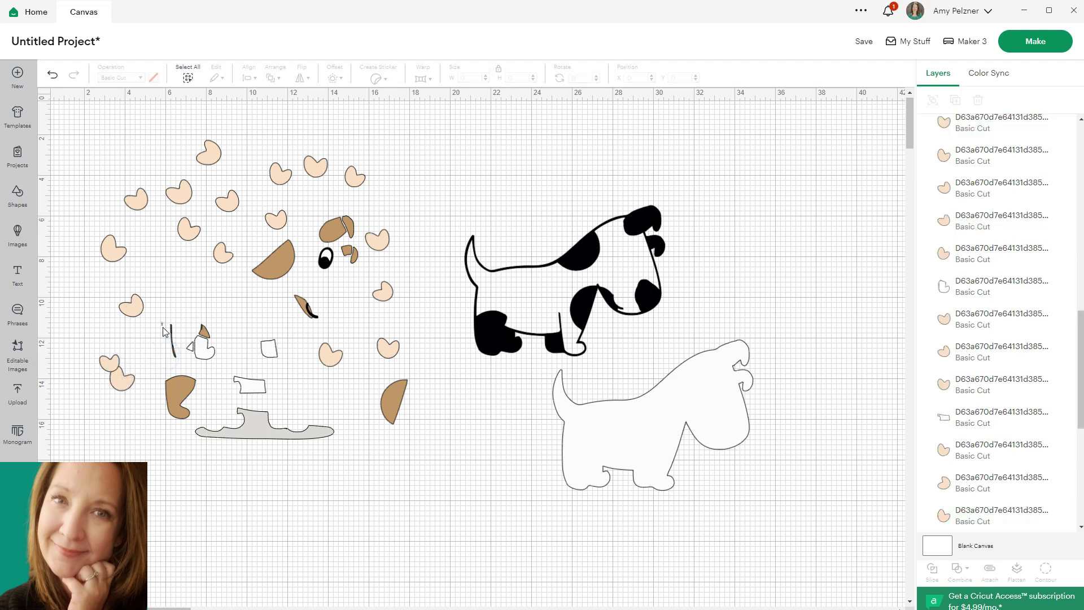
left_click_drag(166, 333, 180, 363)
key("Delete")
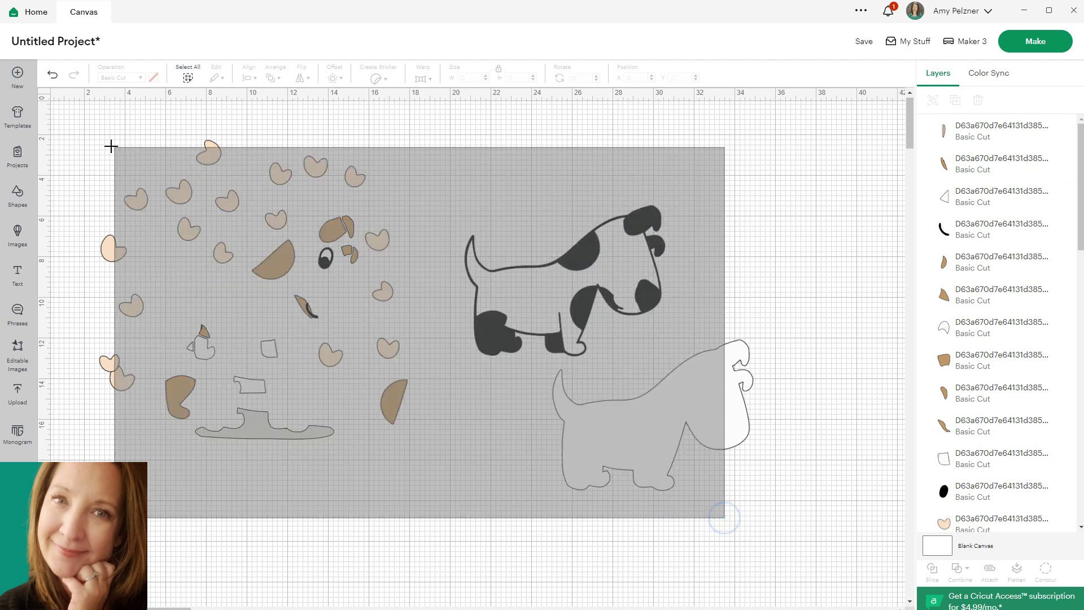
left_click_drag(725, 517, 102, 137)
key("Delete")
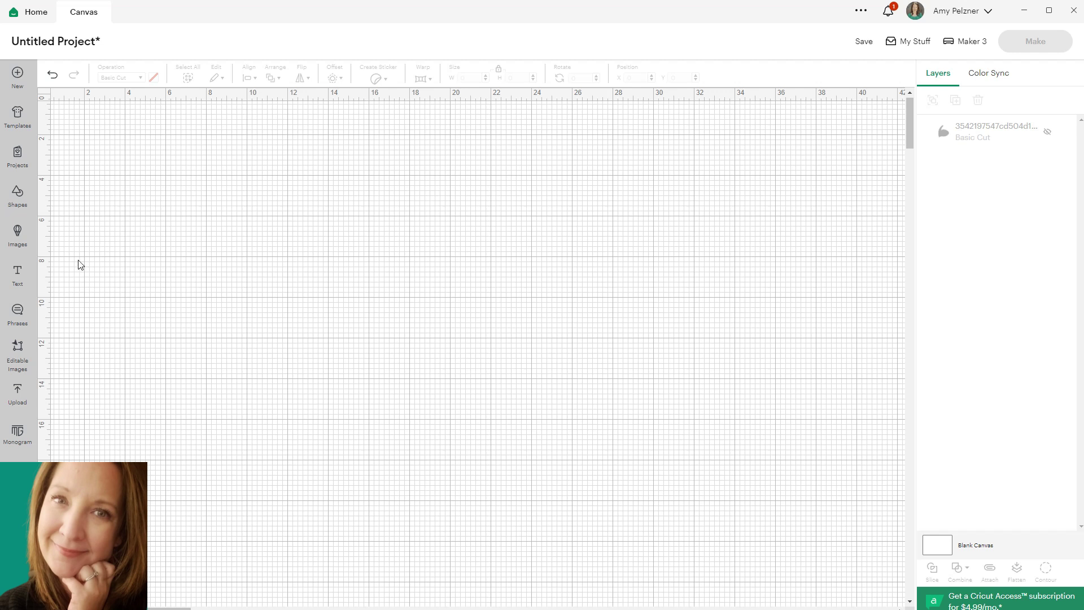
Switch to the Creative Fabrica converter and choose the cartoon running puppy image for SVG conversion.
key("alt+Tab")
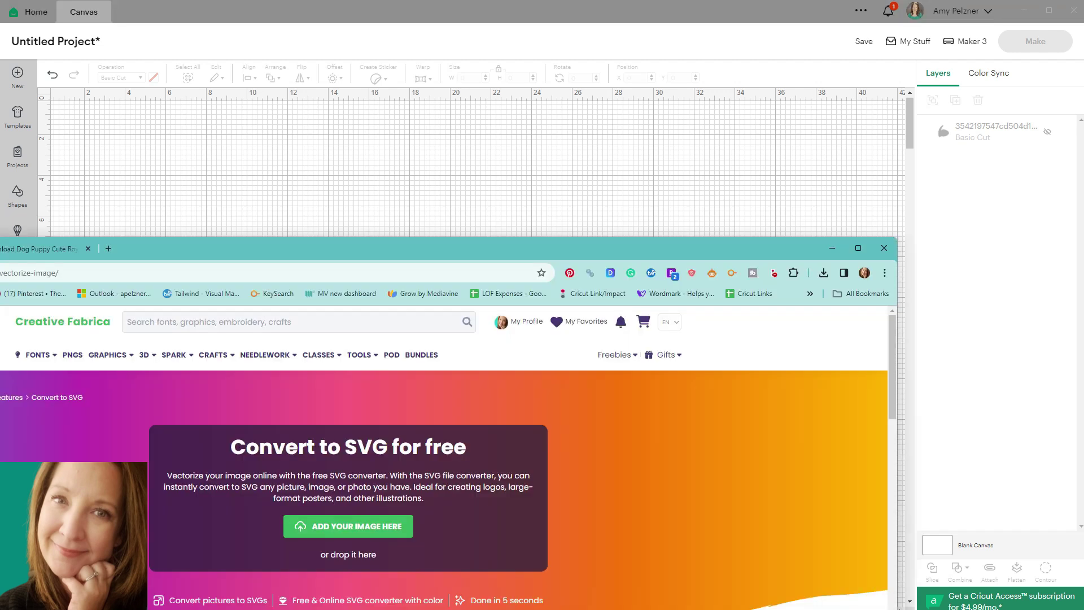
left_click_drag(169, 242, 161, 6)
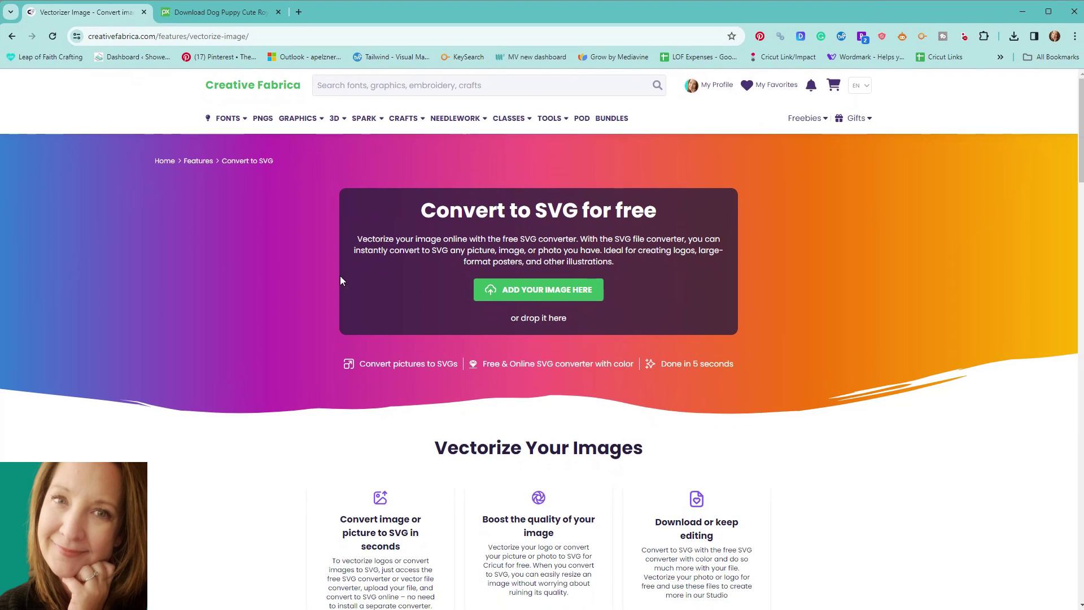
left_click(517, 291)
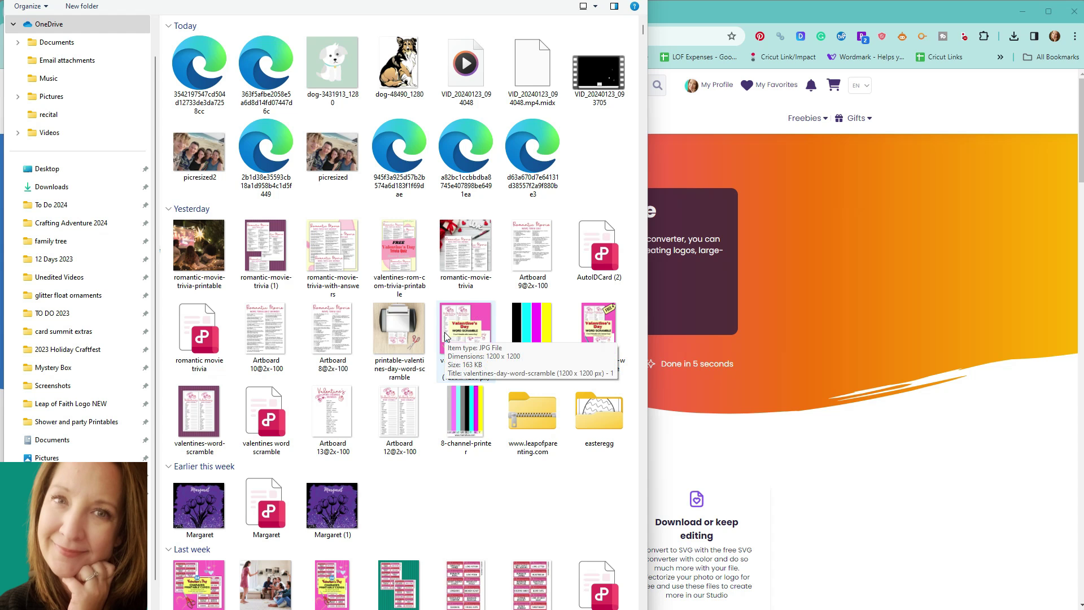
scroll(445, 332, "down", 5)
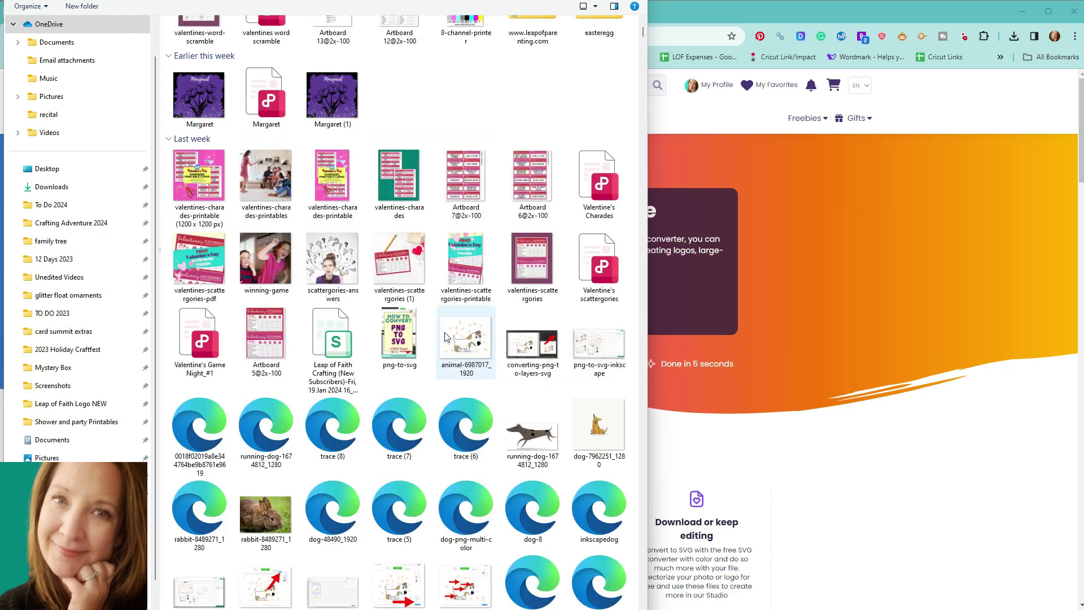
scroll(445, 332, "down", 5)
double_click(467, 441)
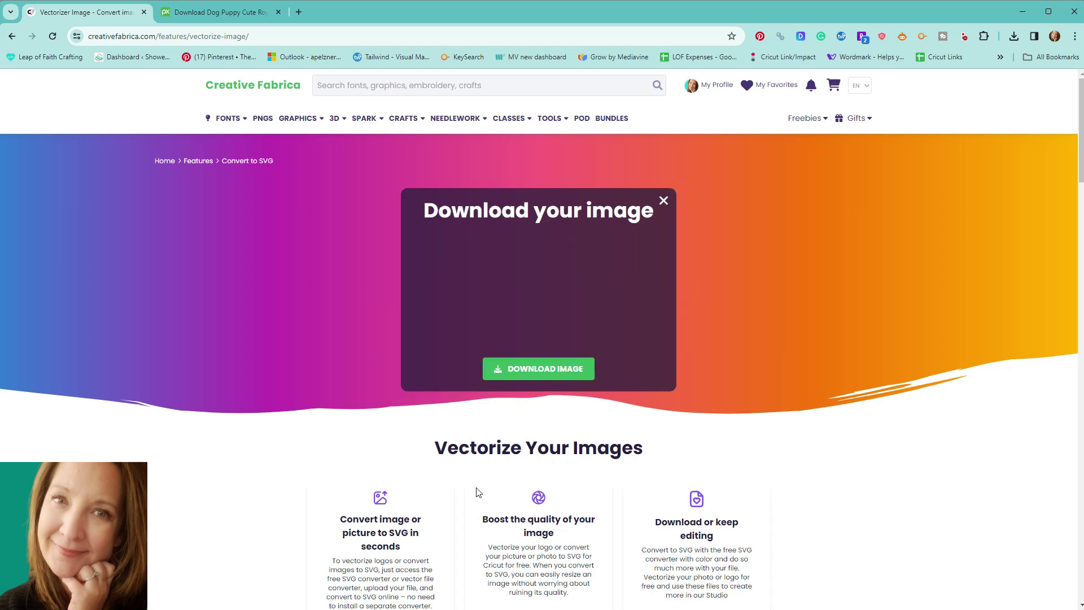
Download the converted SVG and pick it from Downloads in Cricut's image upload browser.
mouse_move(539, 278)
left_click(560, 358)
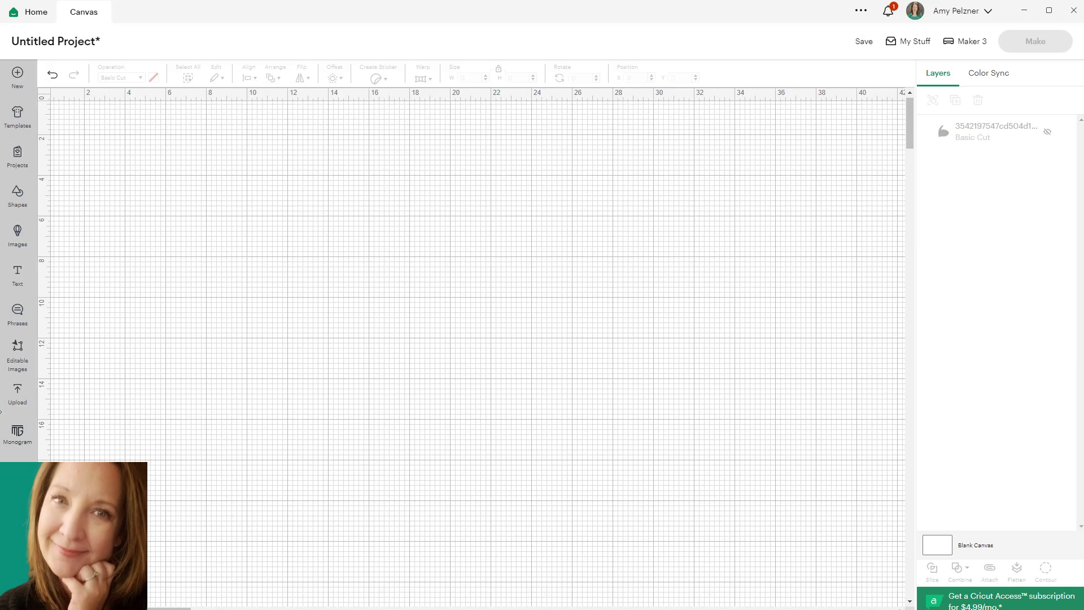
left_click(17, 394)
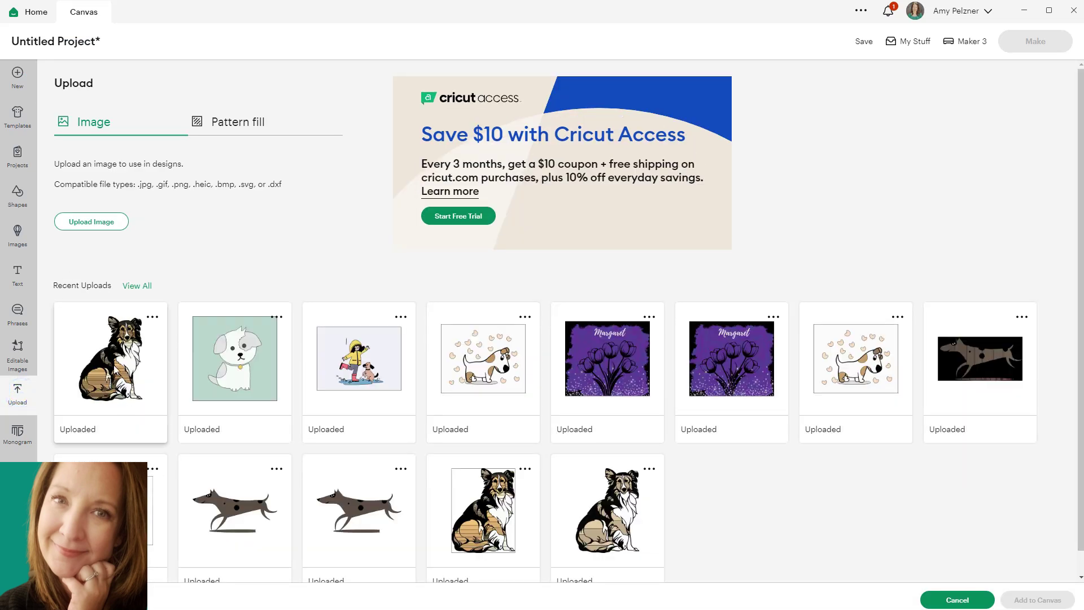
left_click(106, 223)
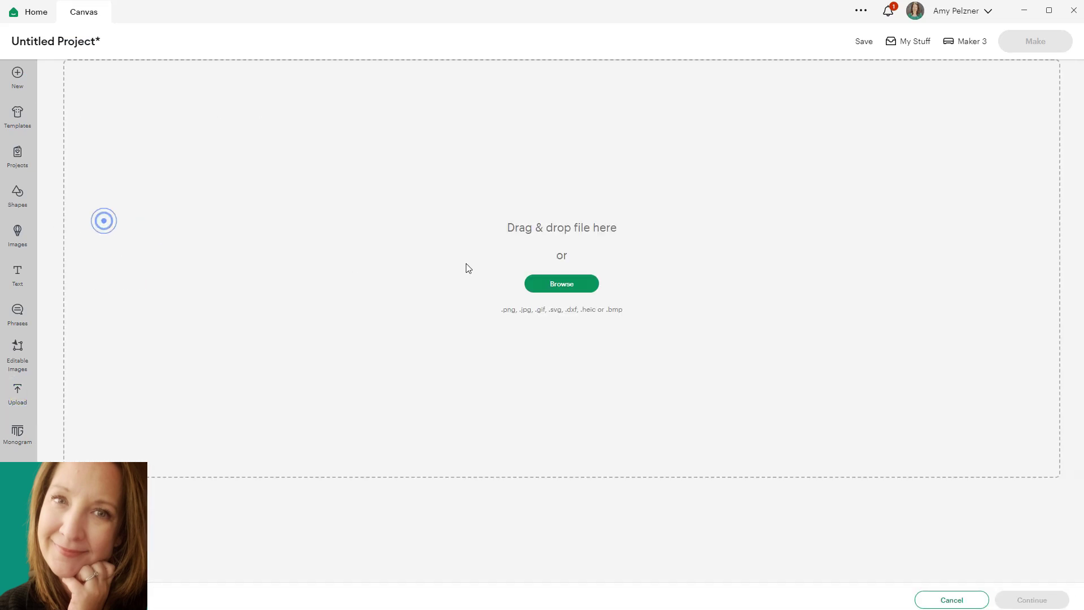
left_click(557, 288)
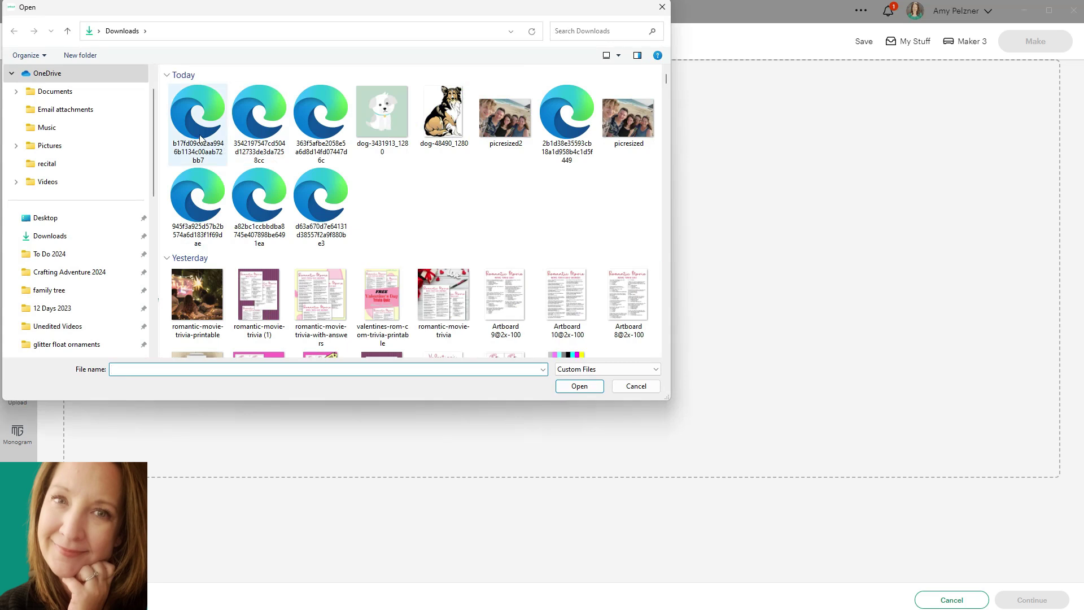
left_click(199, 136)
left_click(572, 387)
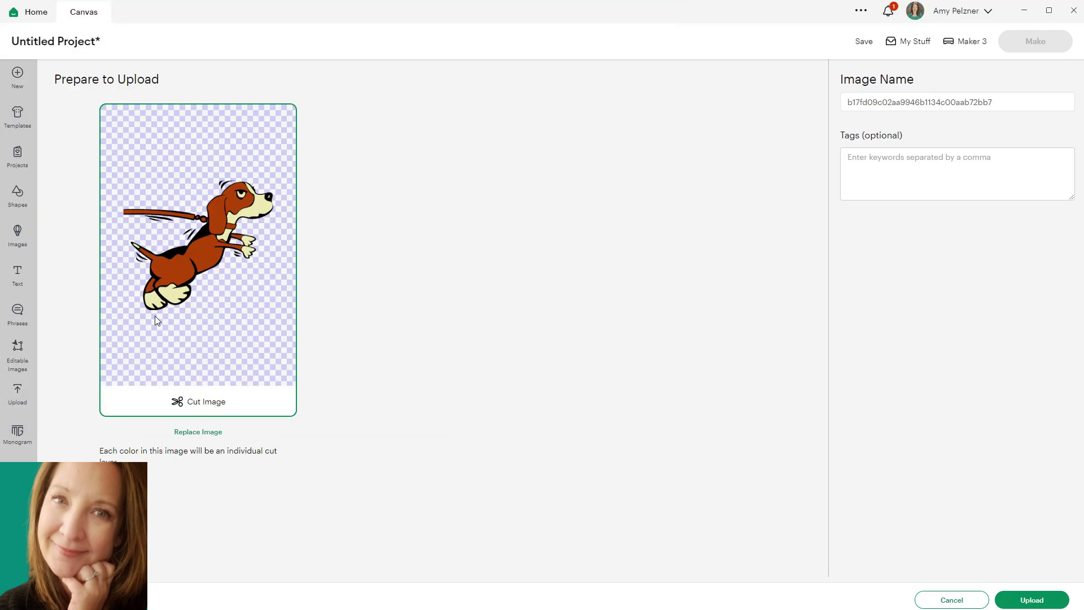
Upload the running hound image and add it from Recent Uploads to the canvas.
left_click(1016, 602)
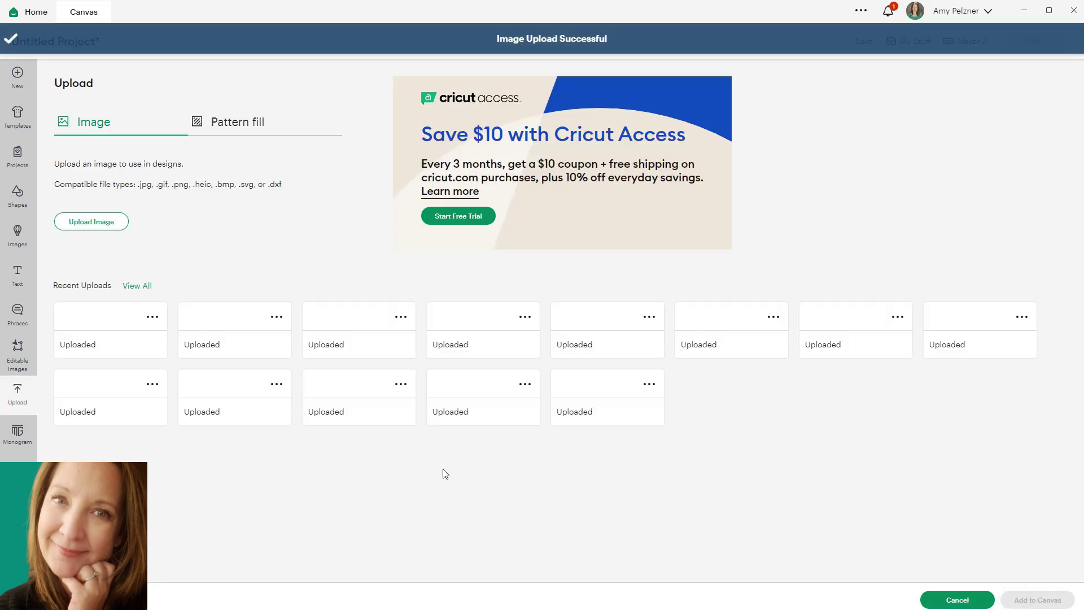
left_click(157, 381)
left_click(1038, 600)
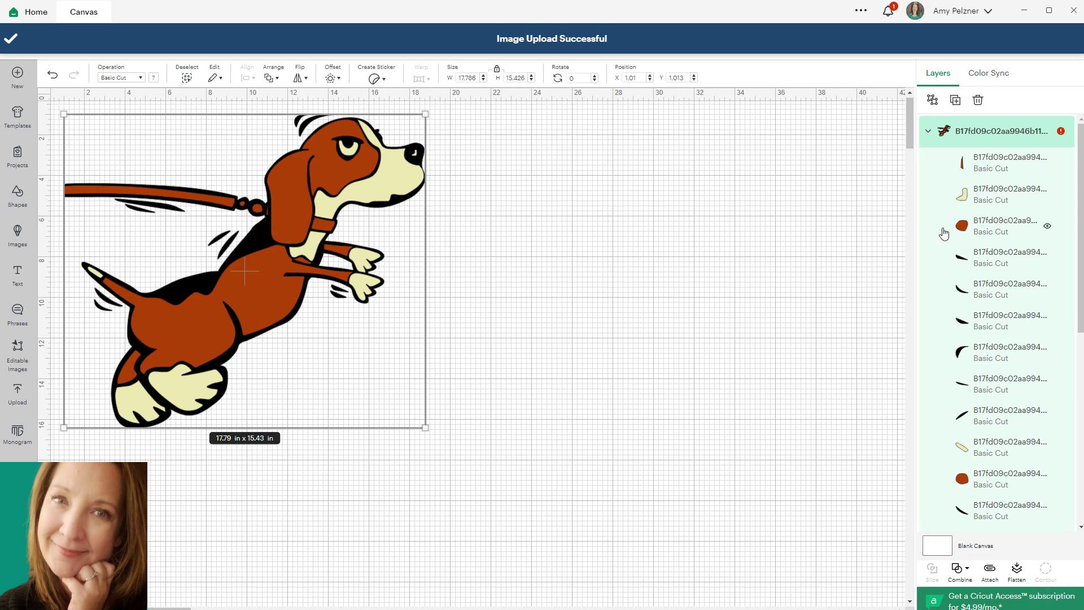
scroll(955, 246, "down", 2)
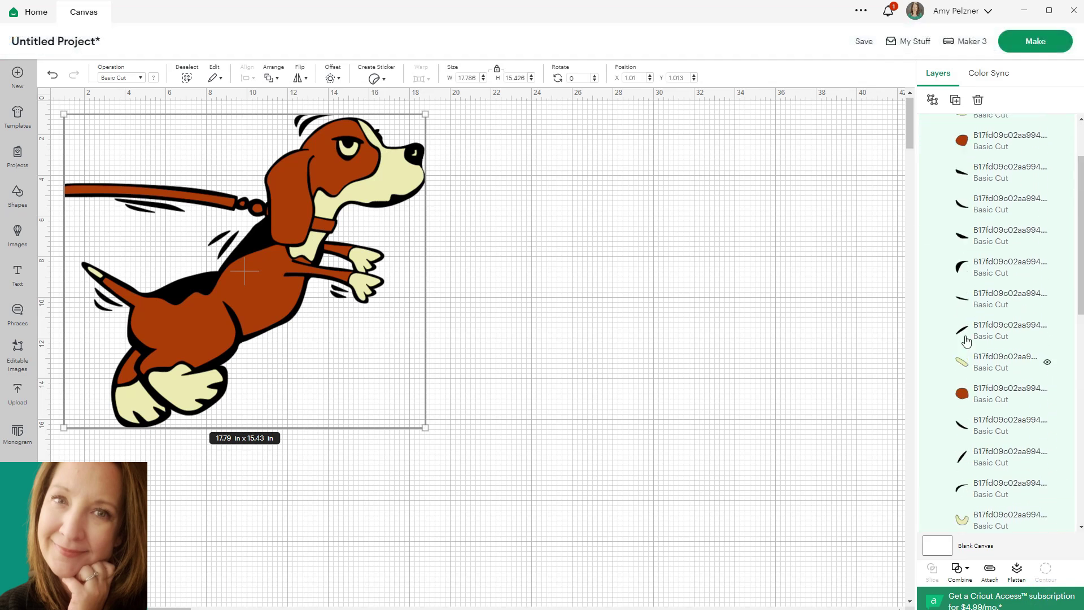
Ungroup the hound and drag its brown body, cream and brown head, black body and leash bar apart.
left_click(932, 102)
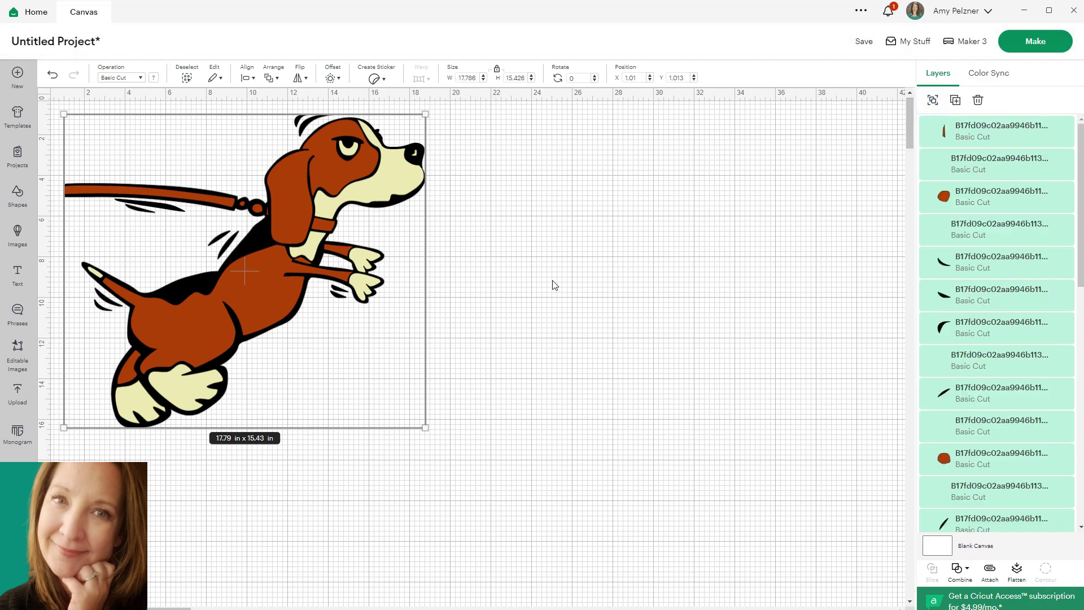
left_click(283, 297)
left_click_drag(283, 296, 601, 345)
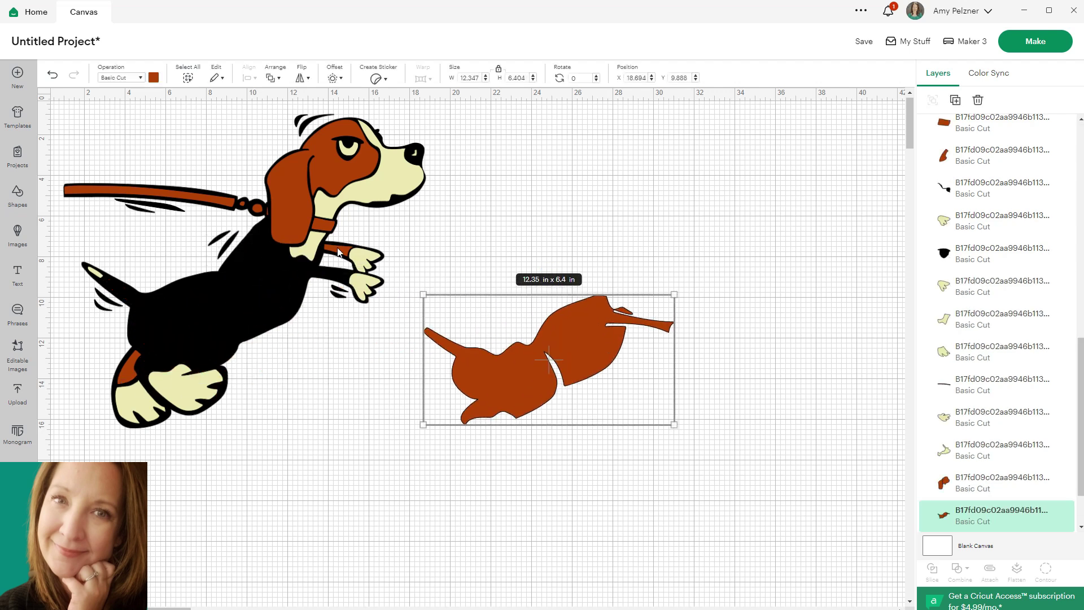
left_click_drag(327, 172, 582, 215)
left_click_drag(346, 171, 558, 247)
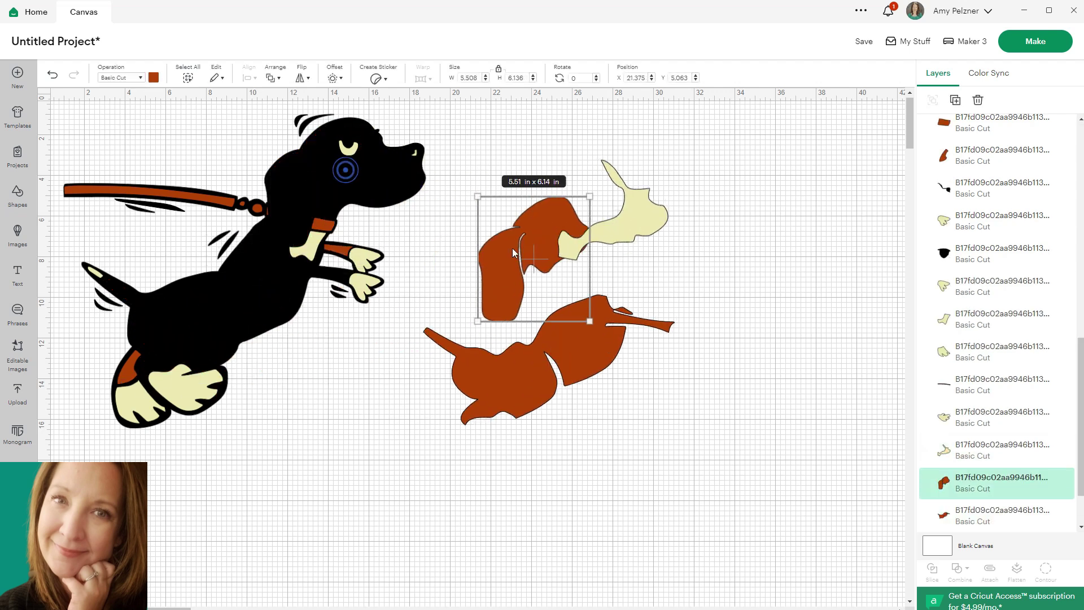
mouse_move(271, 317)
left_mouse_down()
mouse_move(298, 410)
mouse_move(357, 462)
left_mouse_up()
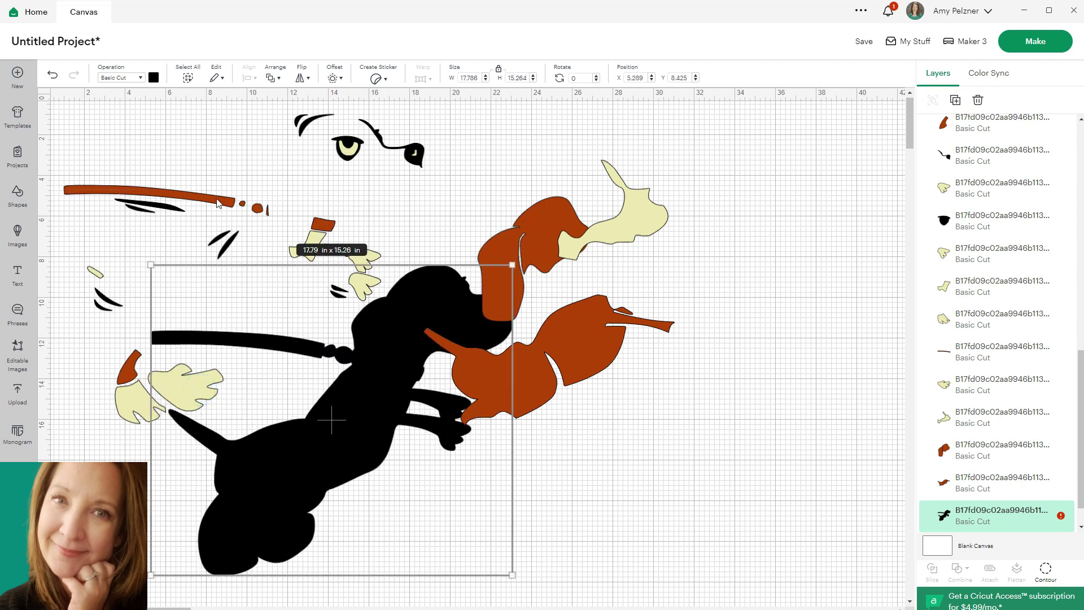
left_click_drag(216, 203, 242, 174)
Move the eye, whisker and leaf pieces aside, slide the black body back, then return to the converter page.
left_click(404, 181)
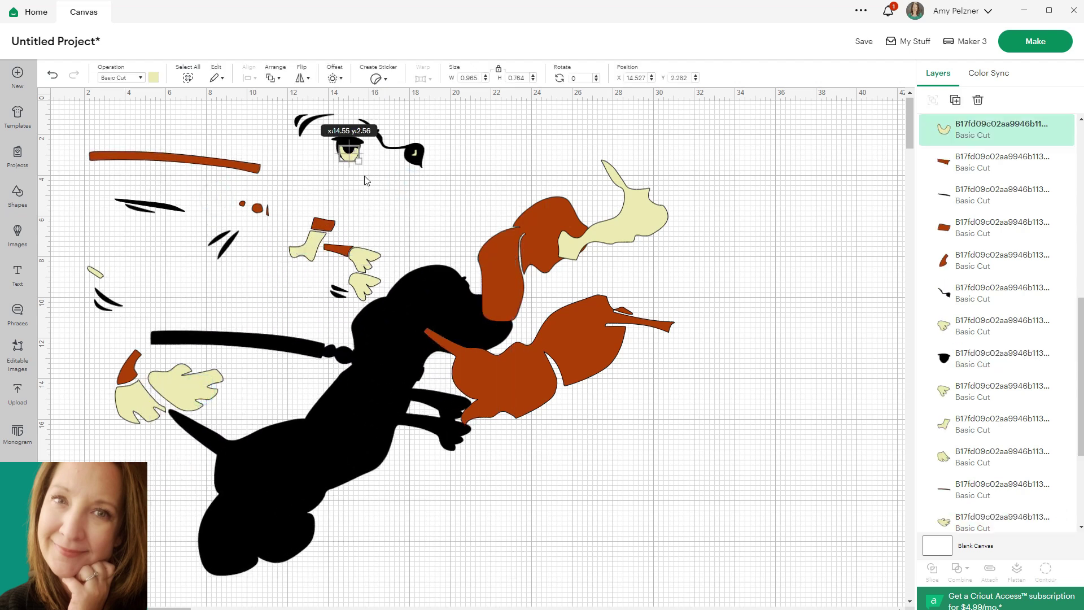
left_click_drag(376, 189, 397, 204)
left_click_drag(414, 155, 464, 173)
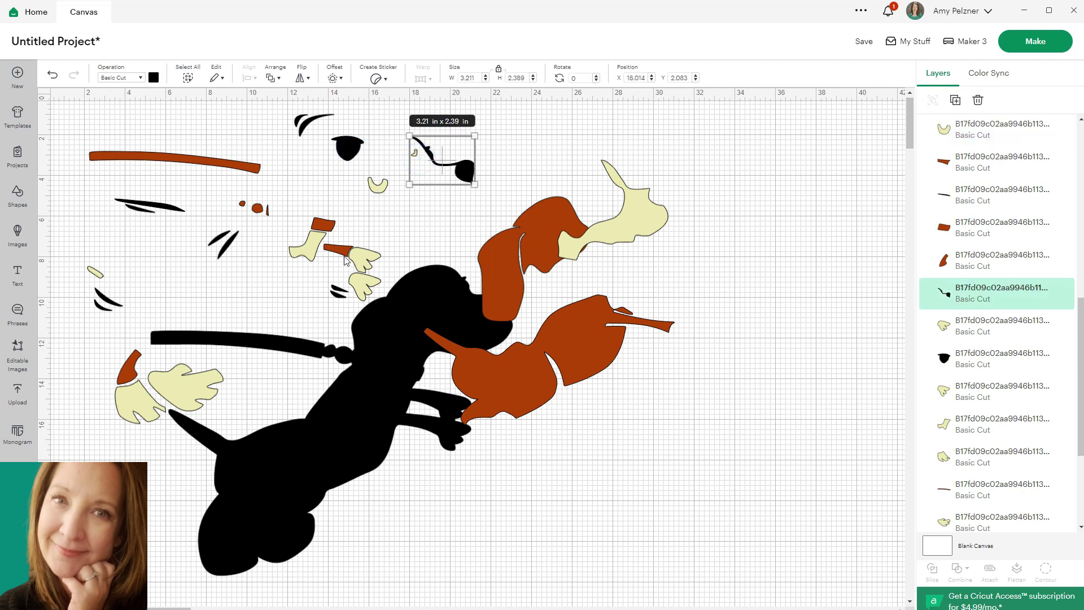
left_click_drag(207, 392, 258, 381)
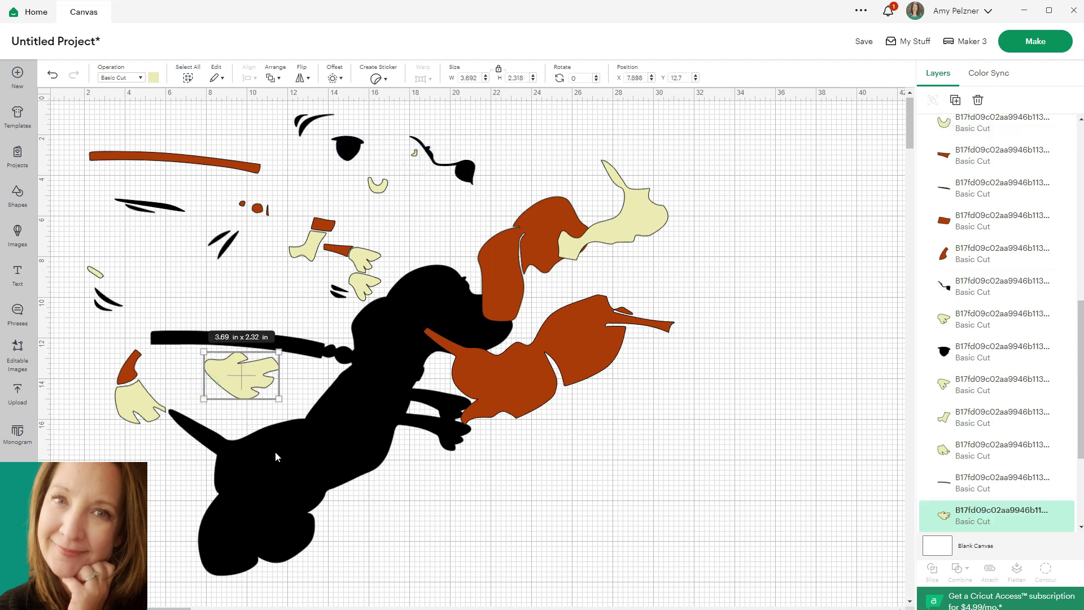
left_click_drag(266, 456, 207, 363)
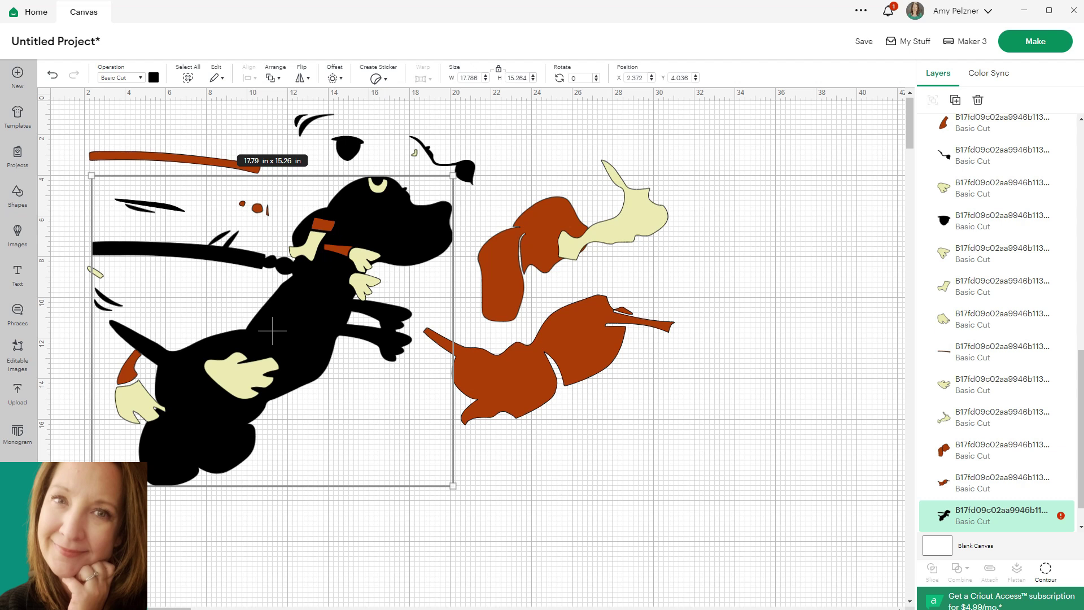
left_click(596, 609)
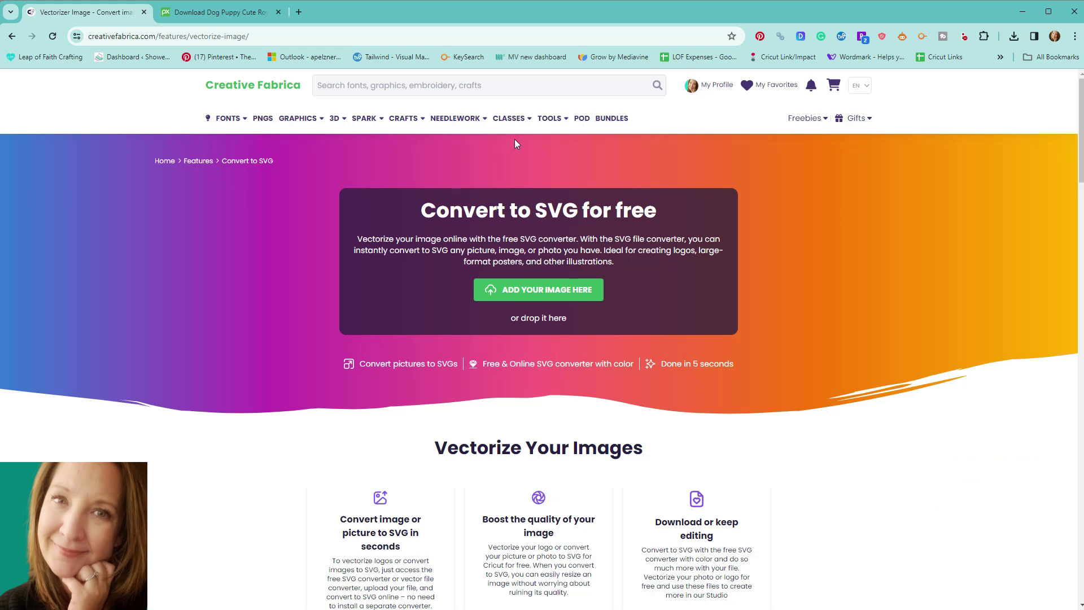
mouse_move(551, 118)
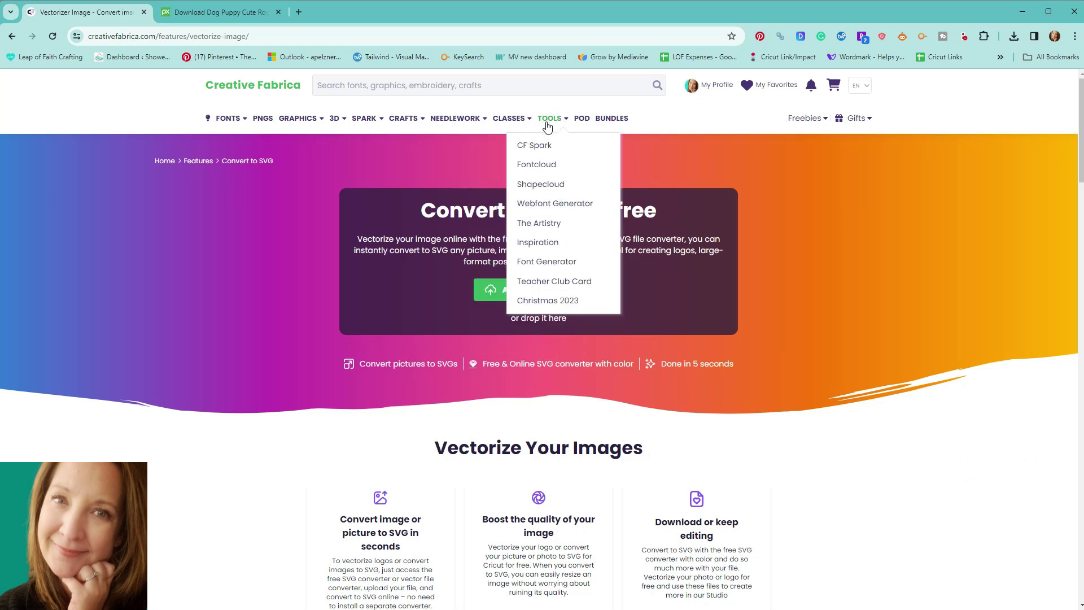
Open the Shapecloud word-cloud generator from the Tools menu.
left_click(547, 190)
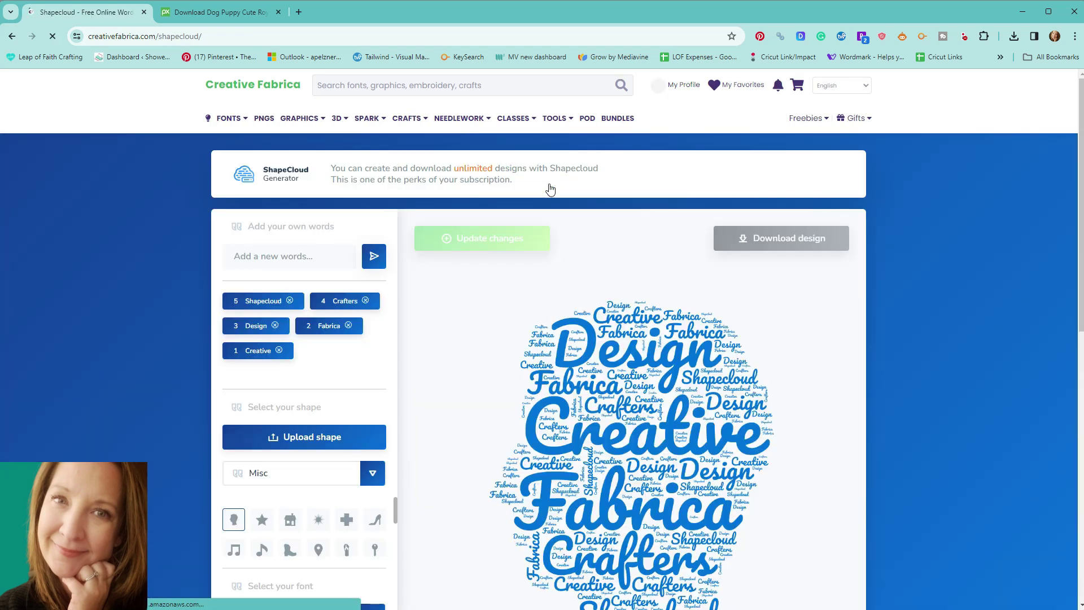
scroll(547, 188, "down", 1)
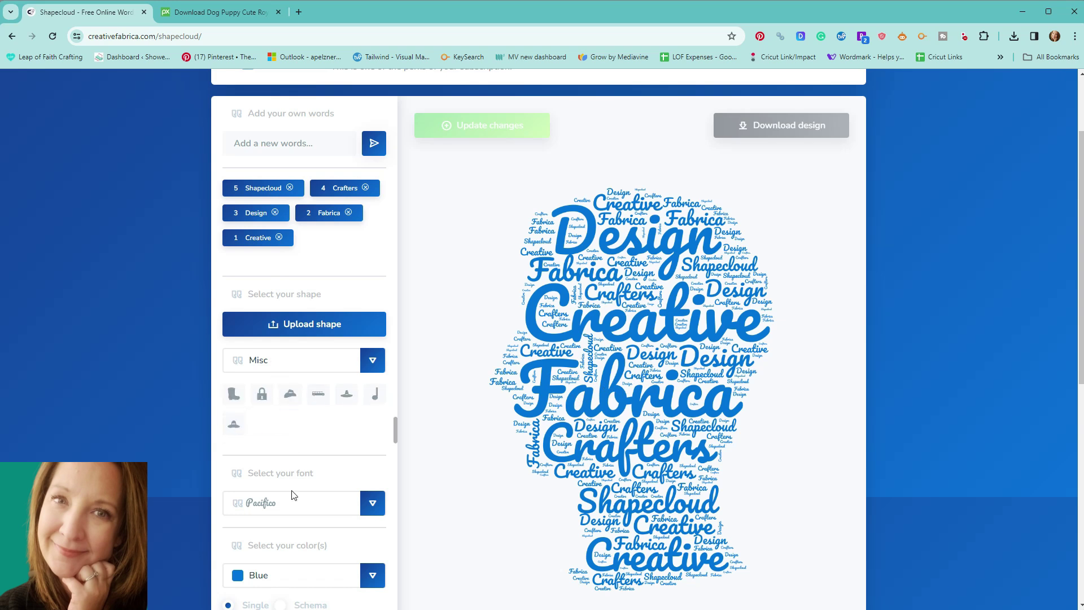
scroll(441, 305, "down", 1)
scroll(449, 302, "down", 1)
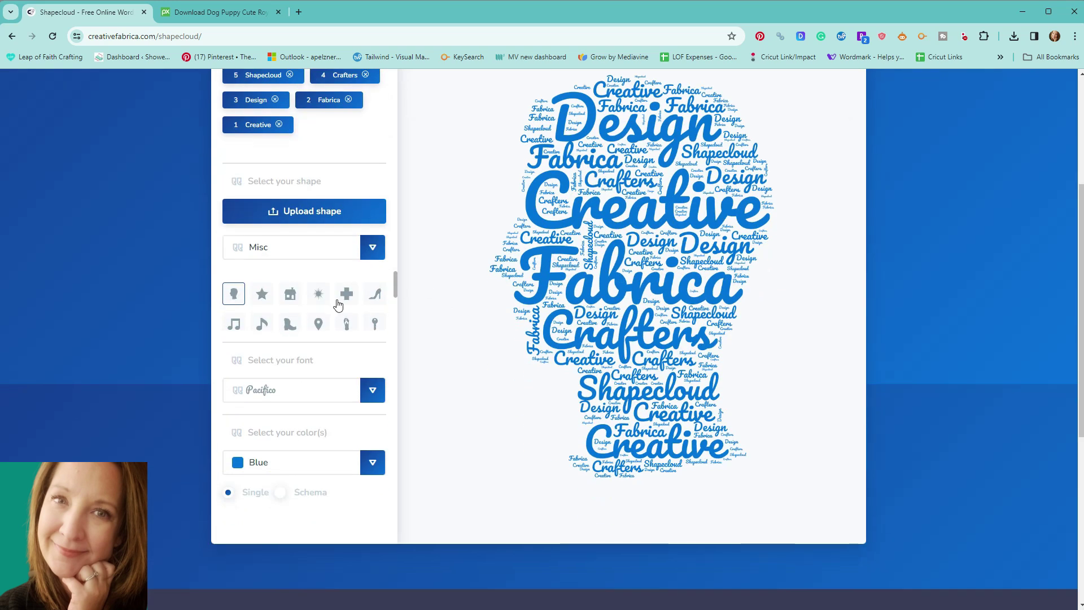
scroll(327, 298, "down", 3)
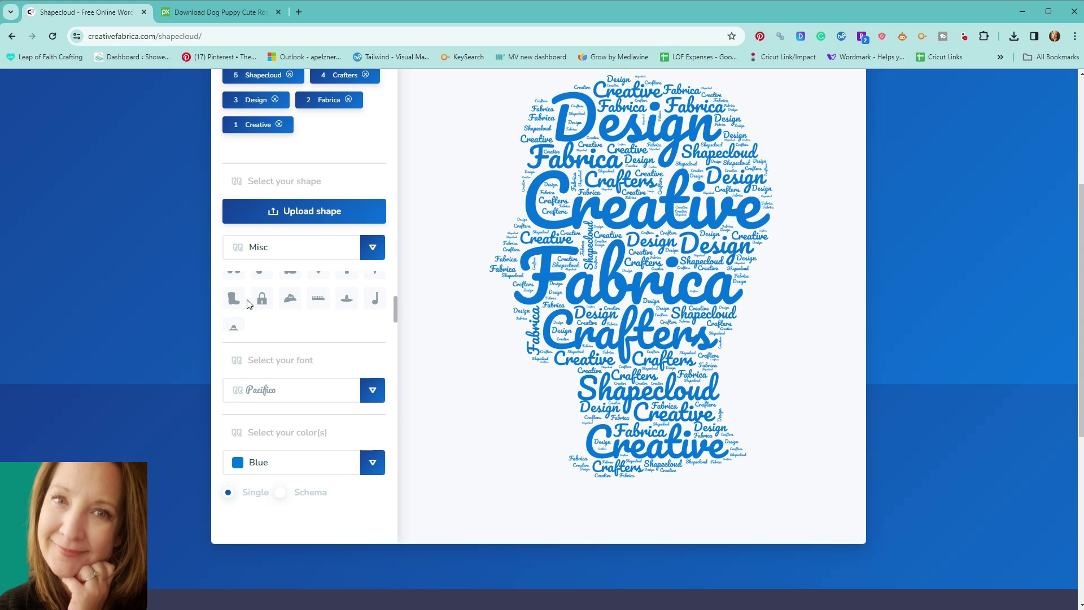
scroll(246, 304, "down", 1)
scroll(305, 301, "up", 1)
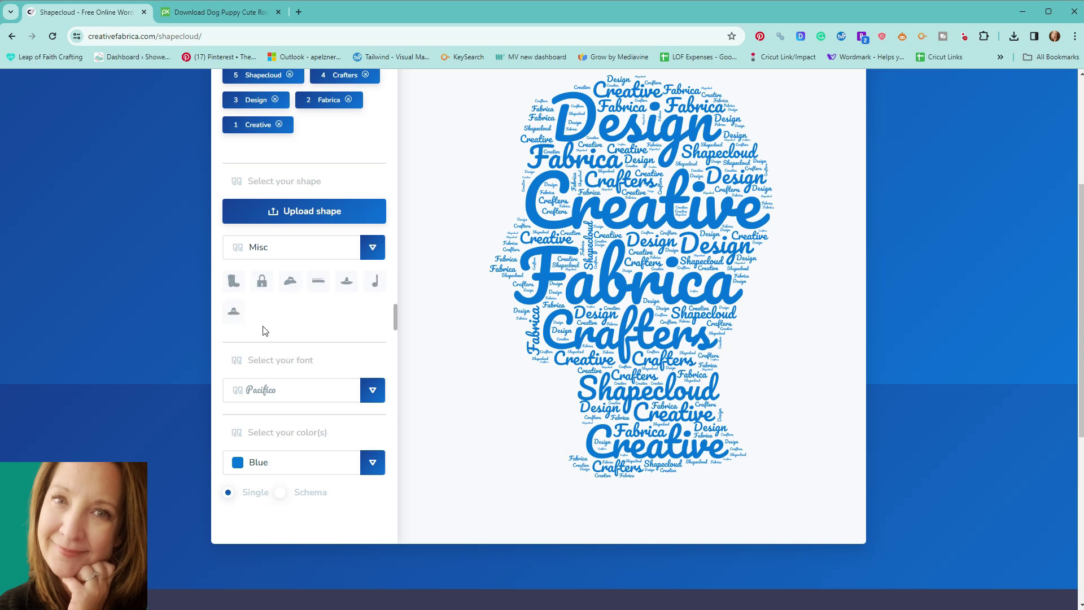
scroll(264, 326, "up", 2)
scroll(440, 267, "up", 3)
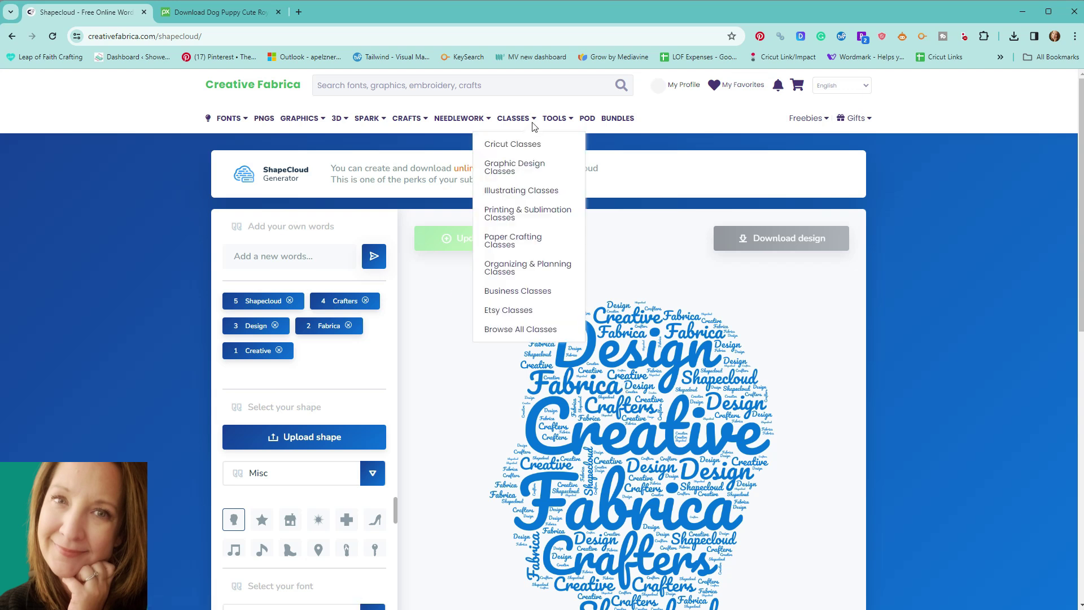
mouse_move(558, 118)
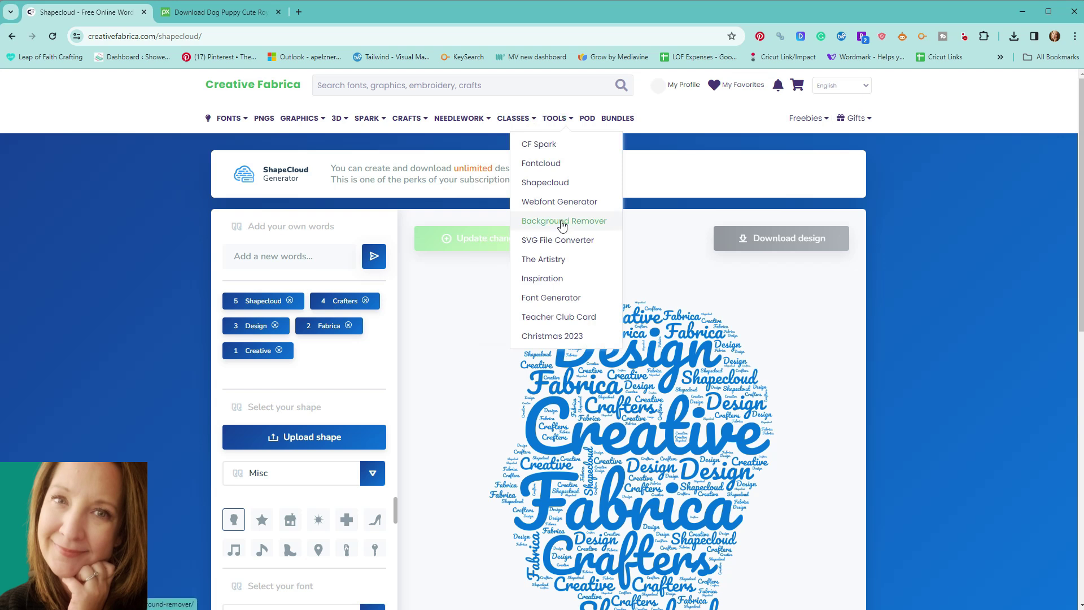
Open the Font Generator tool, then the Graphic Design Classes listing.
left_click(553, 300)
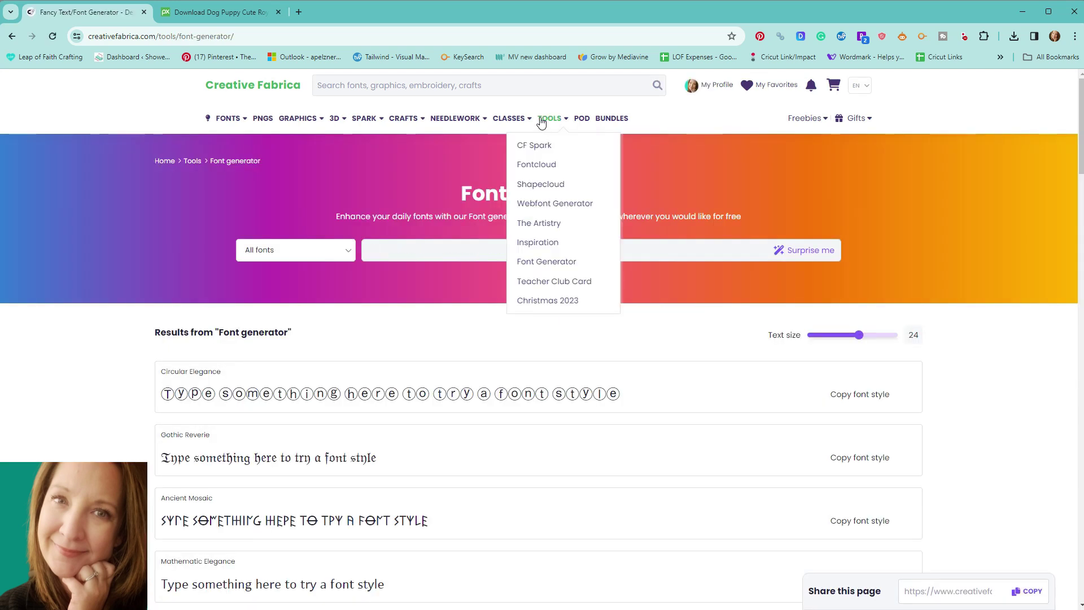
mouse_move(510, 118)
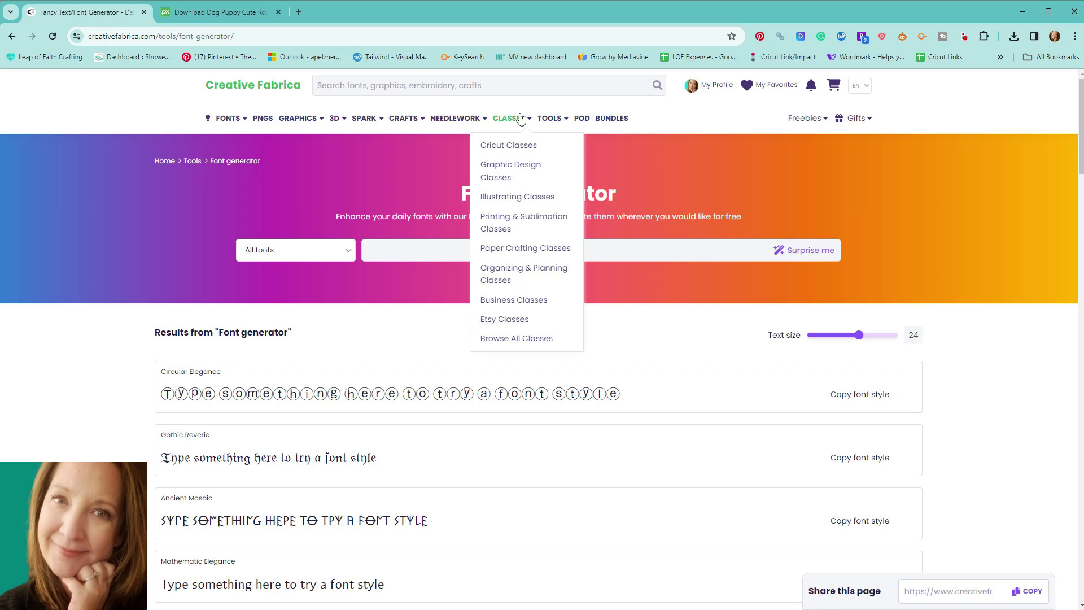
left_click(498, 169)
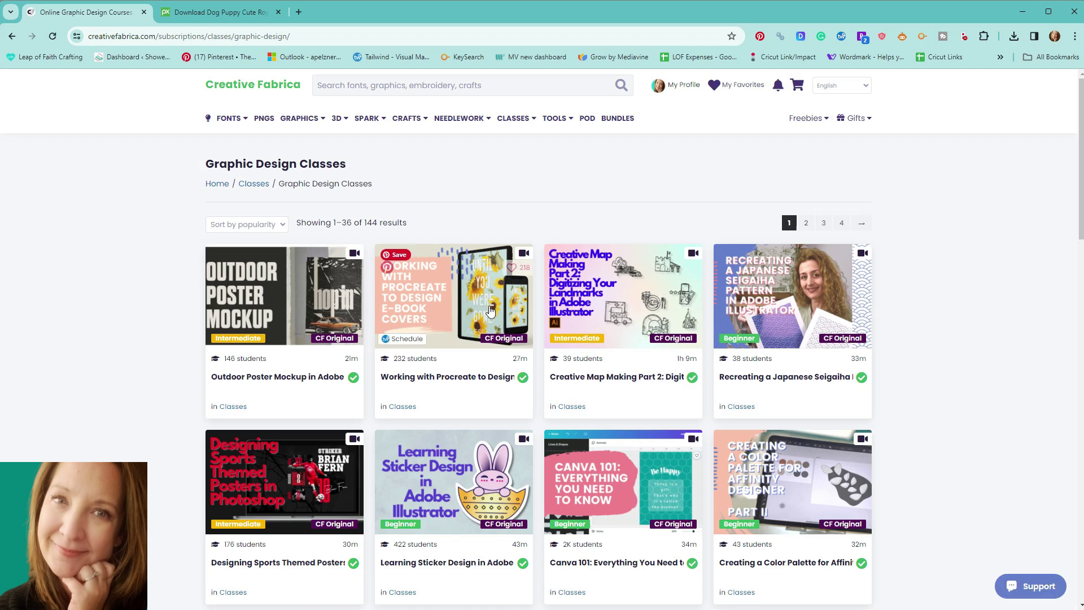
scroll(464, 336, "down", 3)
scroll(465, 336, "up", 3)
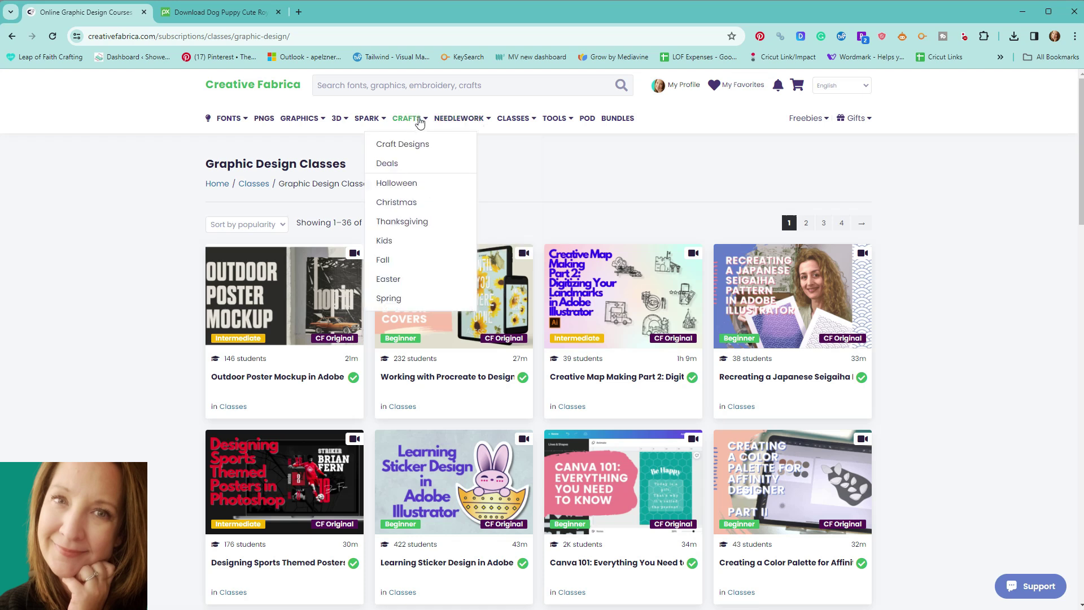
mouse_move(301, 118)
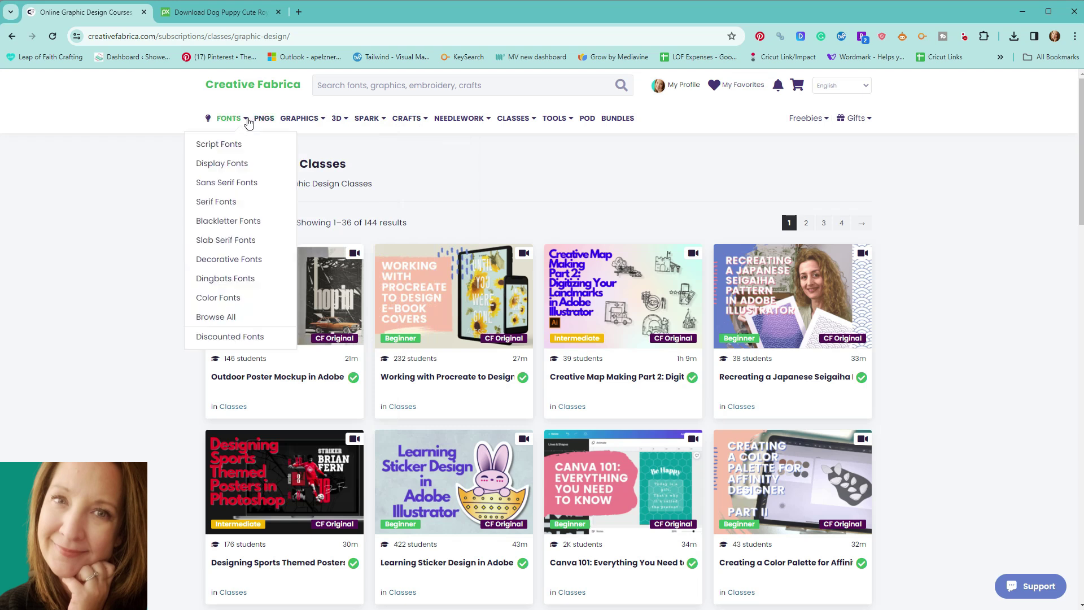
left_click(298, 119)
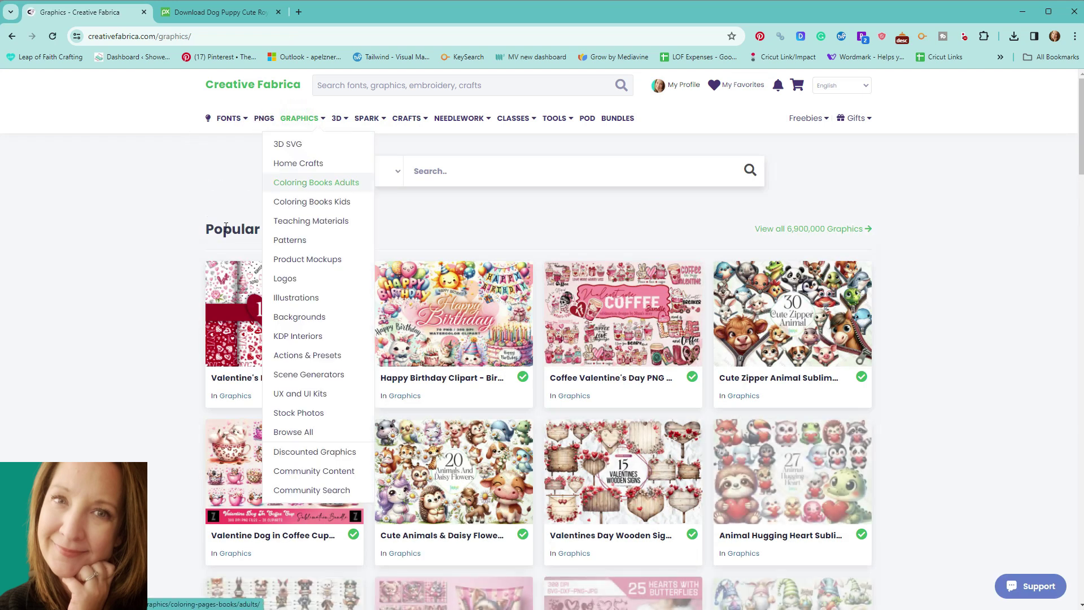
right_click(224, 229)
left_click(173, 225)
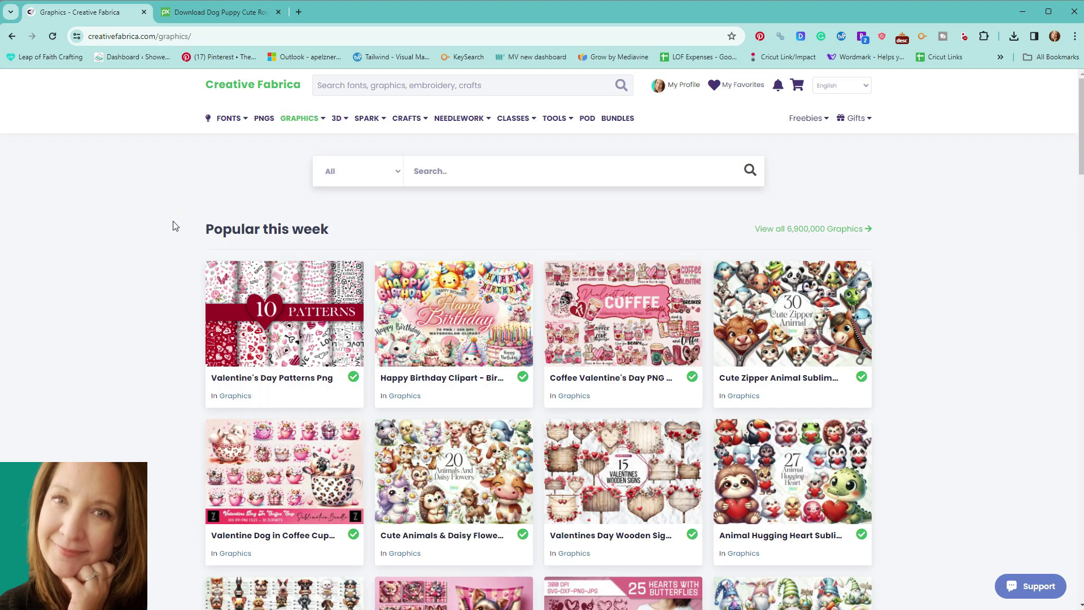
scroll(211, 234, "down", 1)
scroll(211, 233, "down", 1)
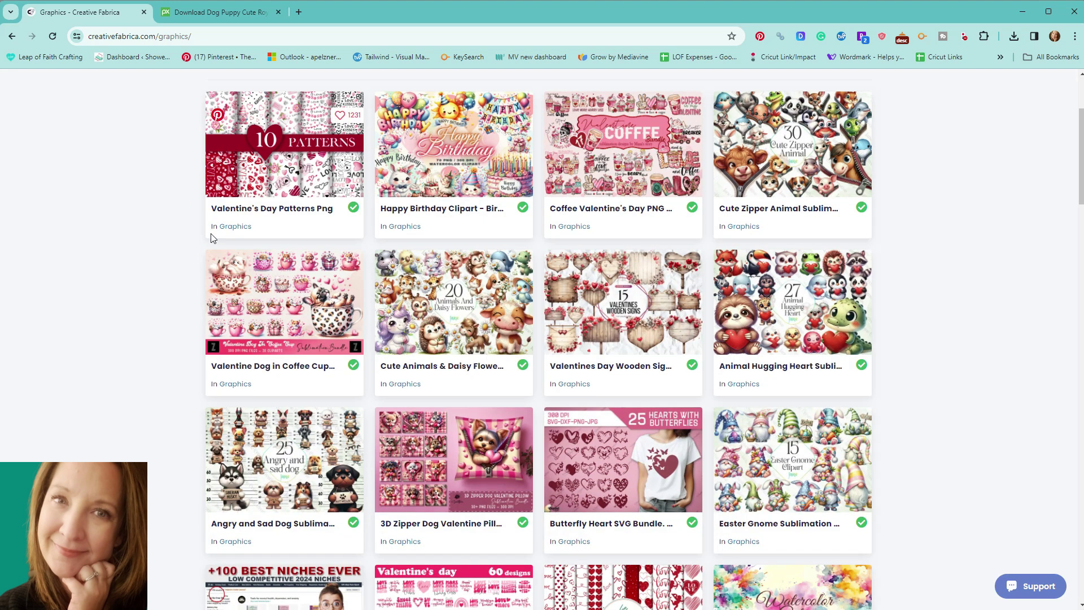
mouse_move(453, 322)
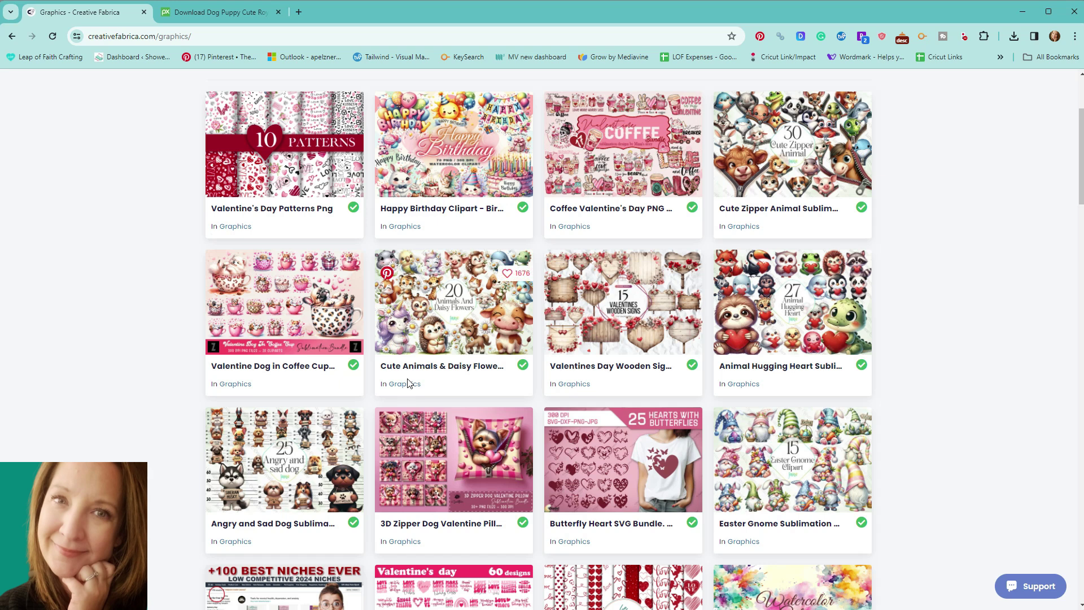
scroll(408, 383, "down", 4)
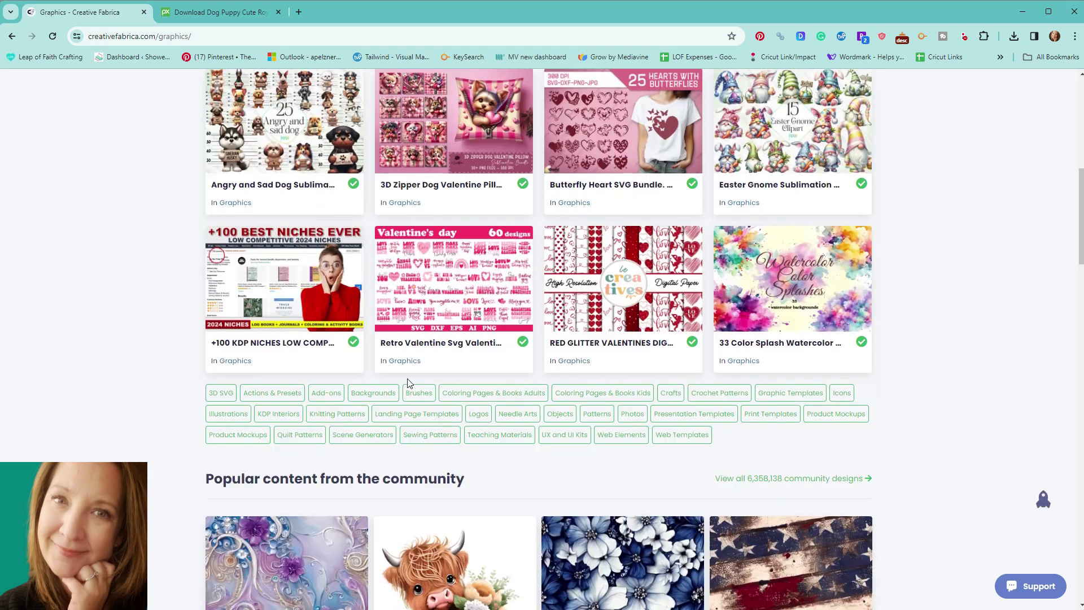
scroll(408, 383, "down", 3)
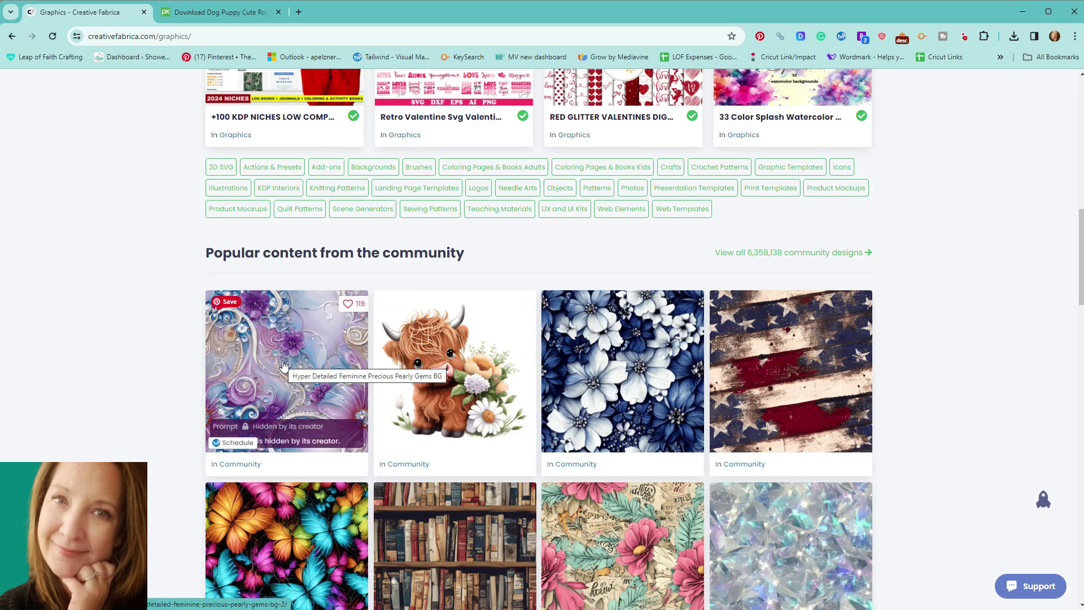
scroll(284, 366, "down", 2)
scroll(331, 399, "down", 3)
scroll(201, 407, "down", 2)
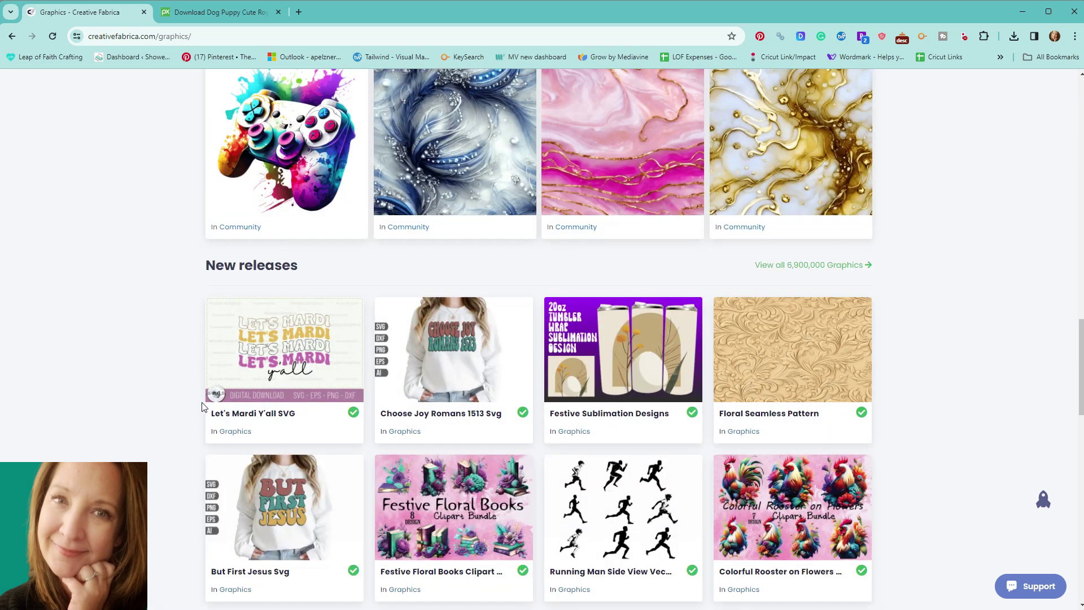
scroll(202, 407, "down", 2)
scroll(202, 407, "down", 2)
scroll(202, 407, "down", 2)
scroll(212, 405, "up", 4)
scroll(213, 405, "up", 5)
scroll(214, 405, "up", 5)
scroll(216, 402, "up", 3)
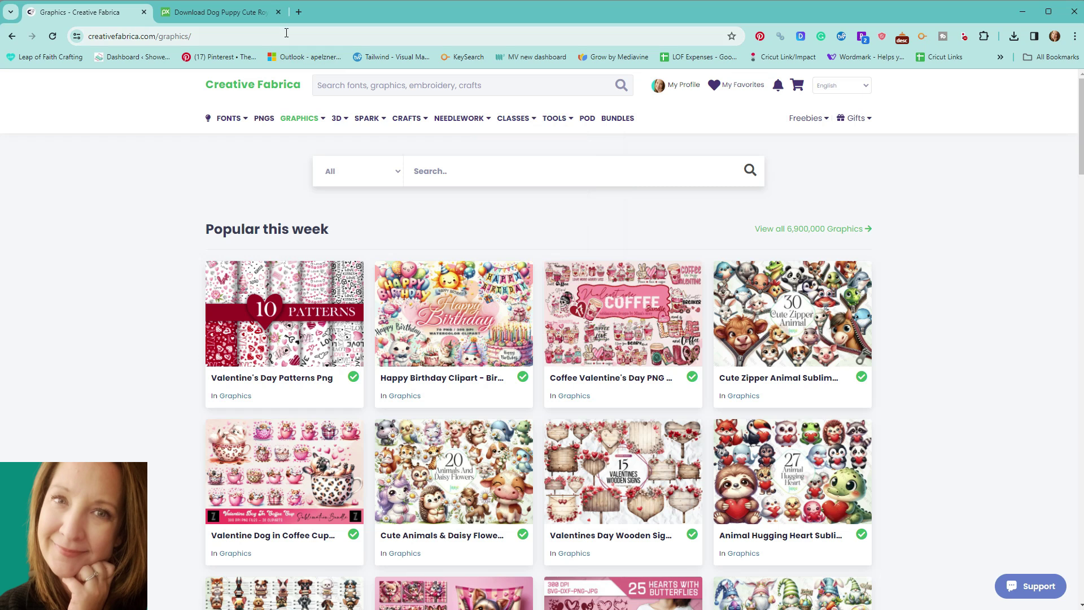
scroll(194, 251, "down", 2)
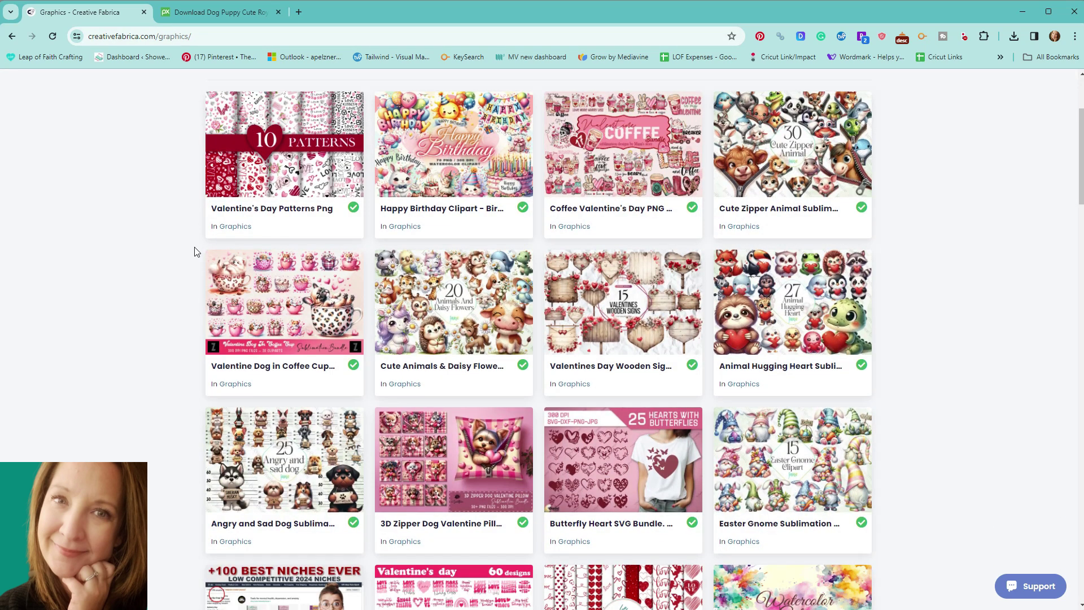
mouse_move(284, 471)
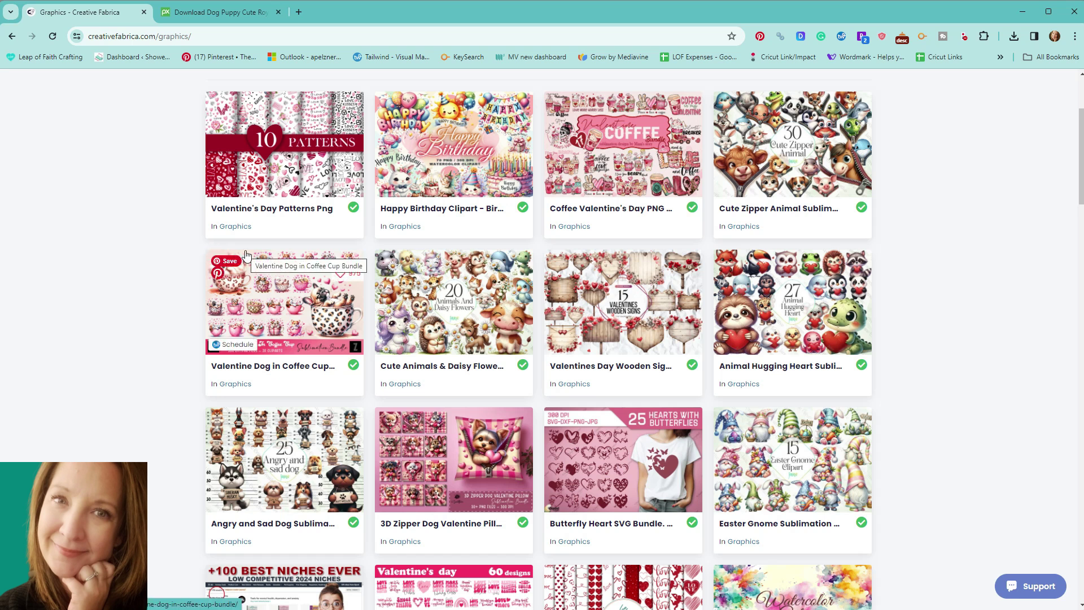
scroll(245, 254, "up", 2)
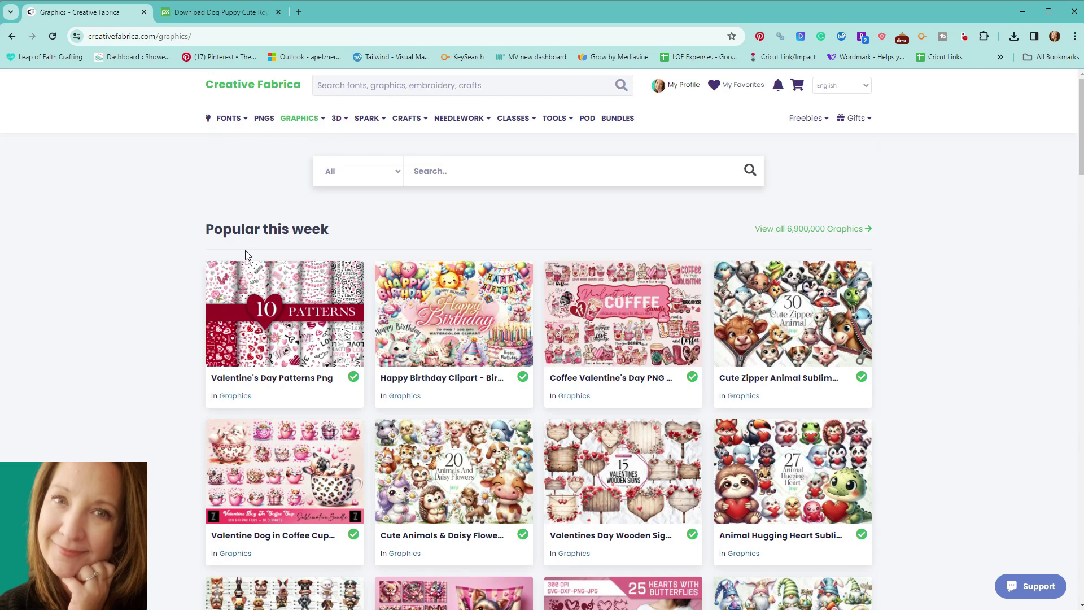